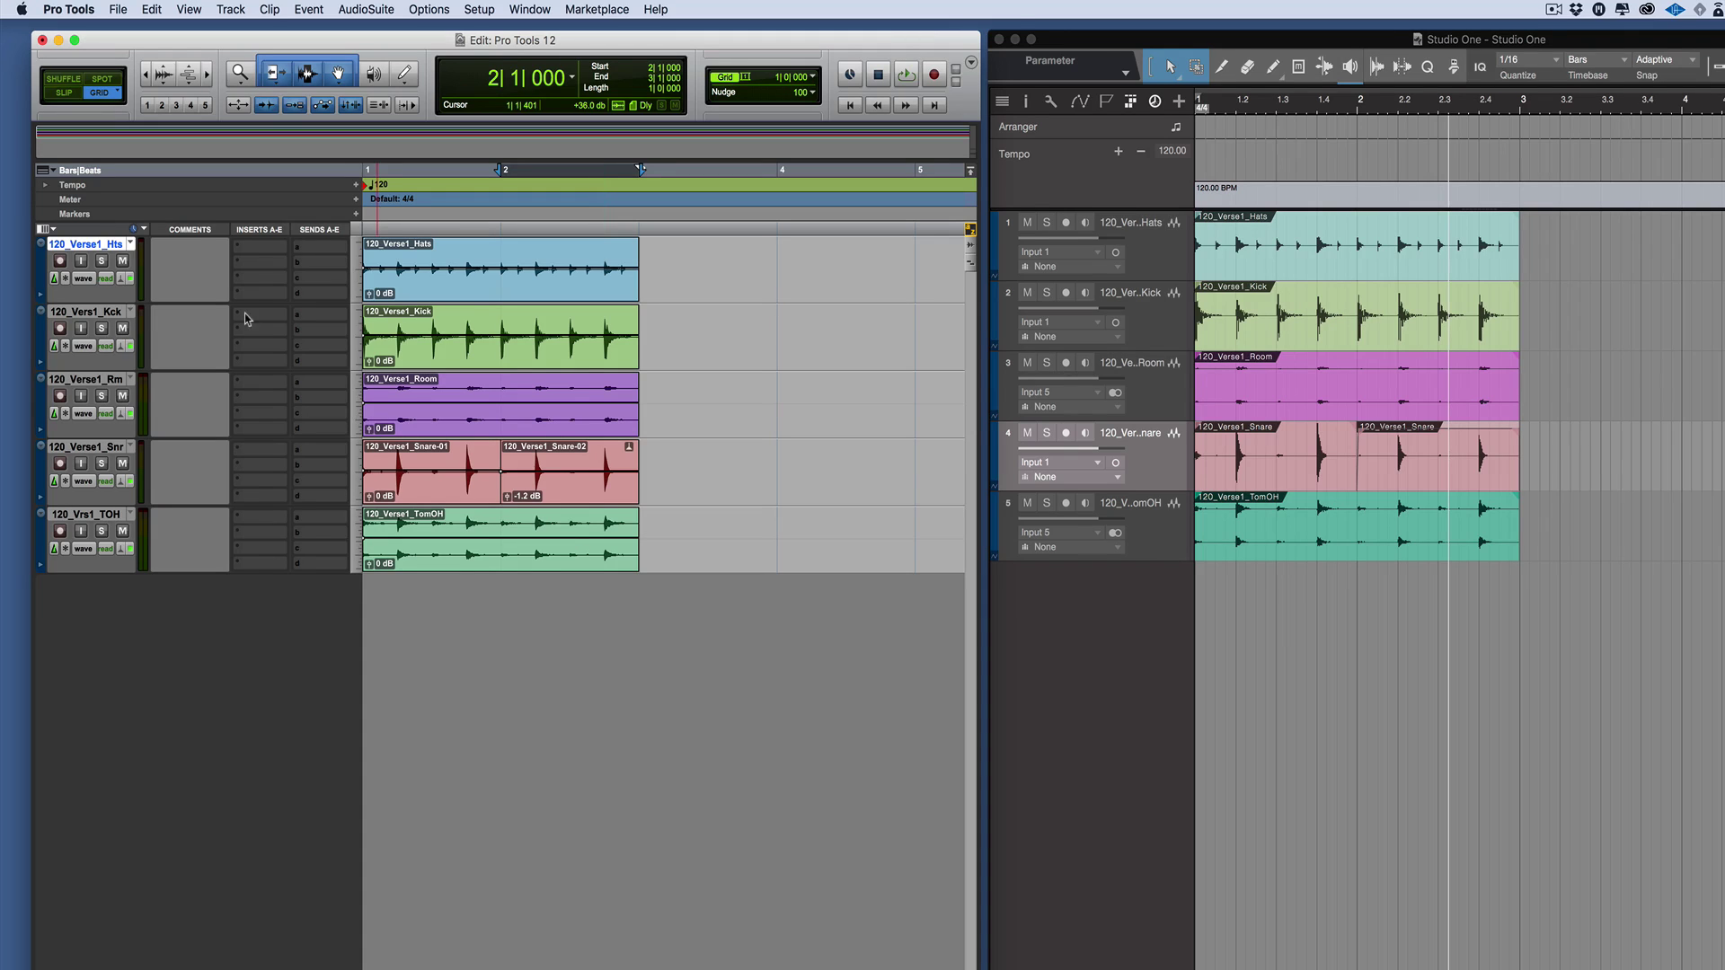
- Insert Waves H-Delay (mono/stereo) on the snare track's insert slot and move its window aside
left_click(266, 455)
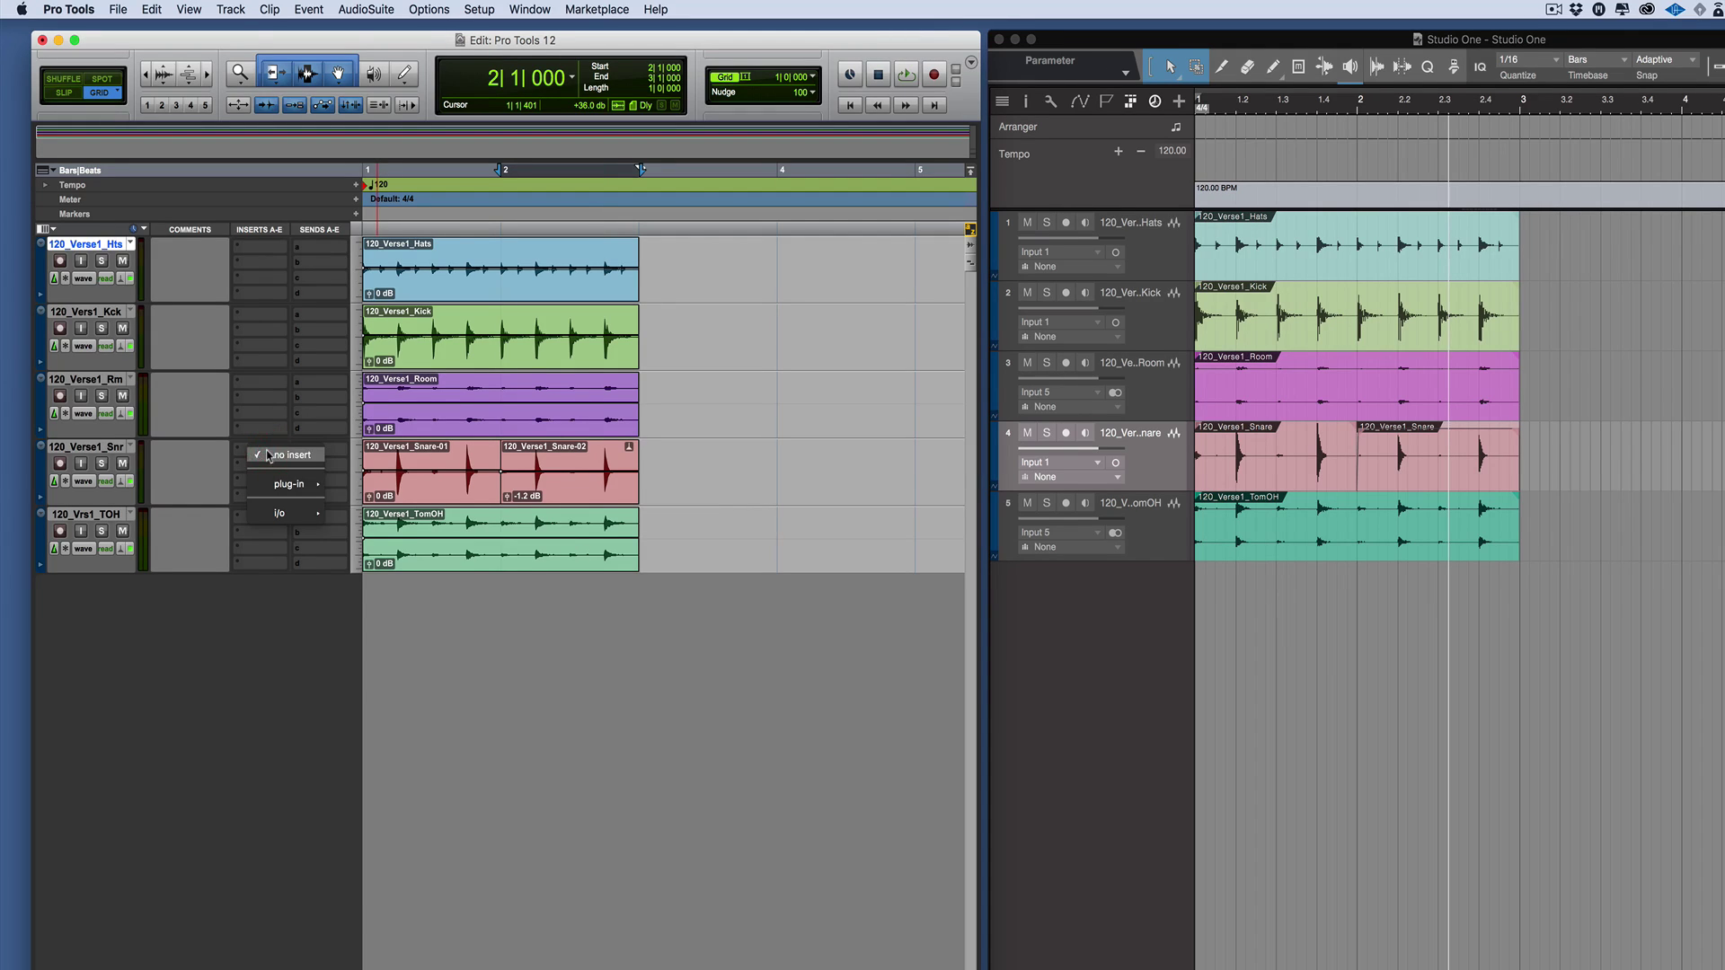
mouse_move(288, 484)
mouse_move(378, 665)
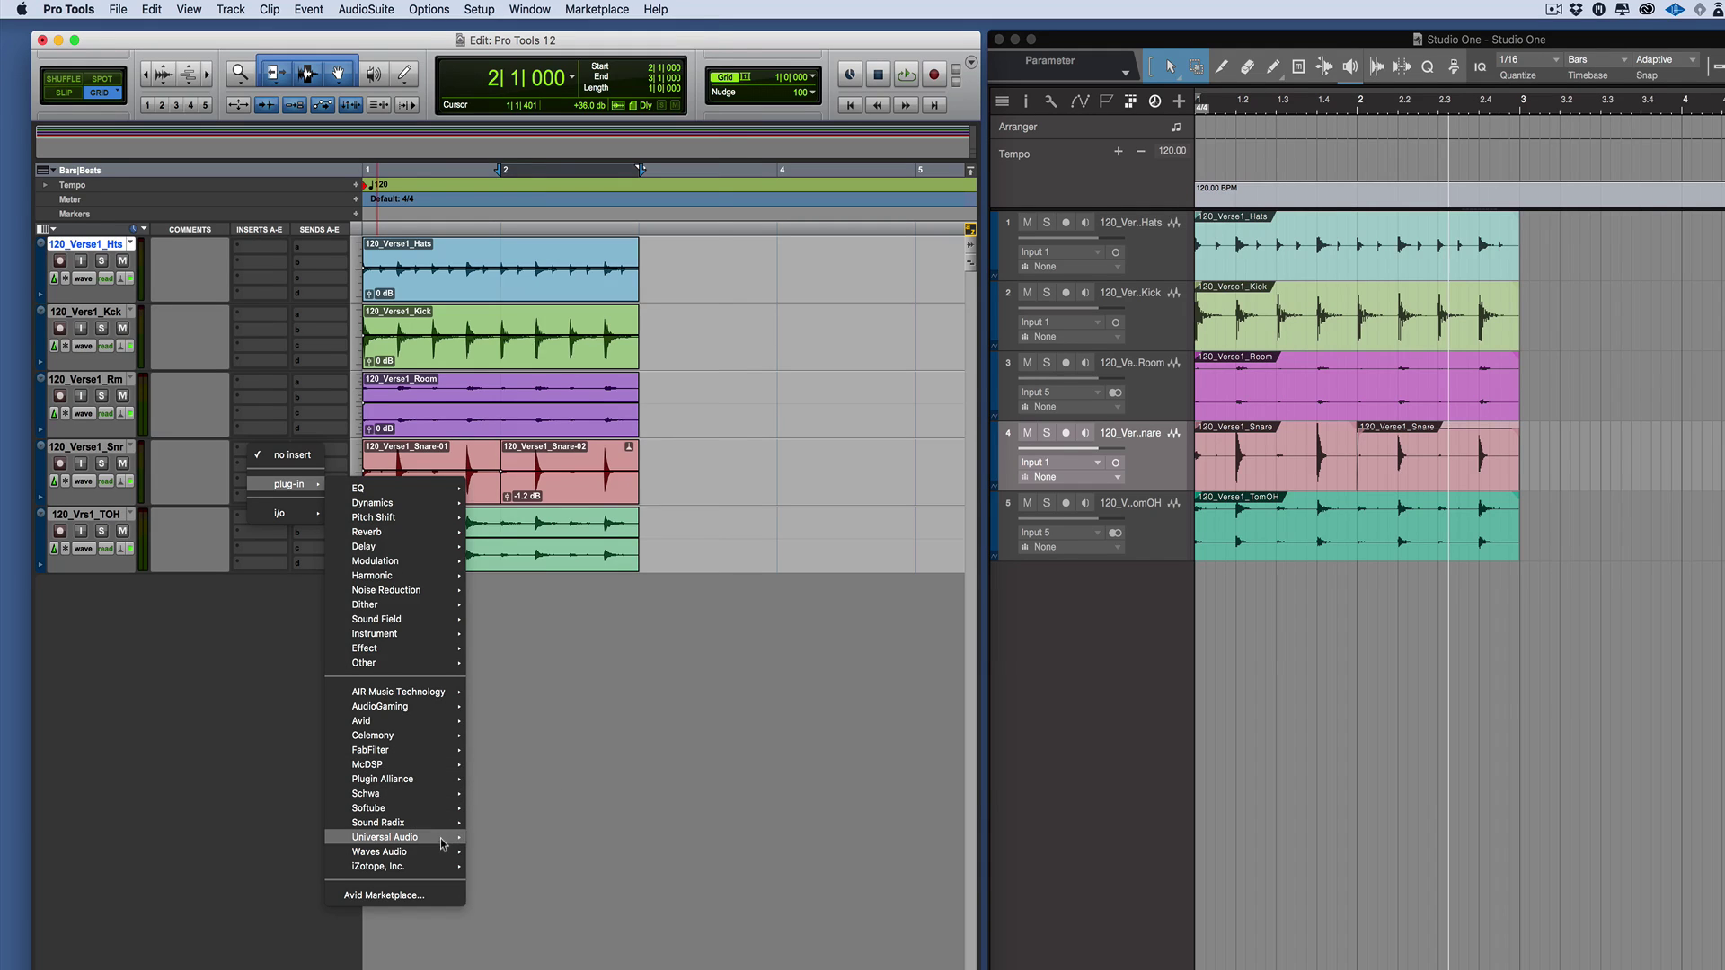
mouse_move(441, 851)
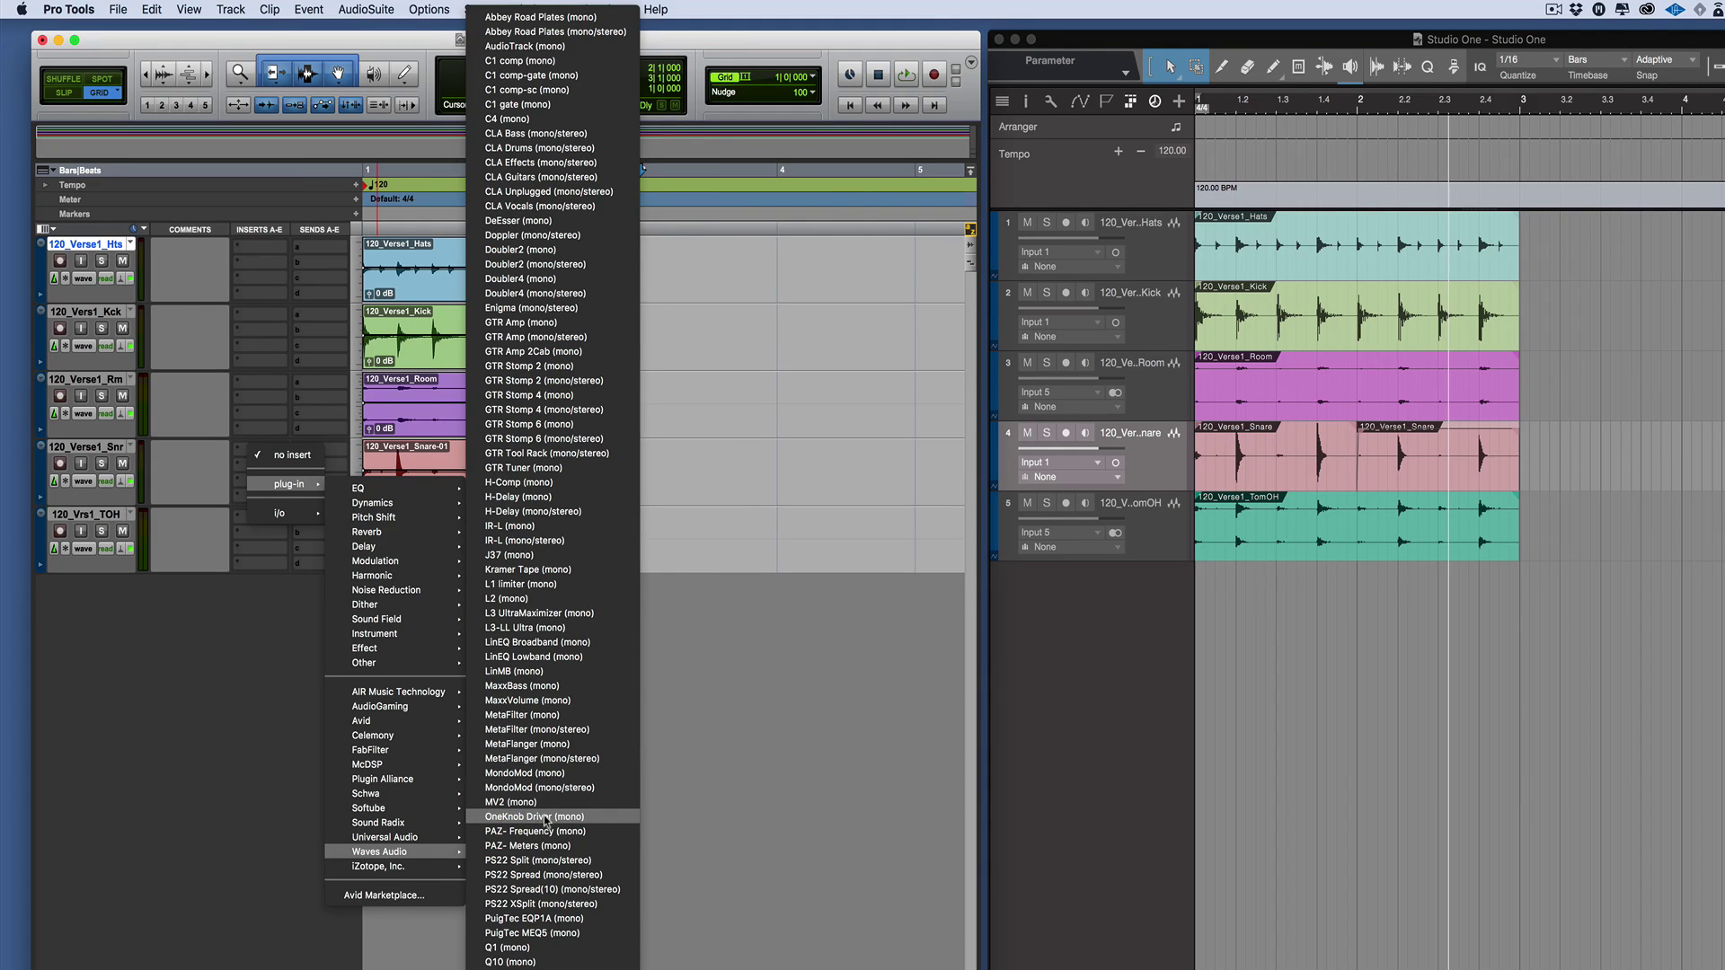
scroll(545, 819, "down", 10)
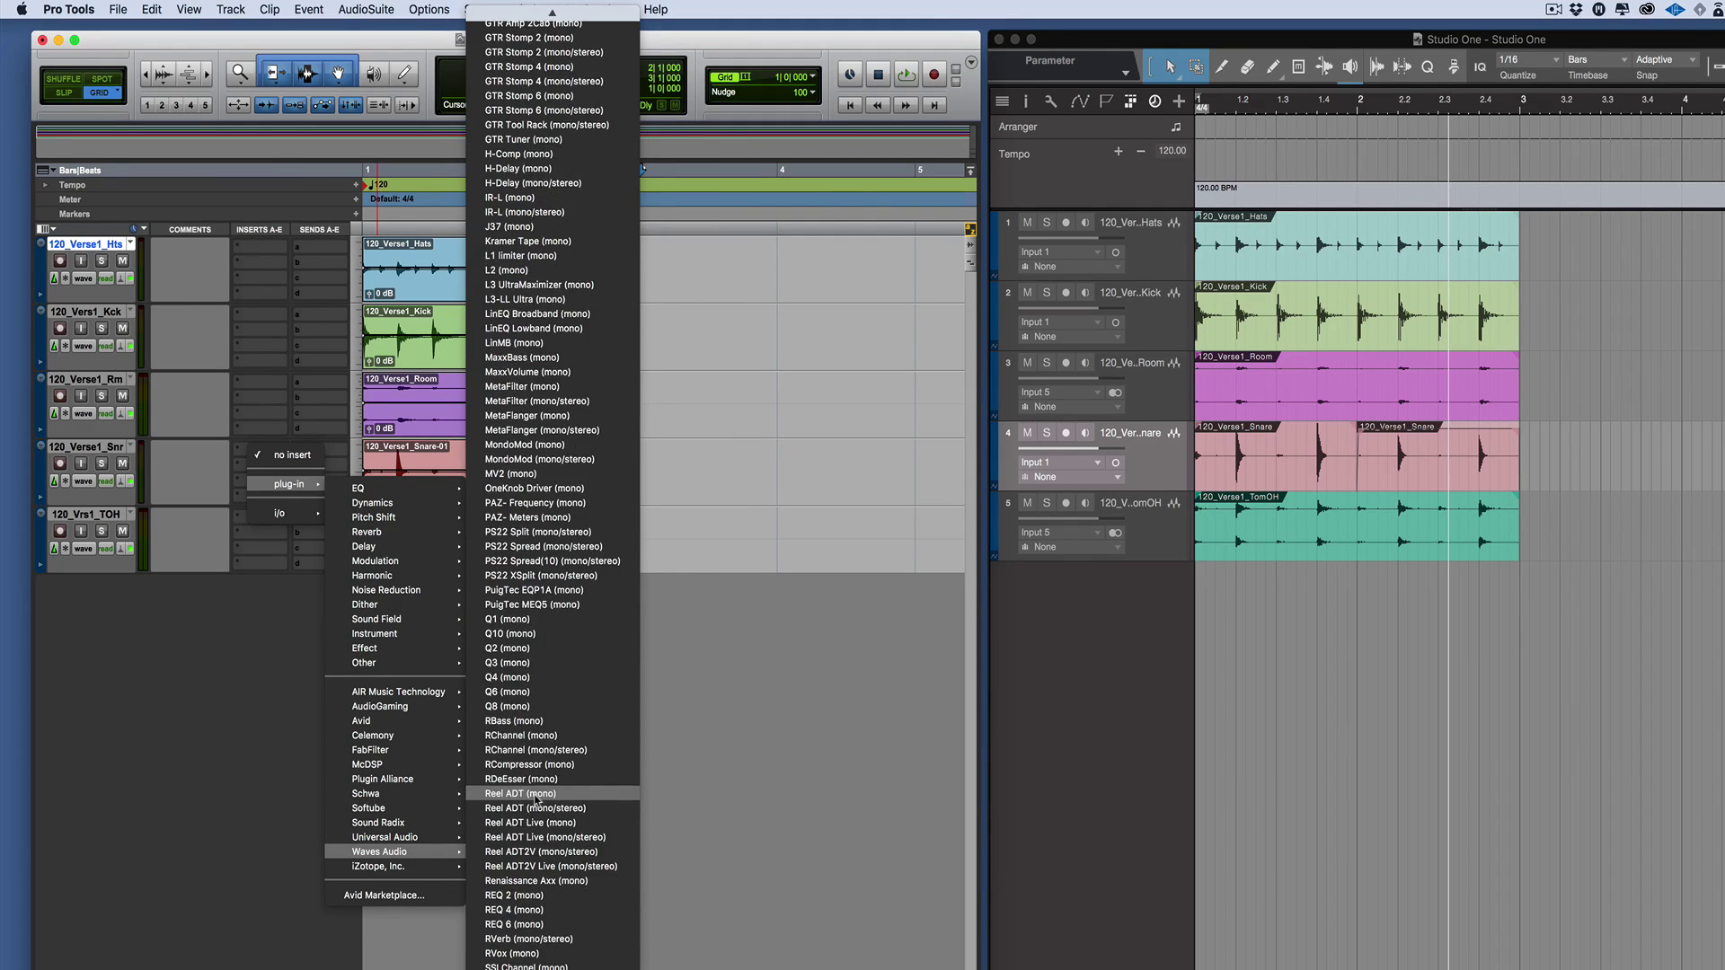
scroll(536, 799, "down", 3)
scroll(536, 799, "up", 12)
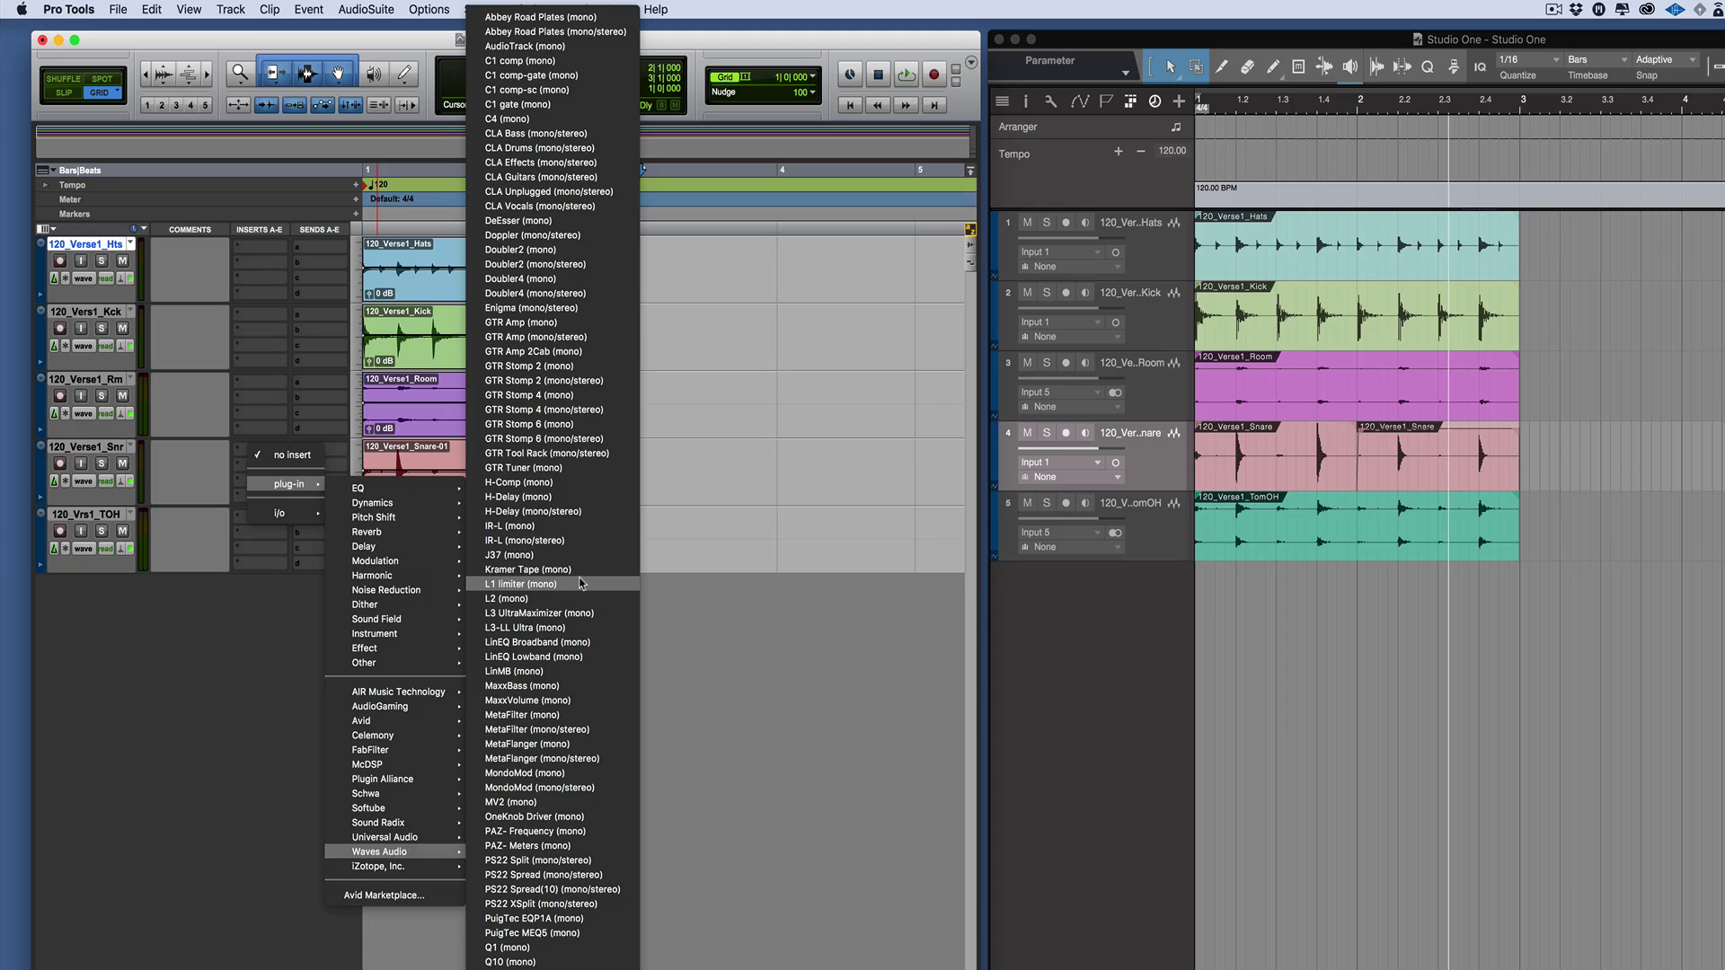
left_click(576, 512)
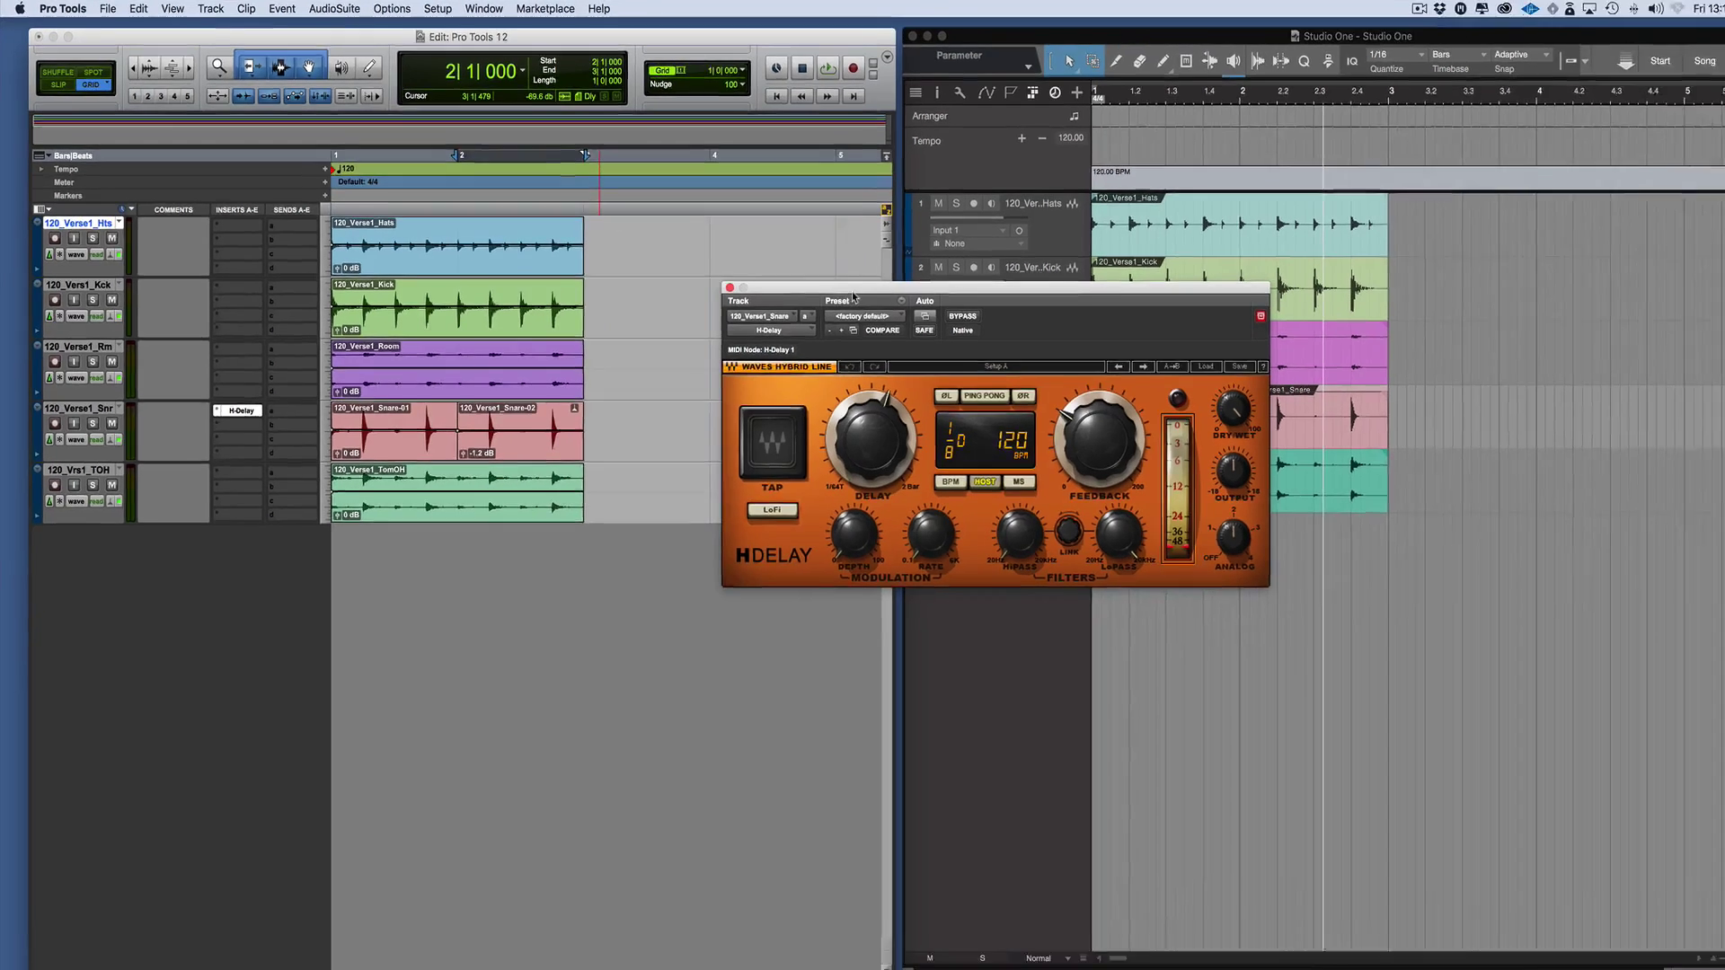
left_click_drag(934, 330, 445, 681)
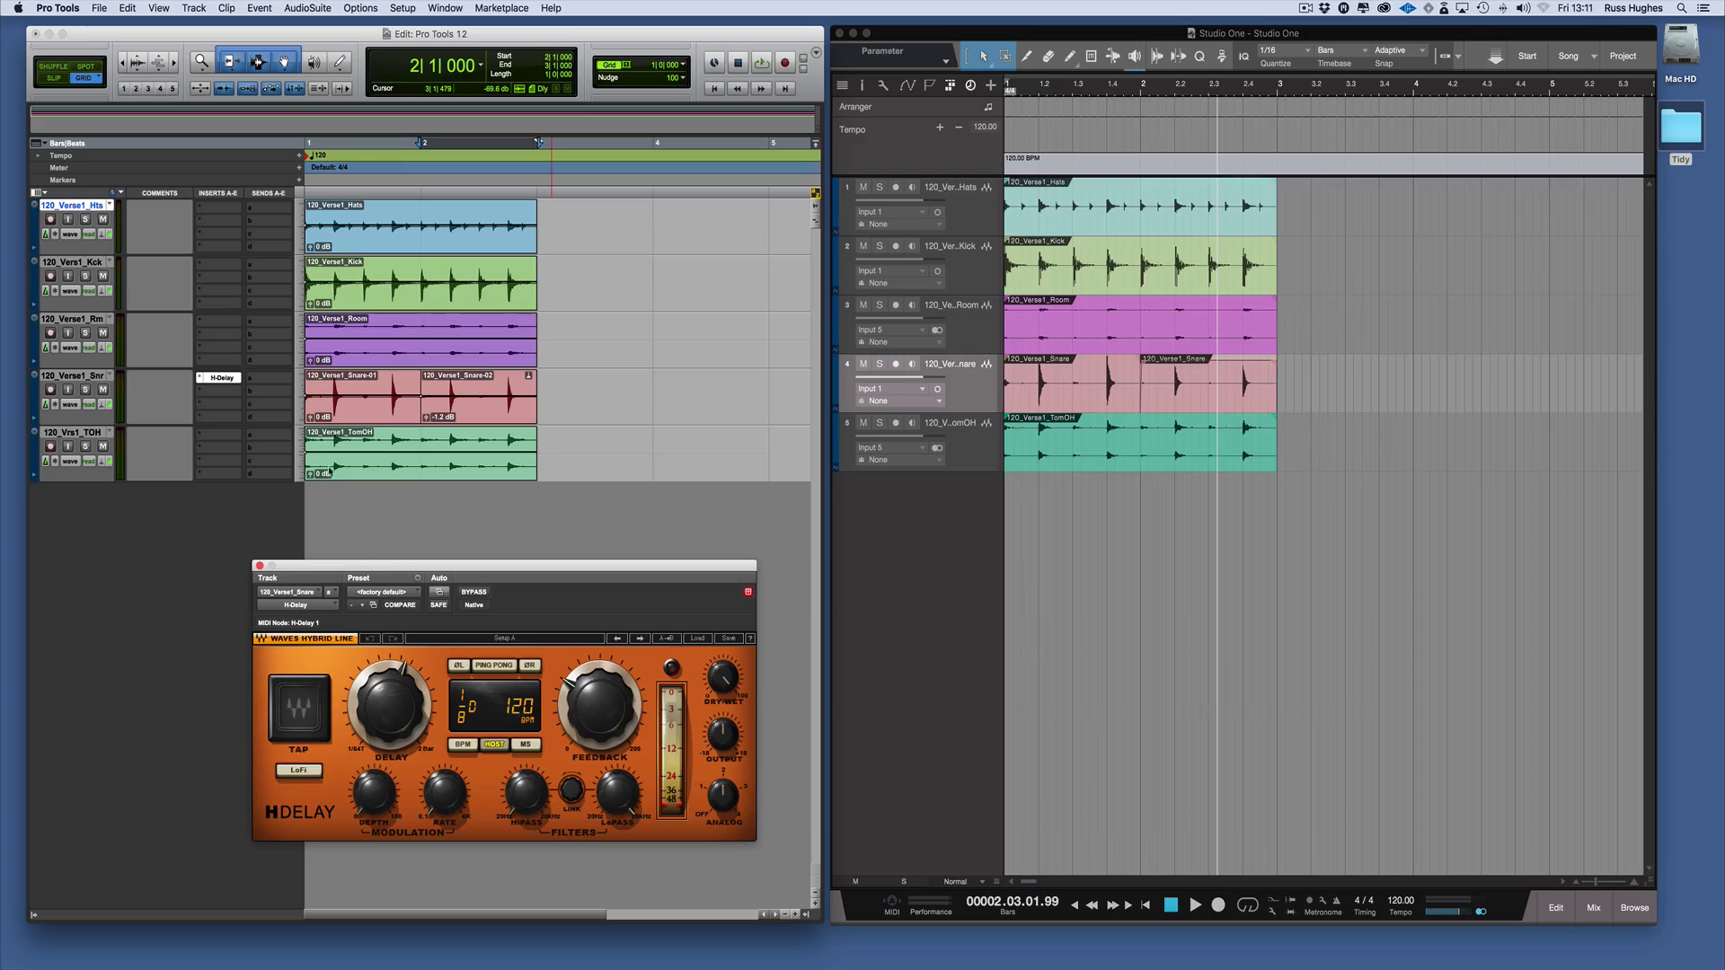
- Create a stereo Aux Input track, Aux 1, and drag it directly below the snare track
key("Return")
left_click(194, 8)
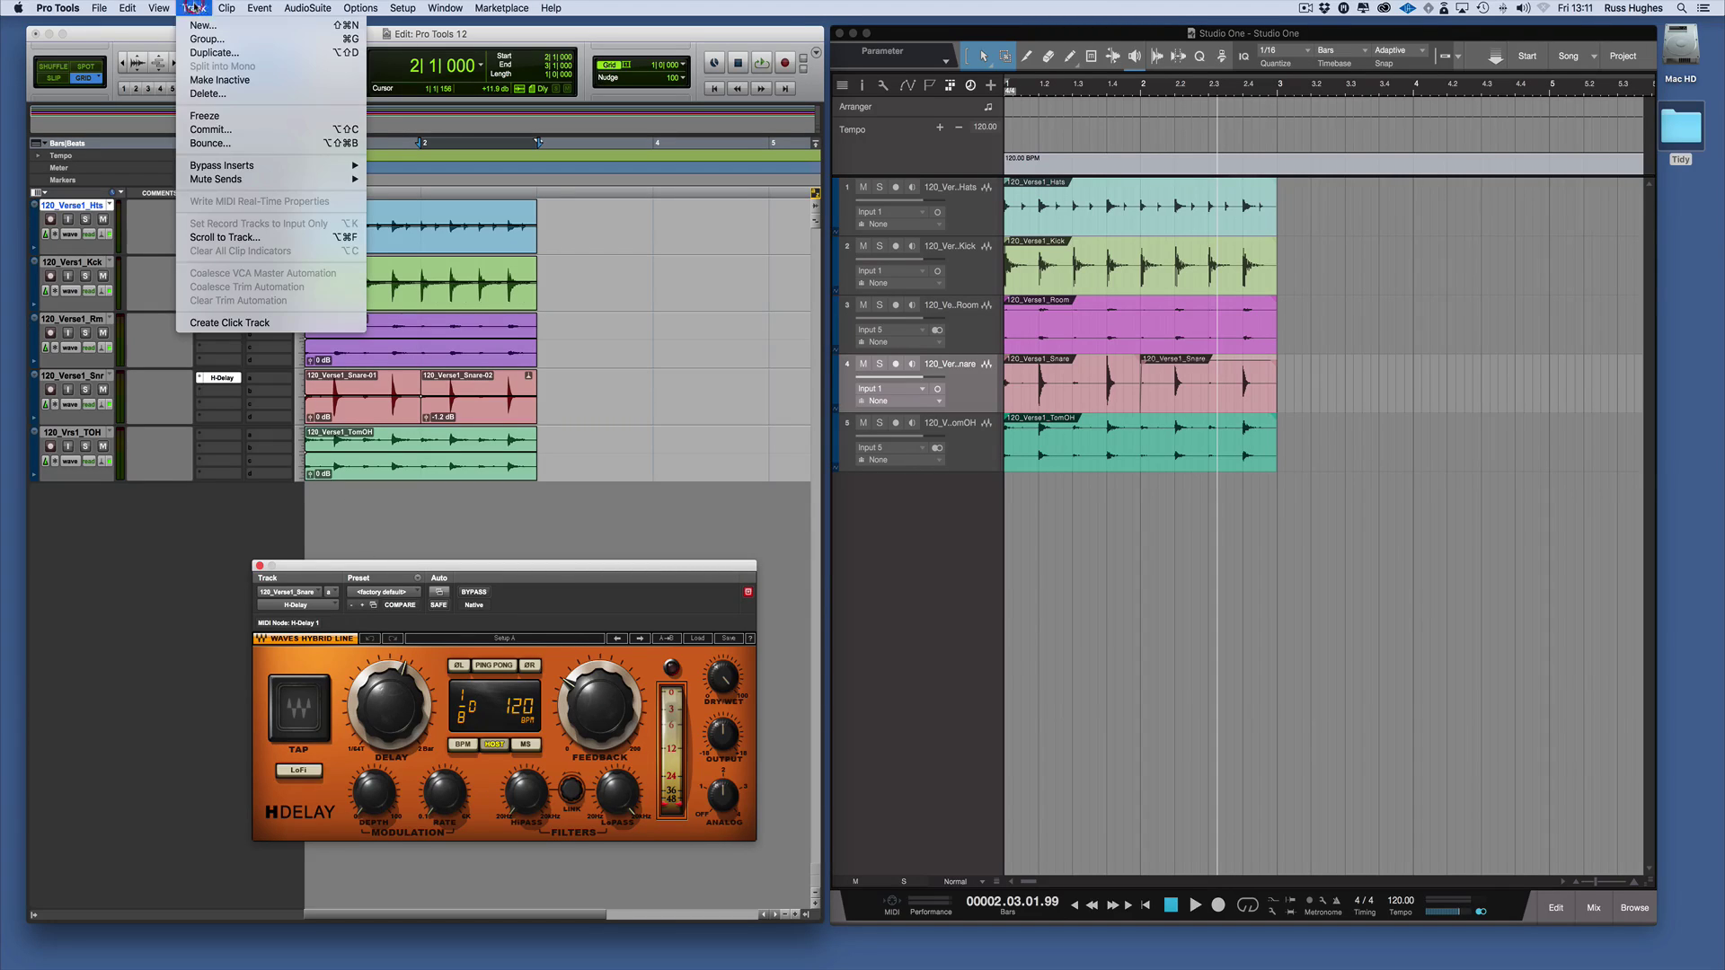
left_click(205, 25)
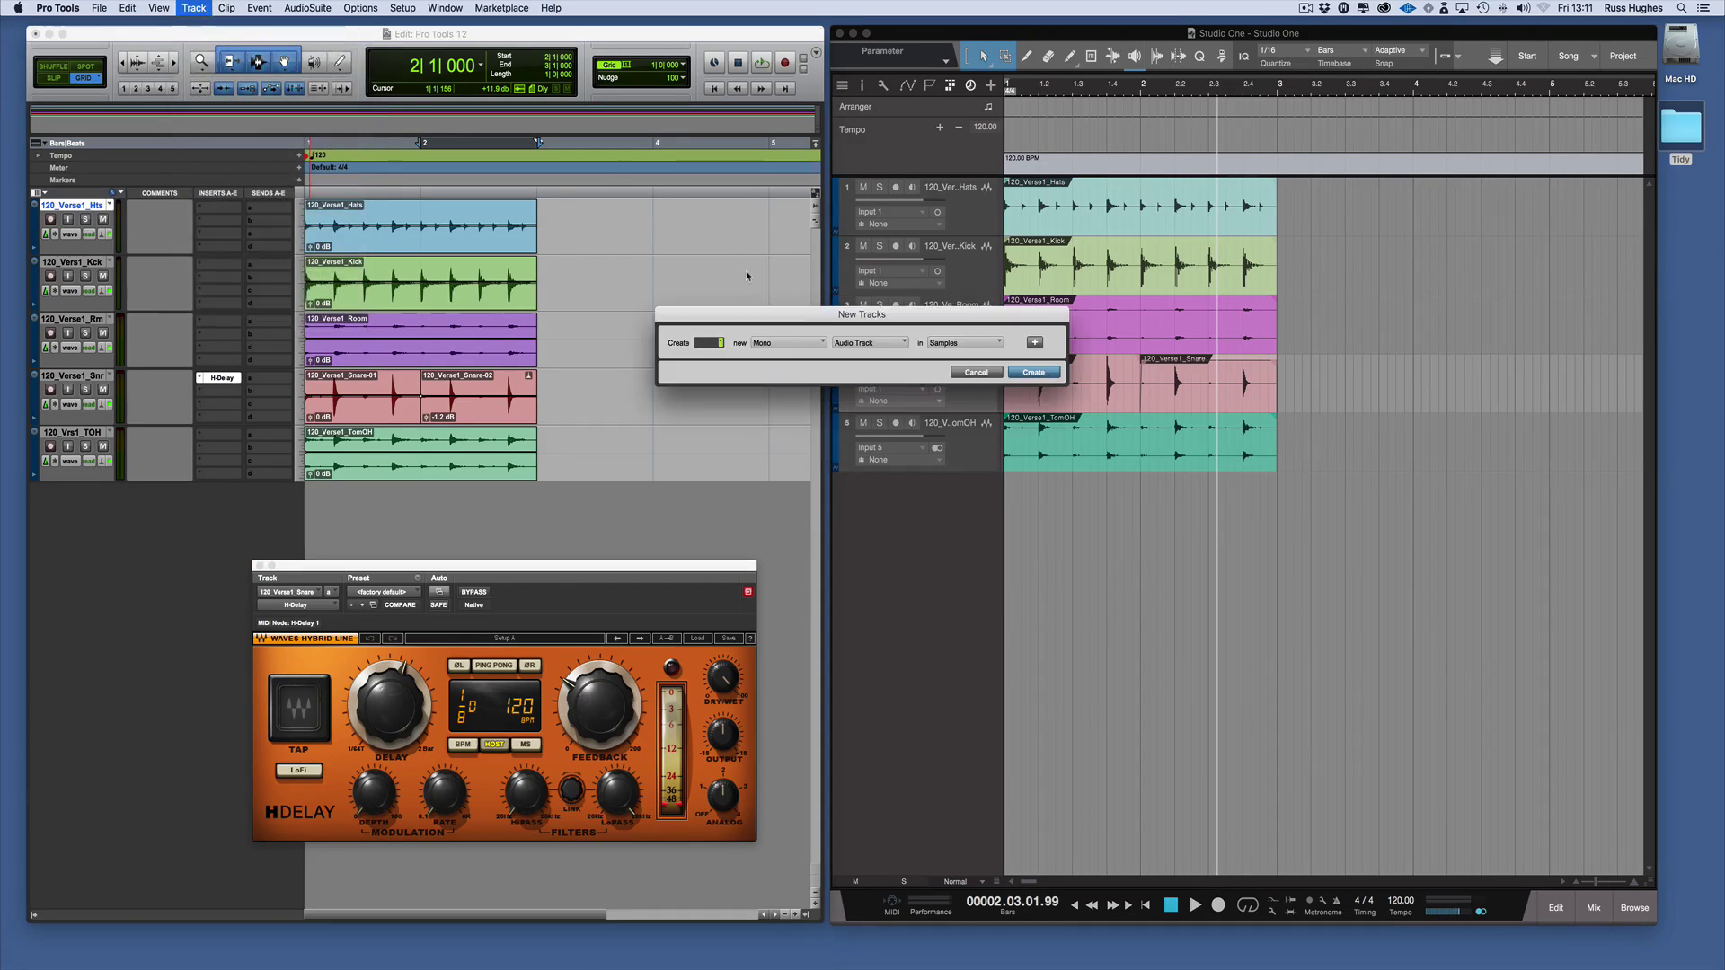
left_click(812, 344)
left_click(799, 356)
left_click(854, 346)
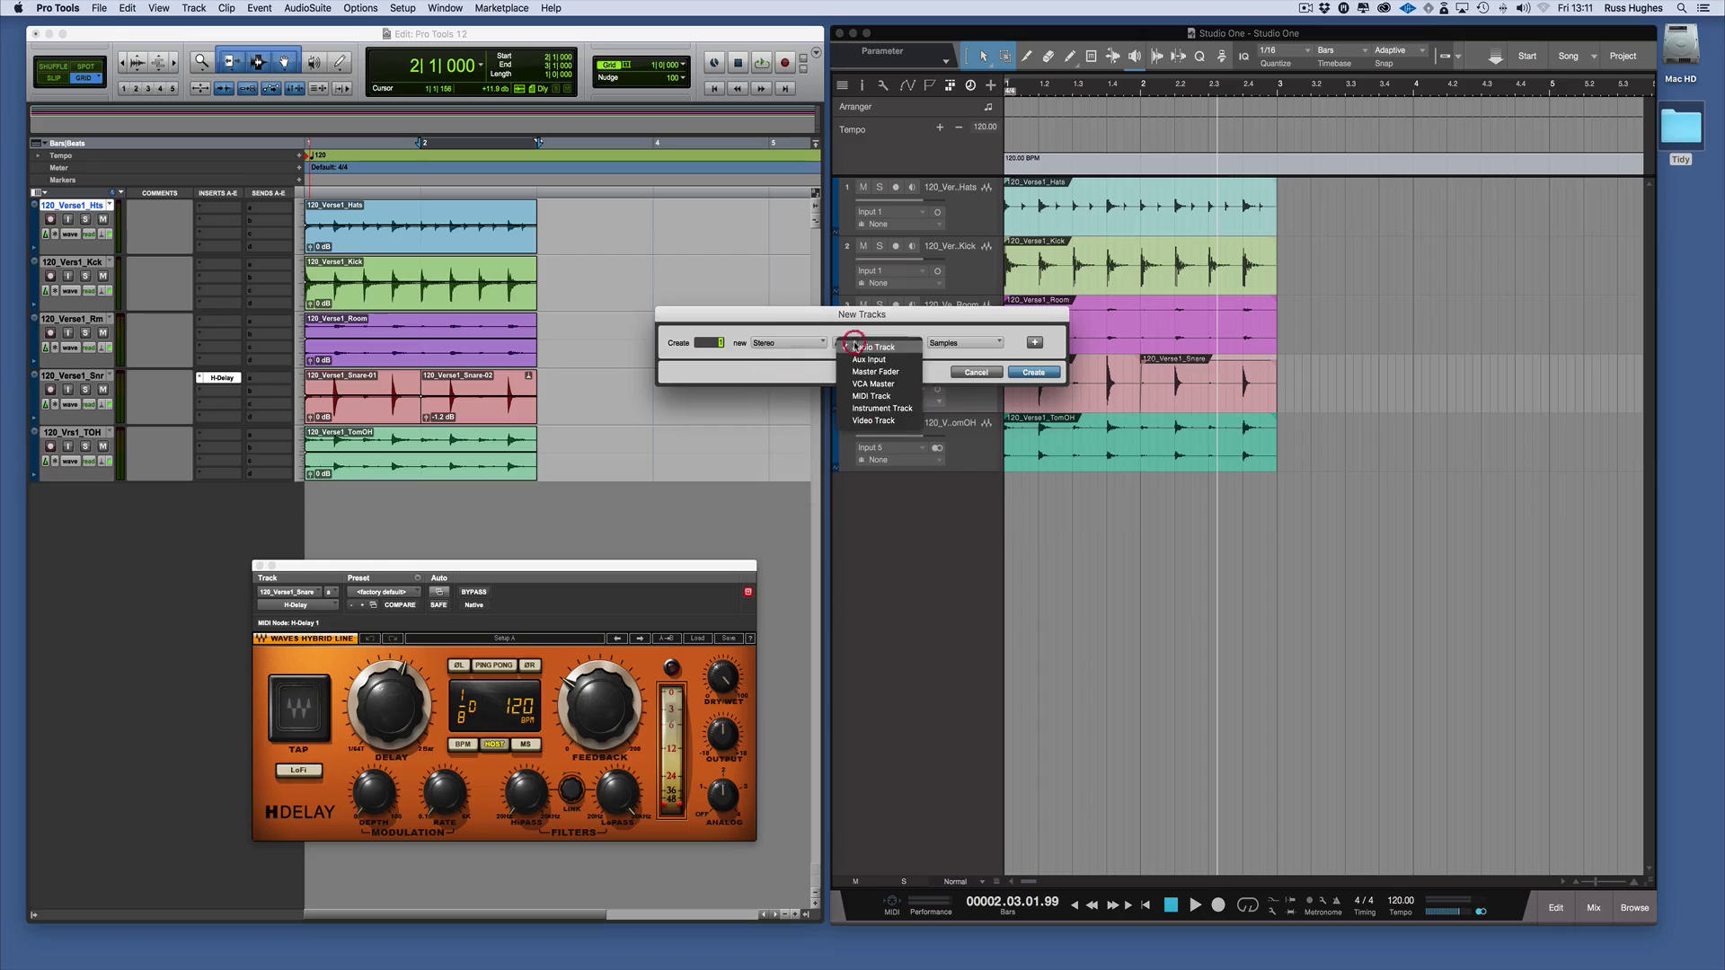
left_click(869, 359)
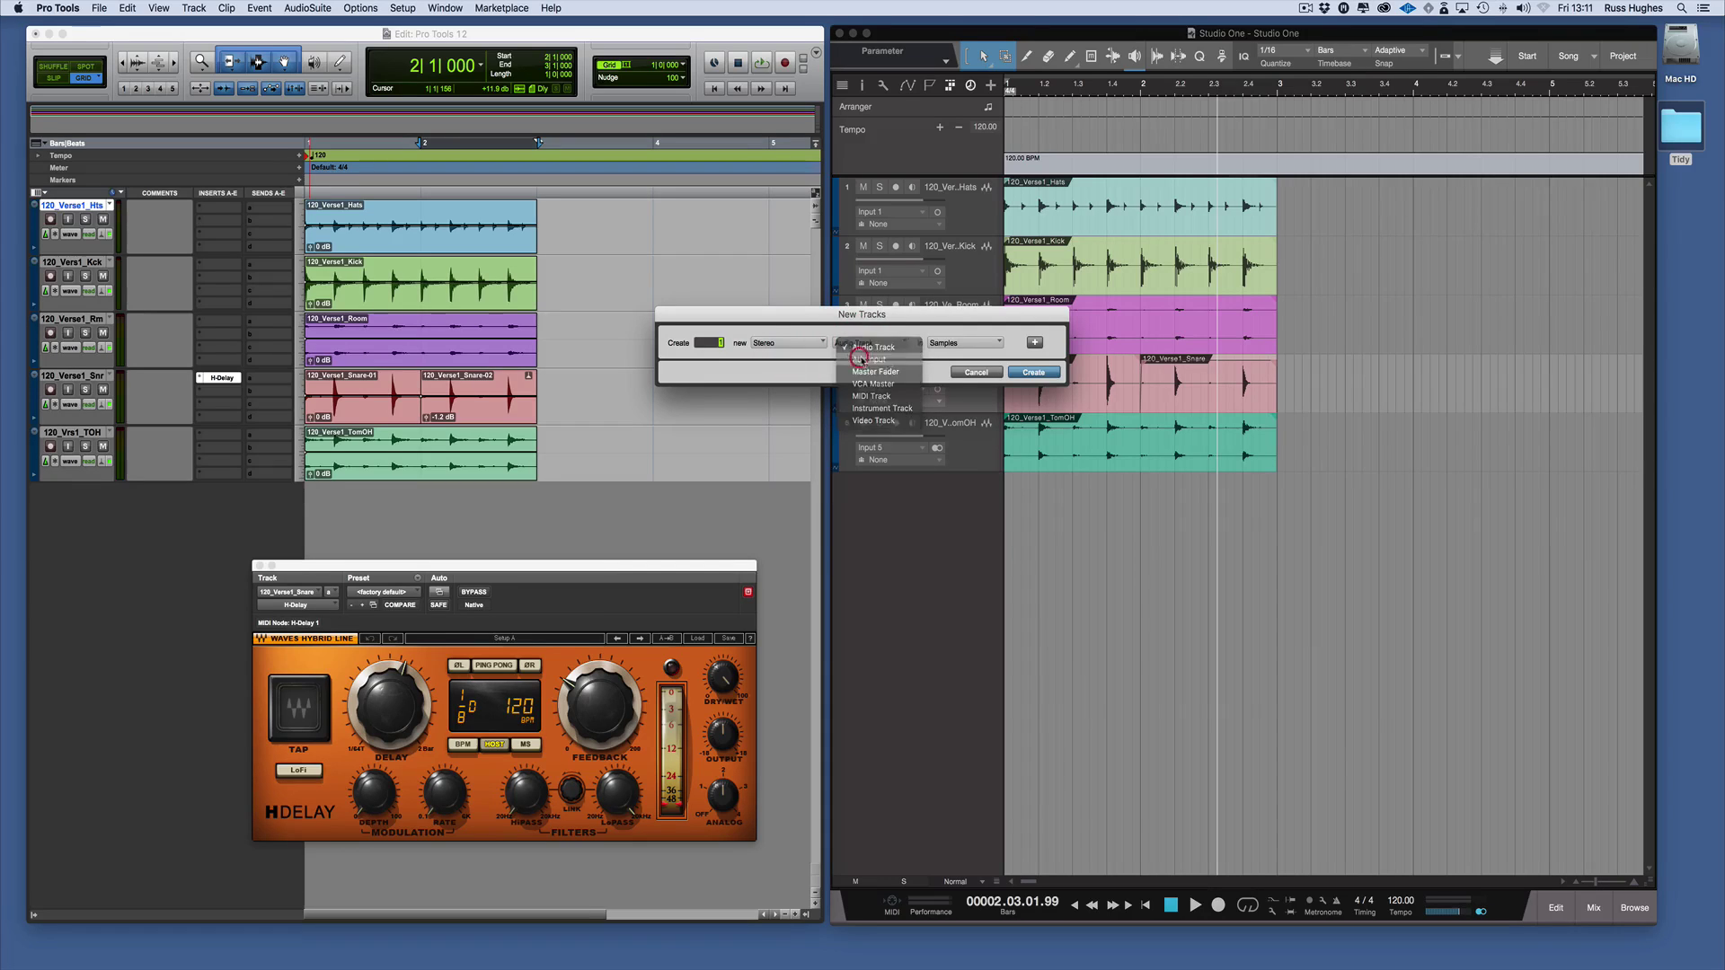
left_click(1033, 372)
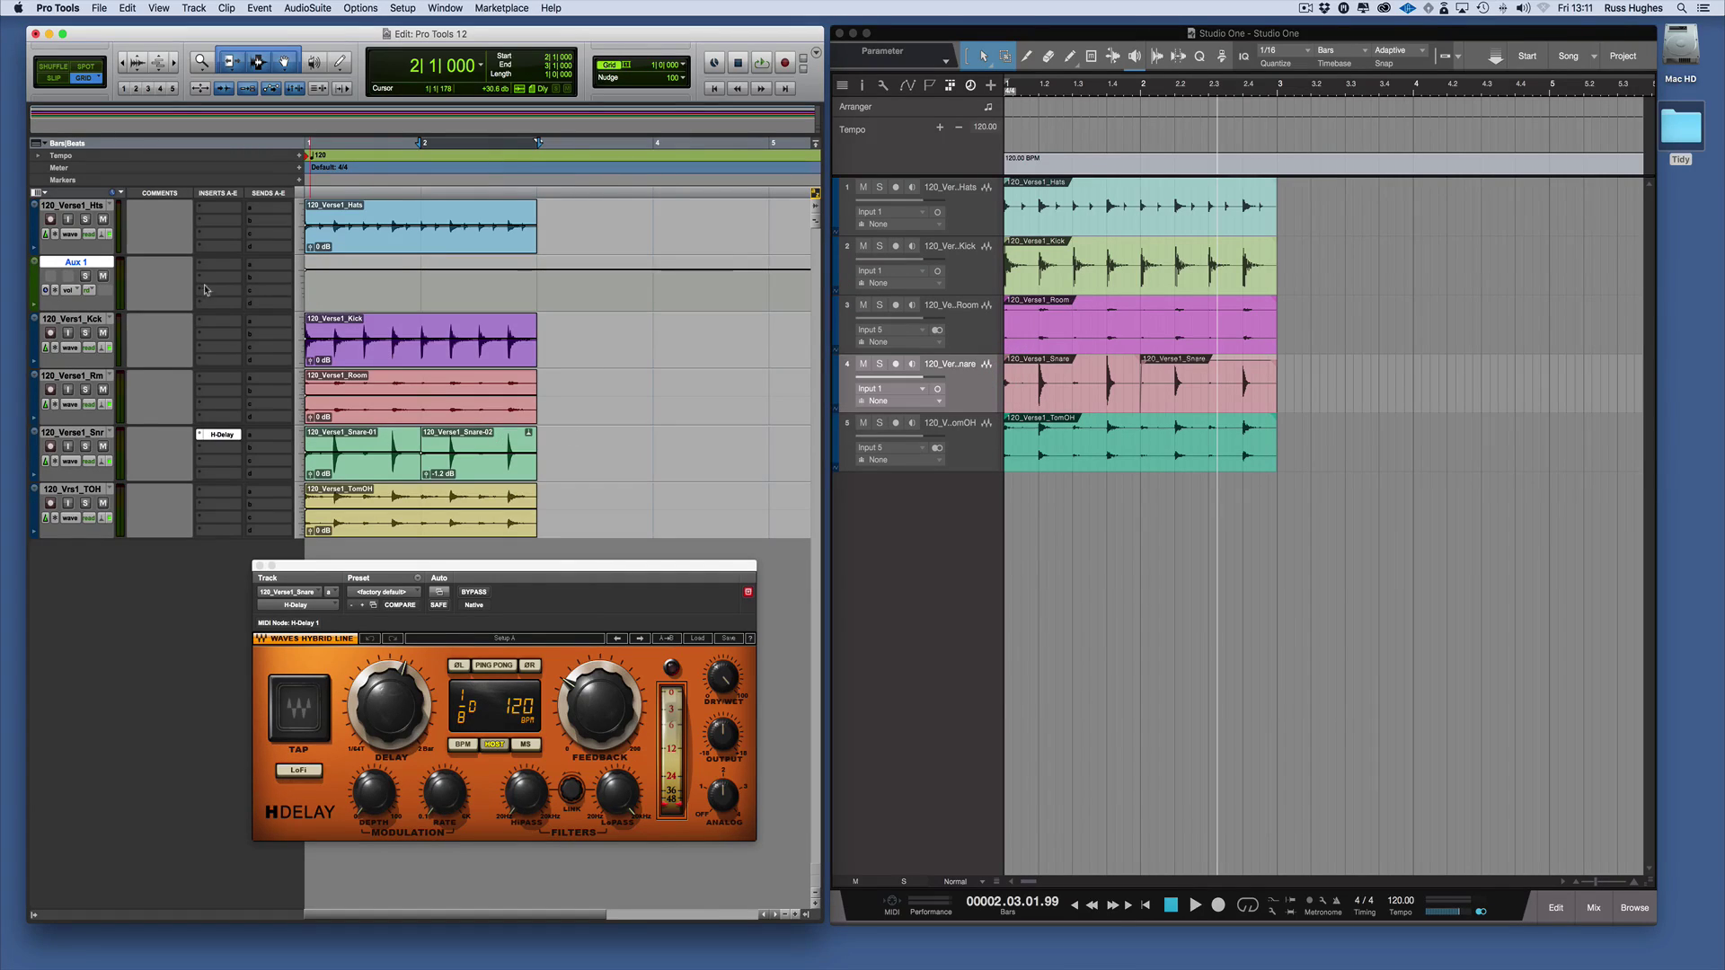
left_click_drag(77, 262, 88, 490)
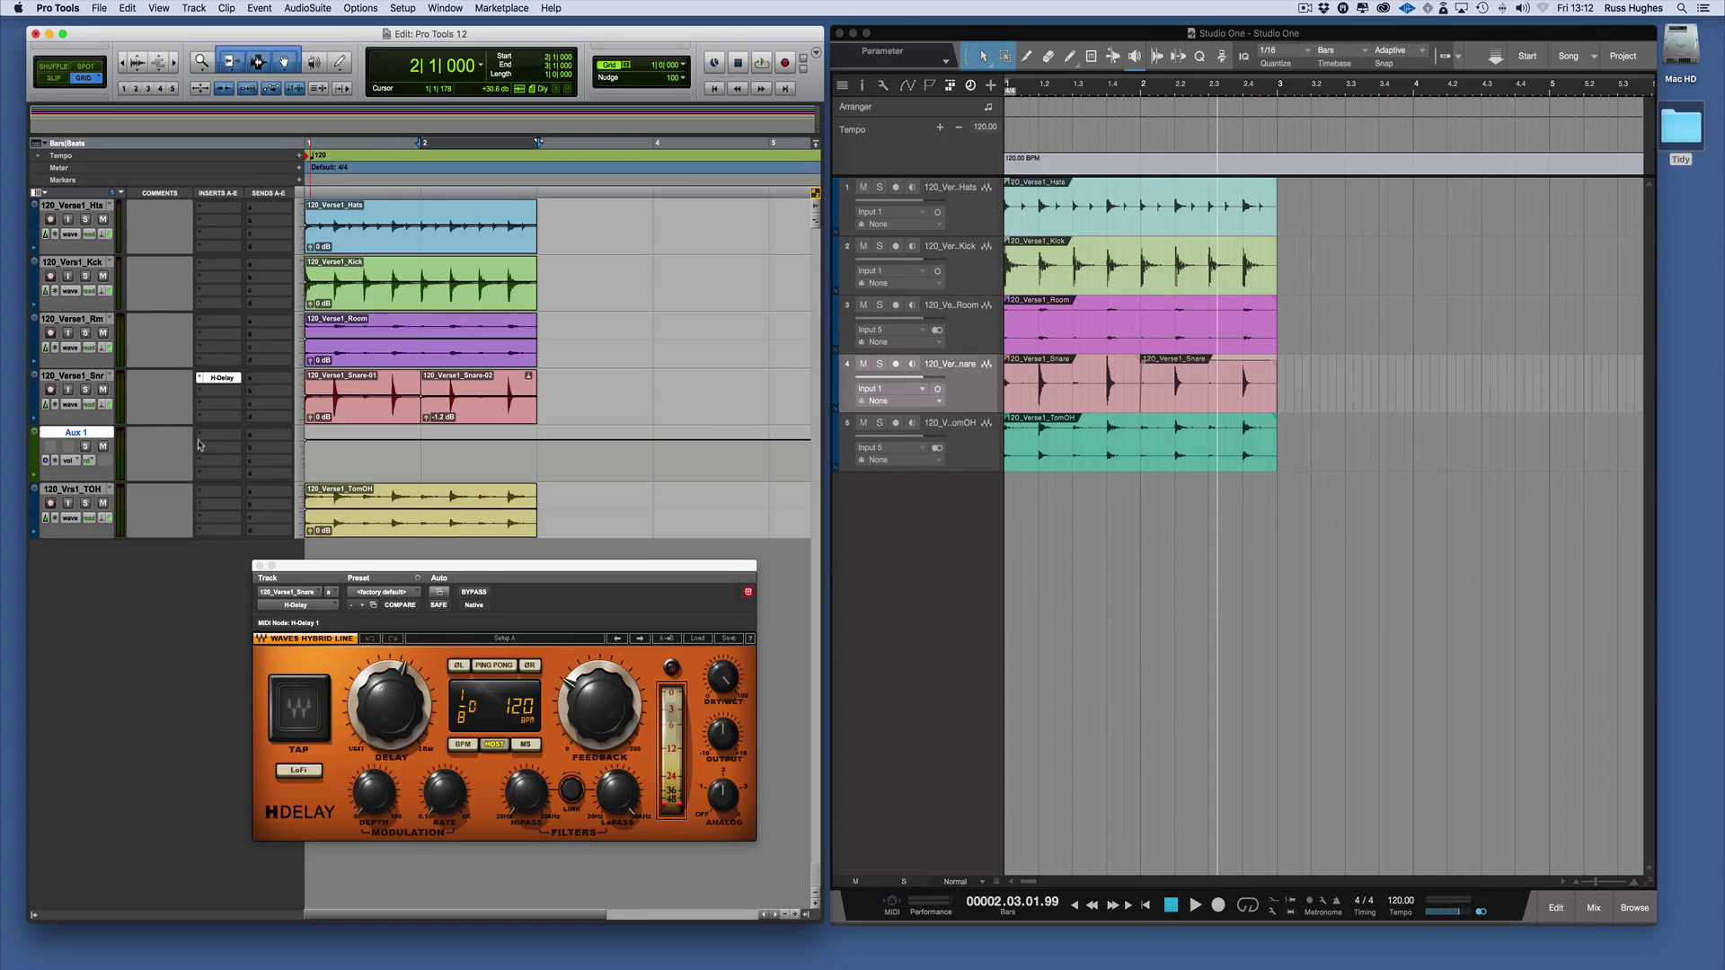
- Route the snare's send A to the Echo bus and move the send window aside
left_click(267, 381)
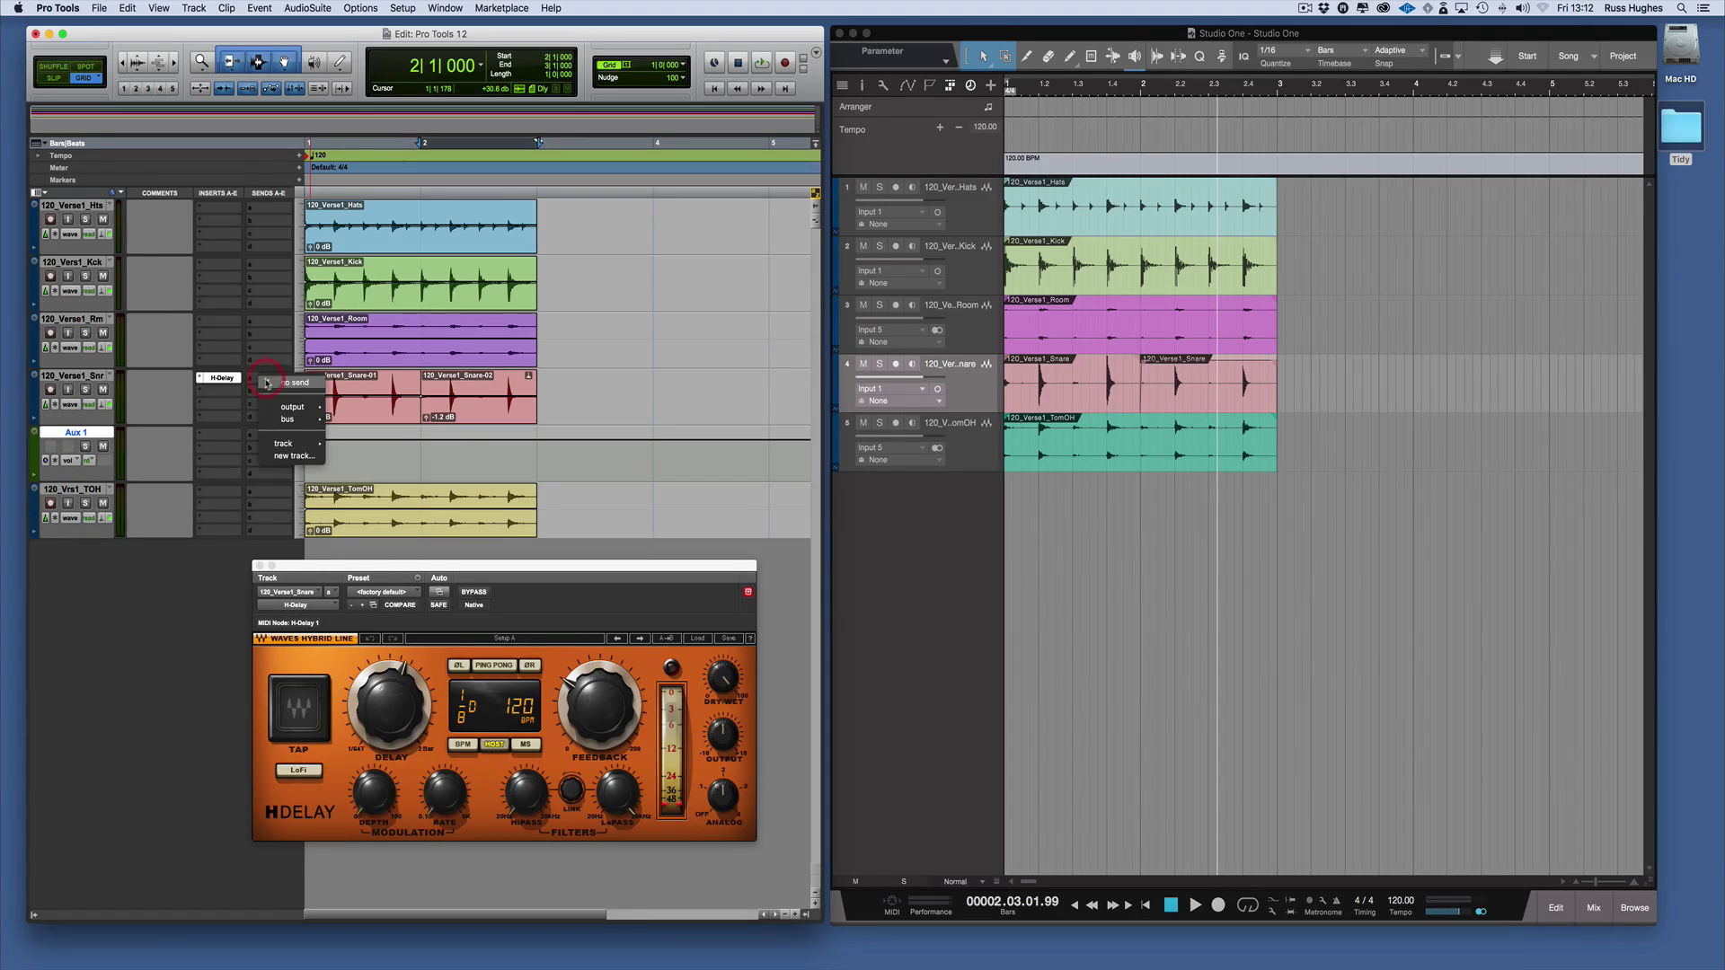
mouse_move(296, 420)
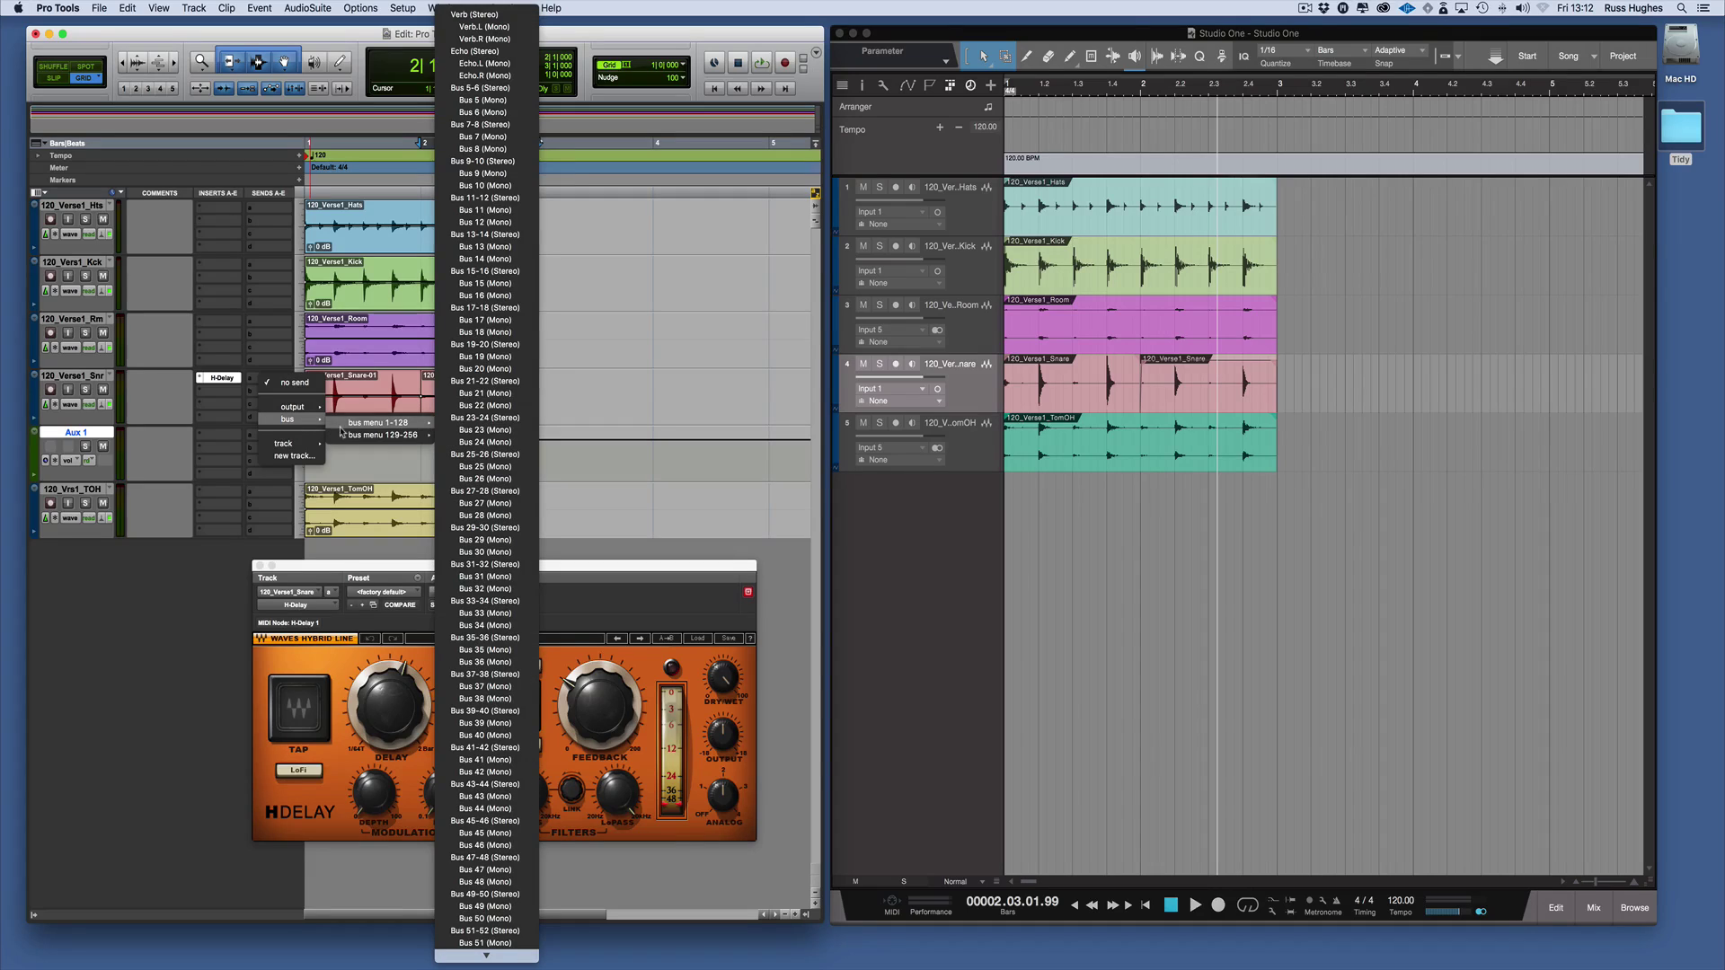
left_click(512, 52)
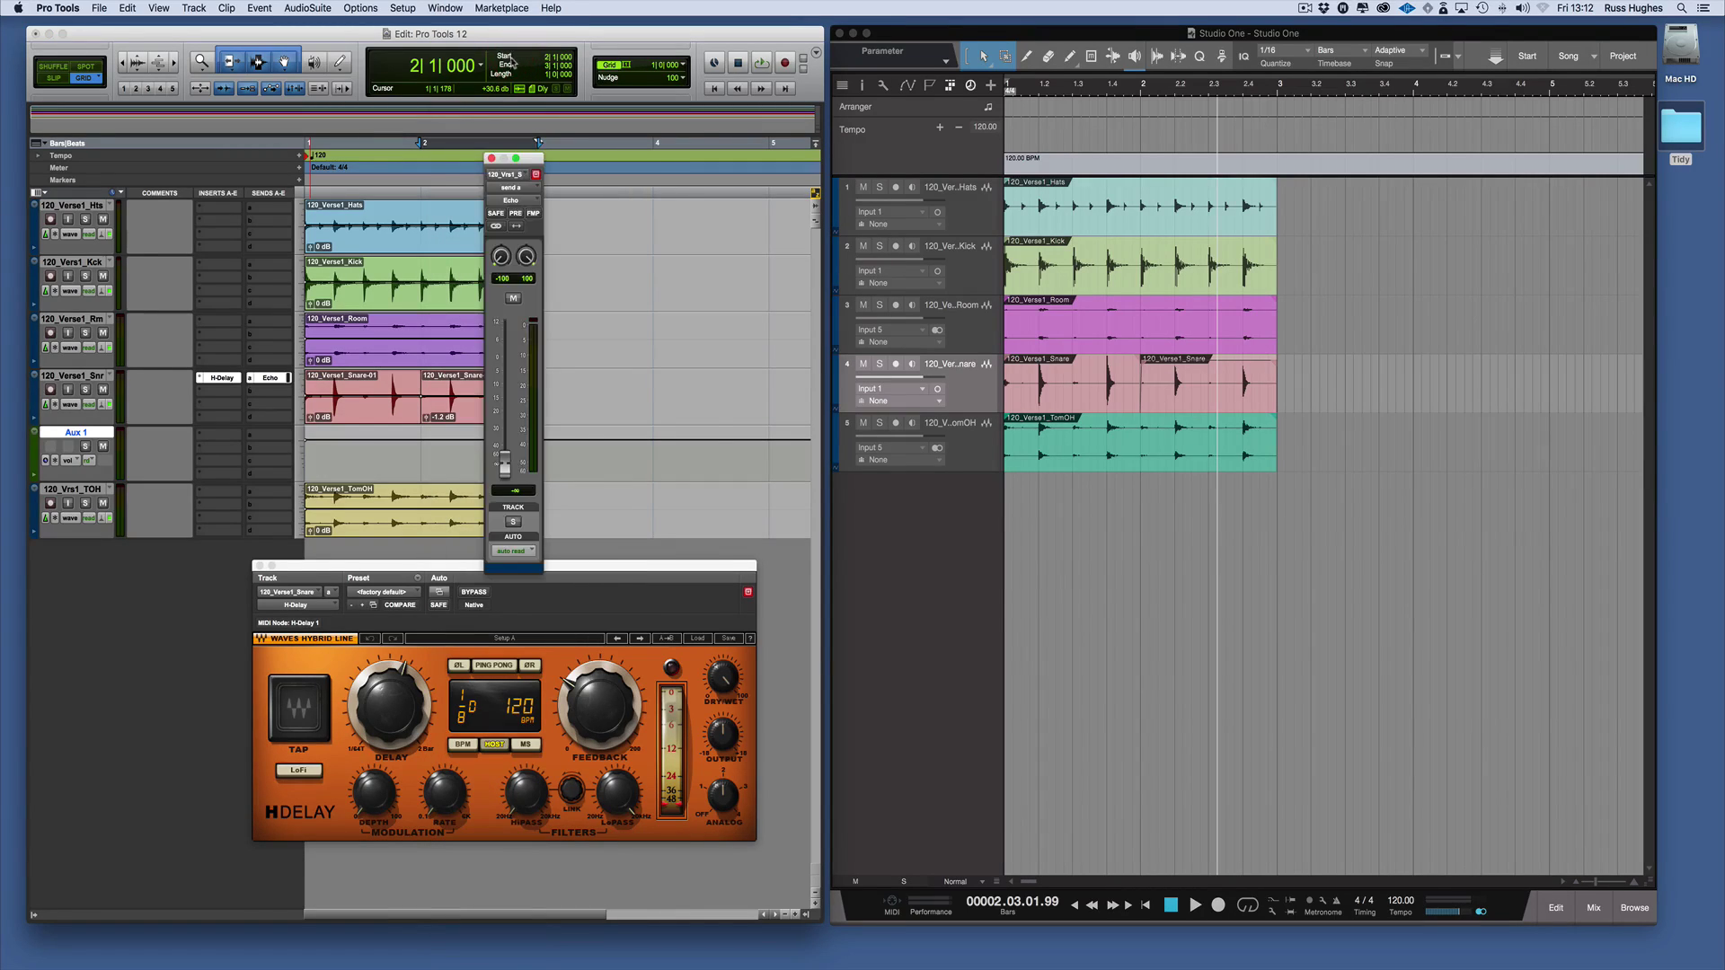
left_click_drag(512, 158, 678, 141)
- Insert a stereo H-Delay on Aux 1 and show the I/O column
left_click(218, 436)
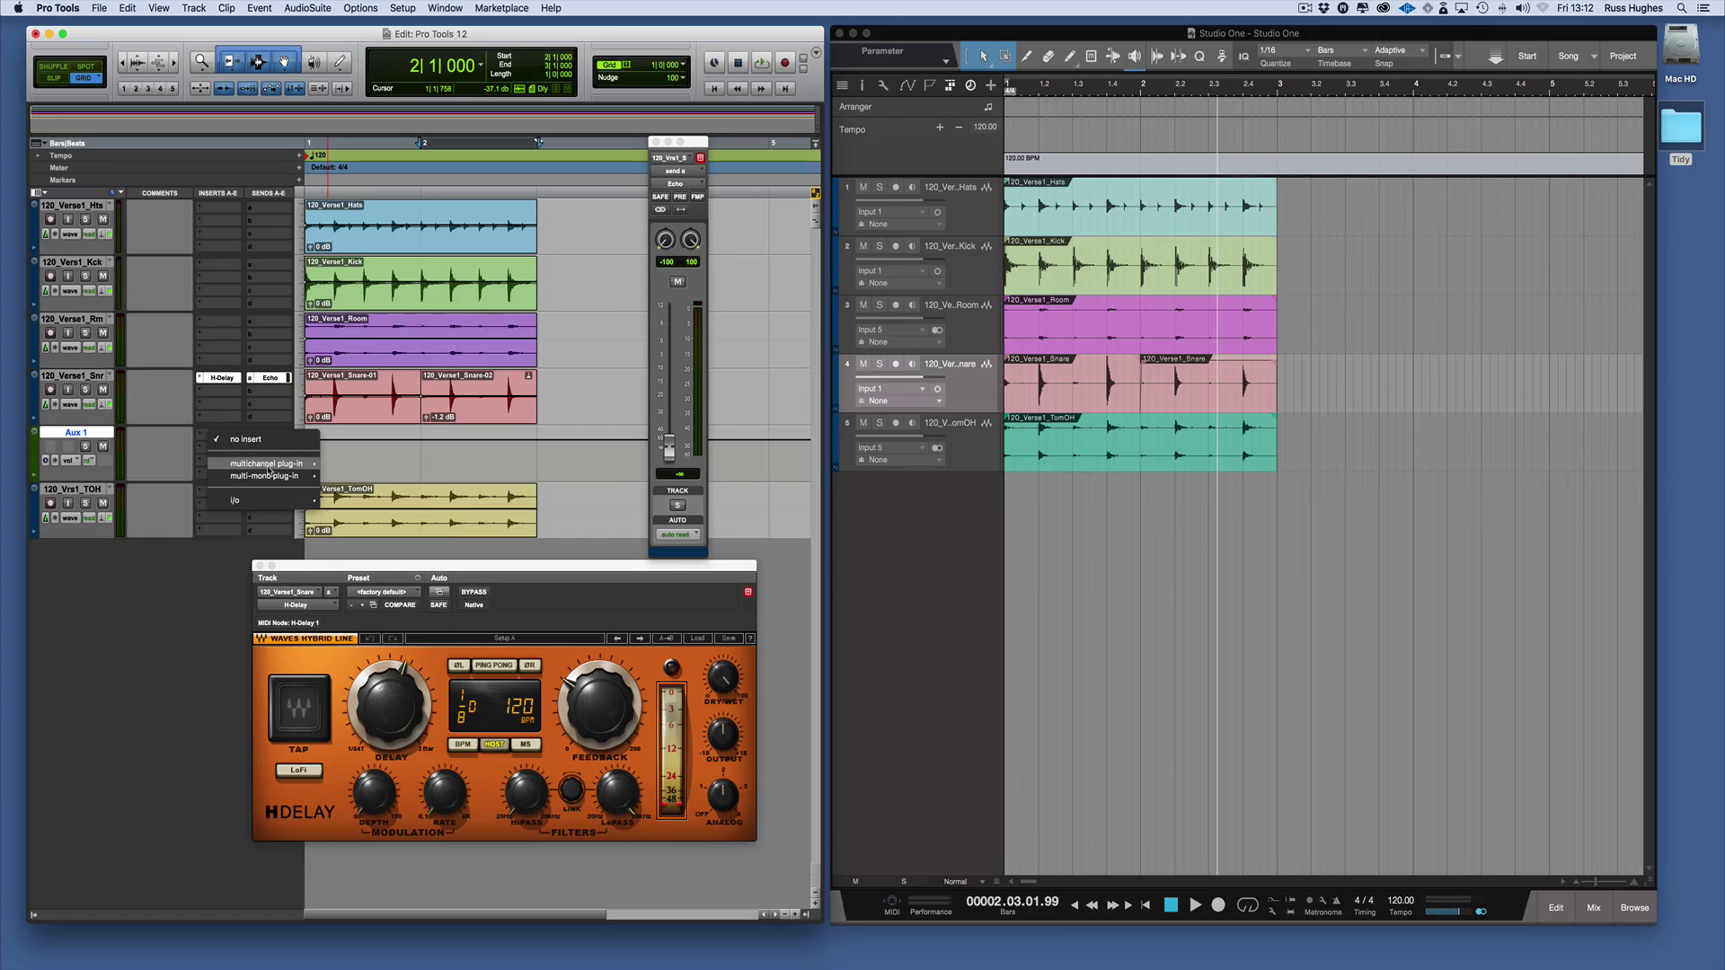
mouse_move(269, 463)
mouse_move(398, 471)
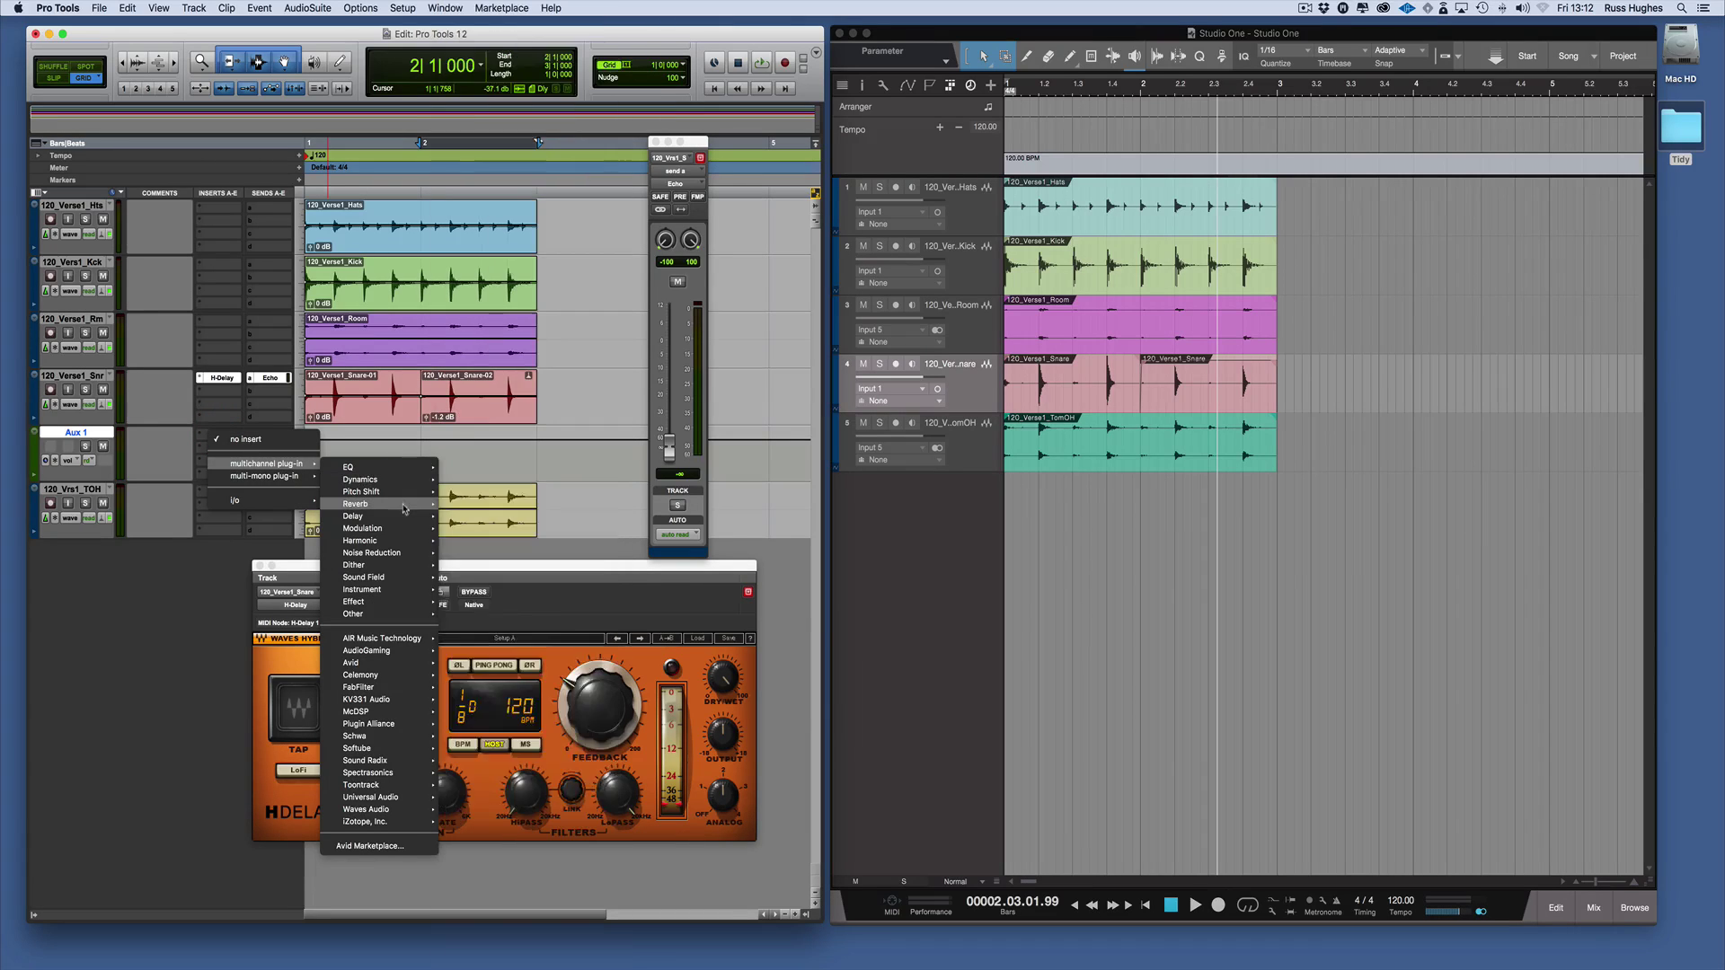
mouse_move(404, 518)
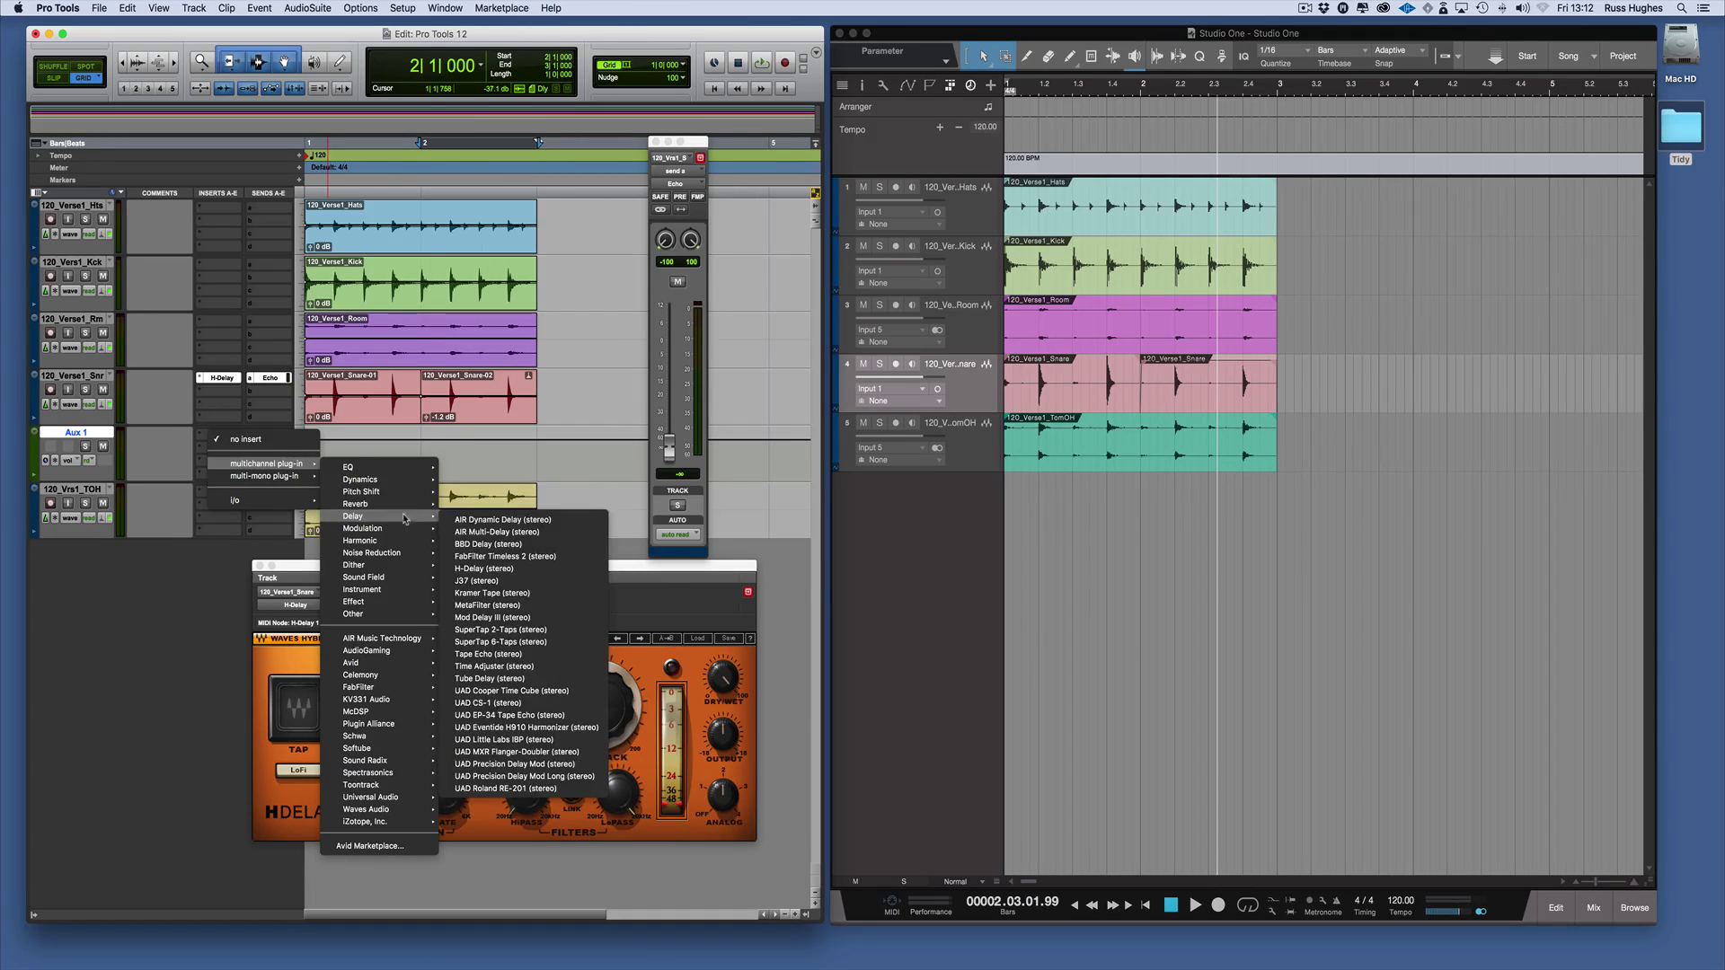
left_click(521, 568)
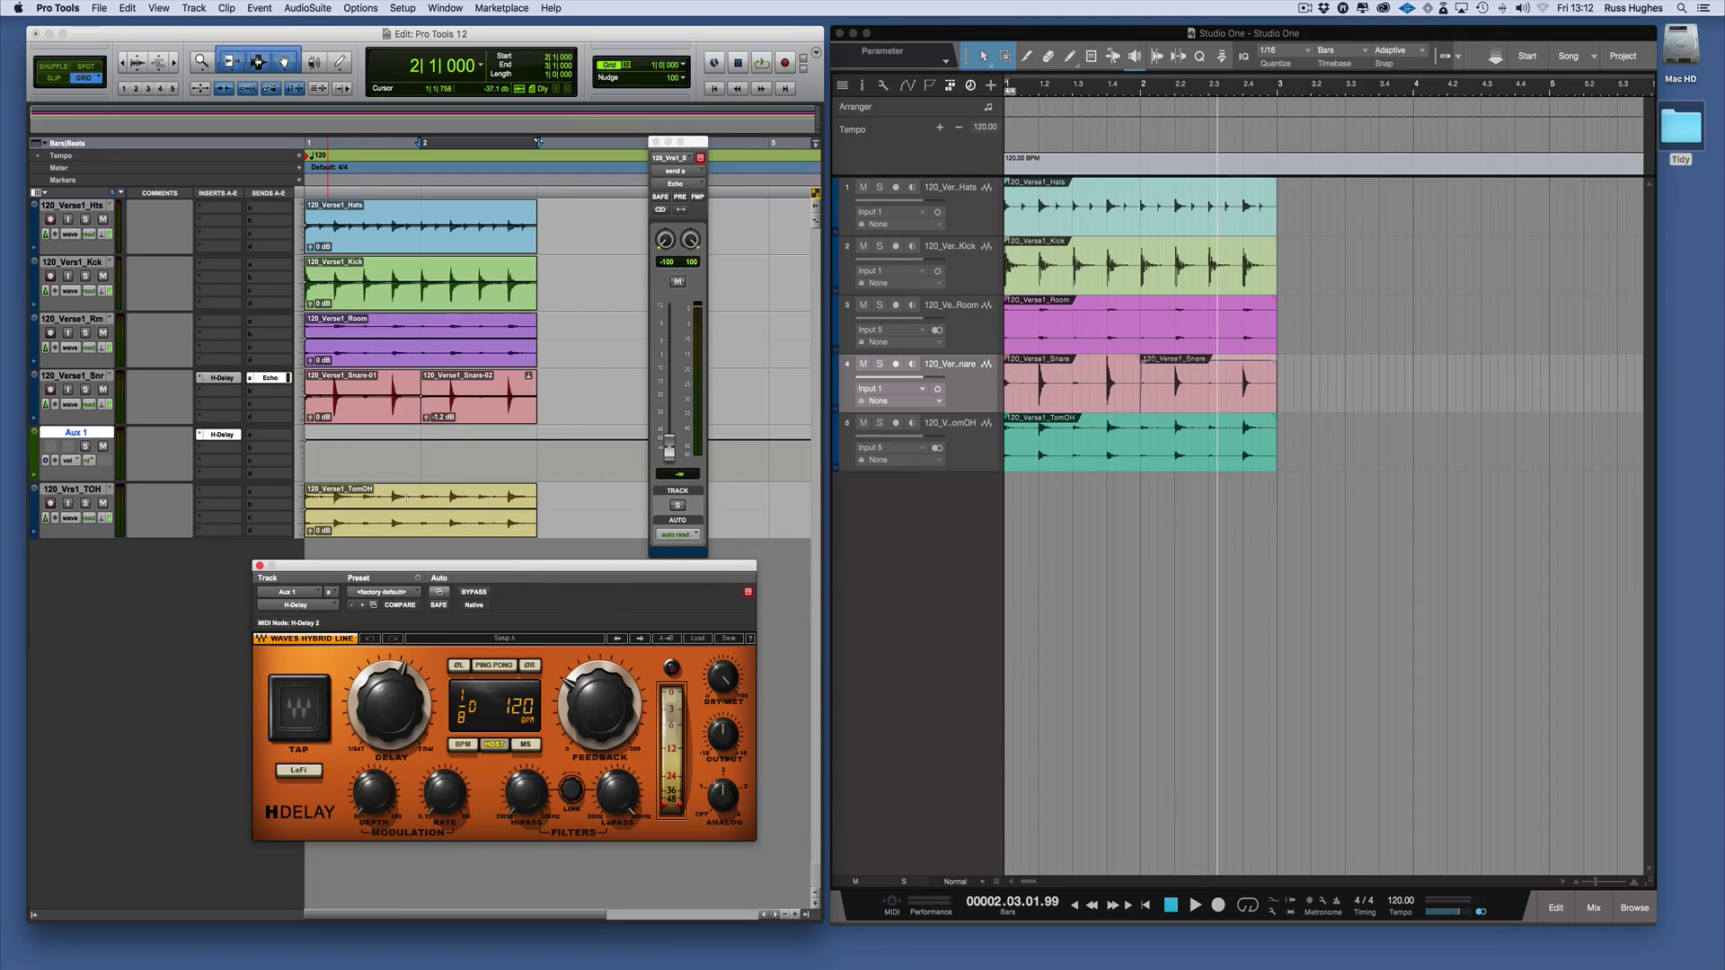
left_click(230, 381)
left_click(44, 195)
left_click(77, 284)
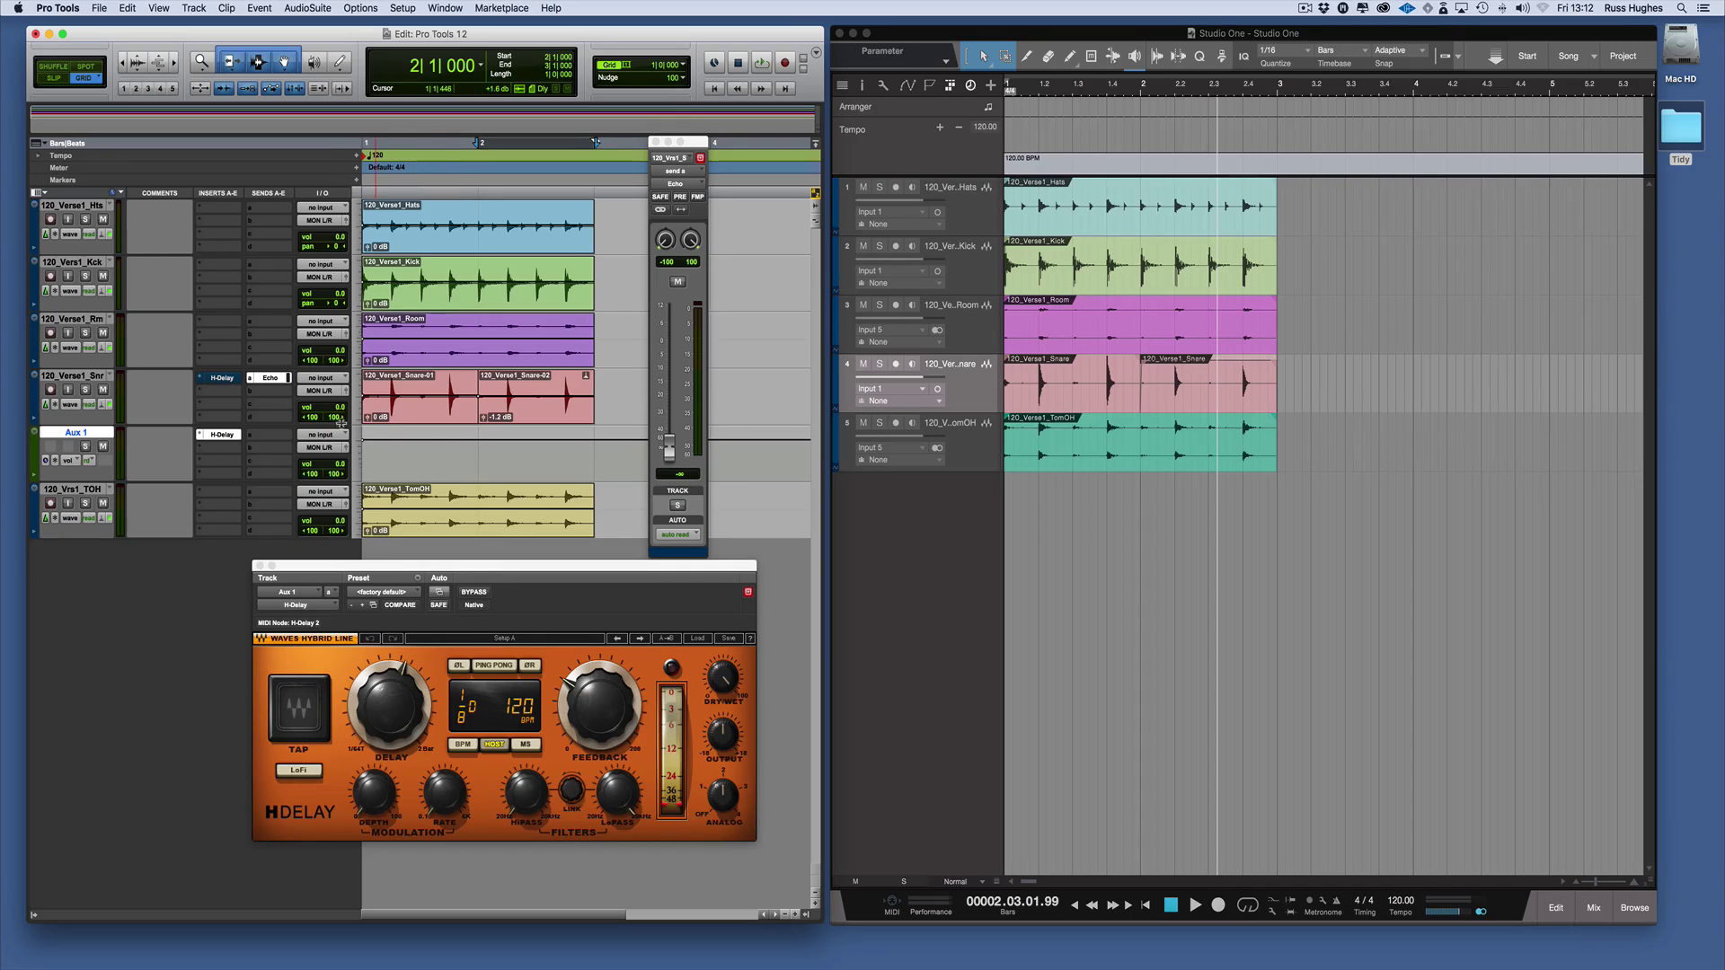
- Set Aux 1's input to the Echo bus (Stereo)
left_click(337, 435)
mouse_move(333, 476)
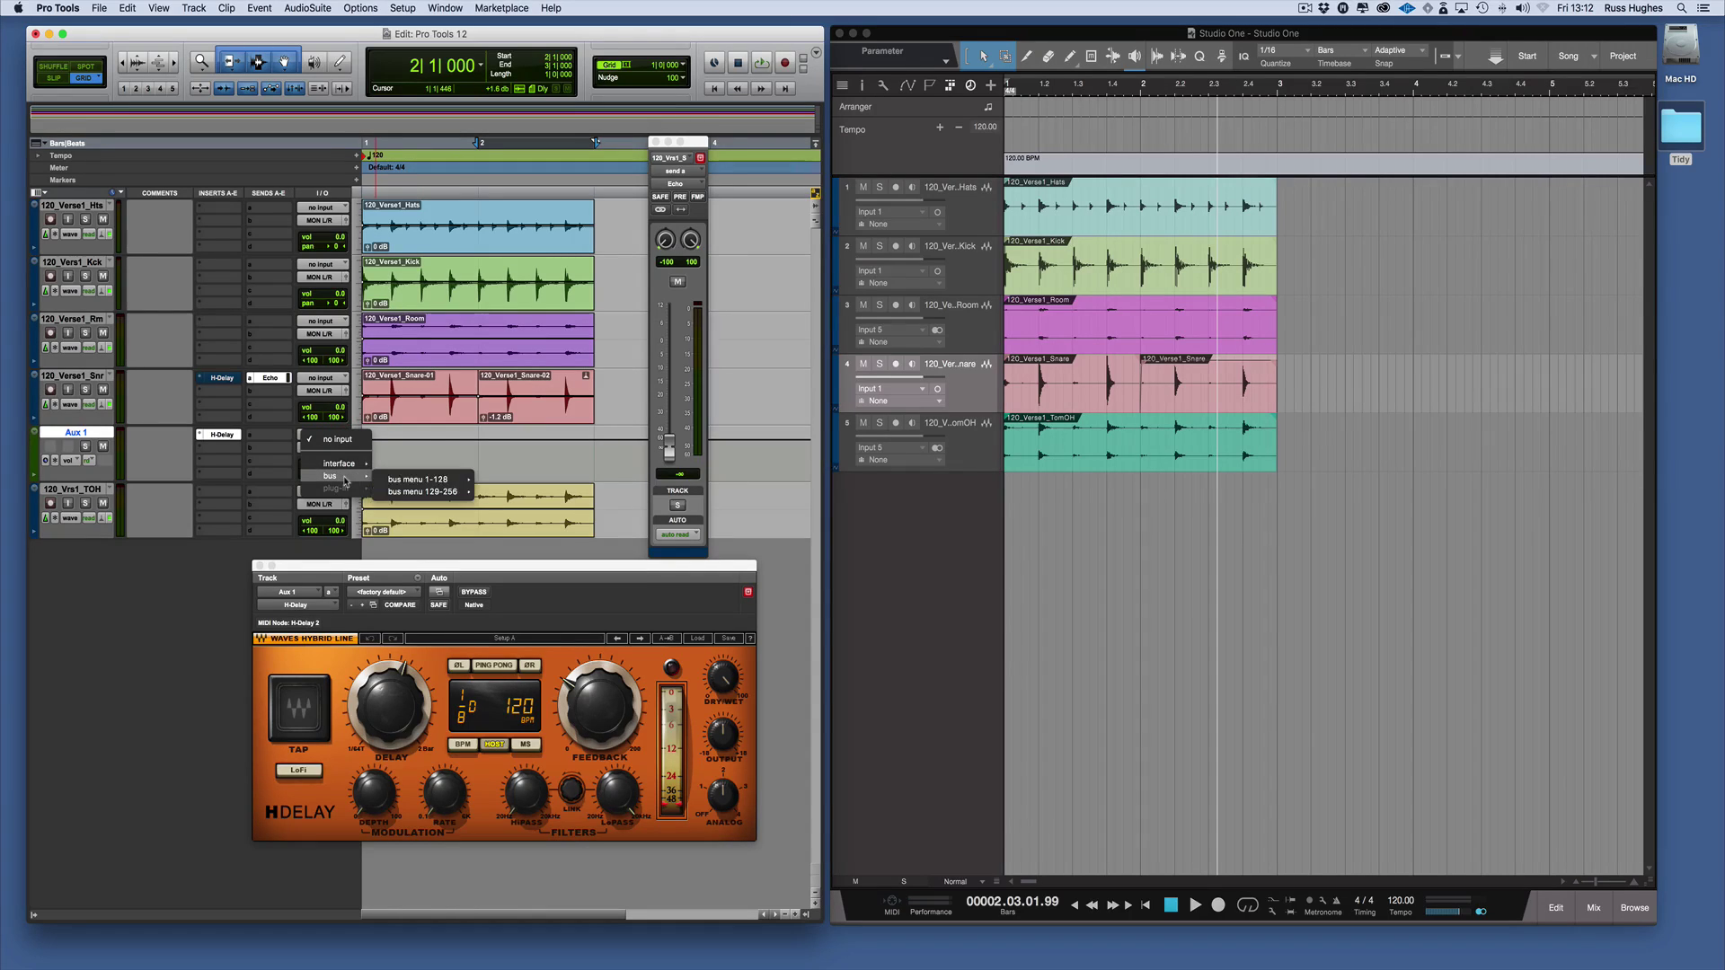
mouse_move(421, 480)
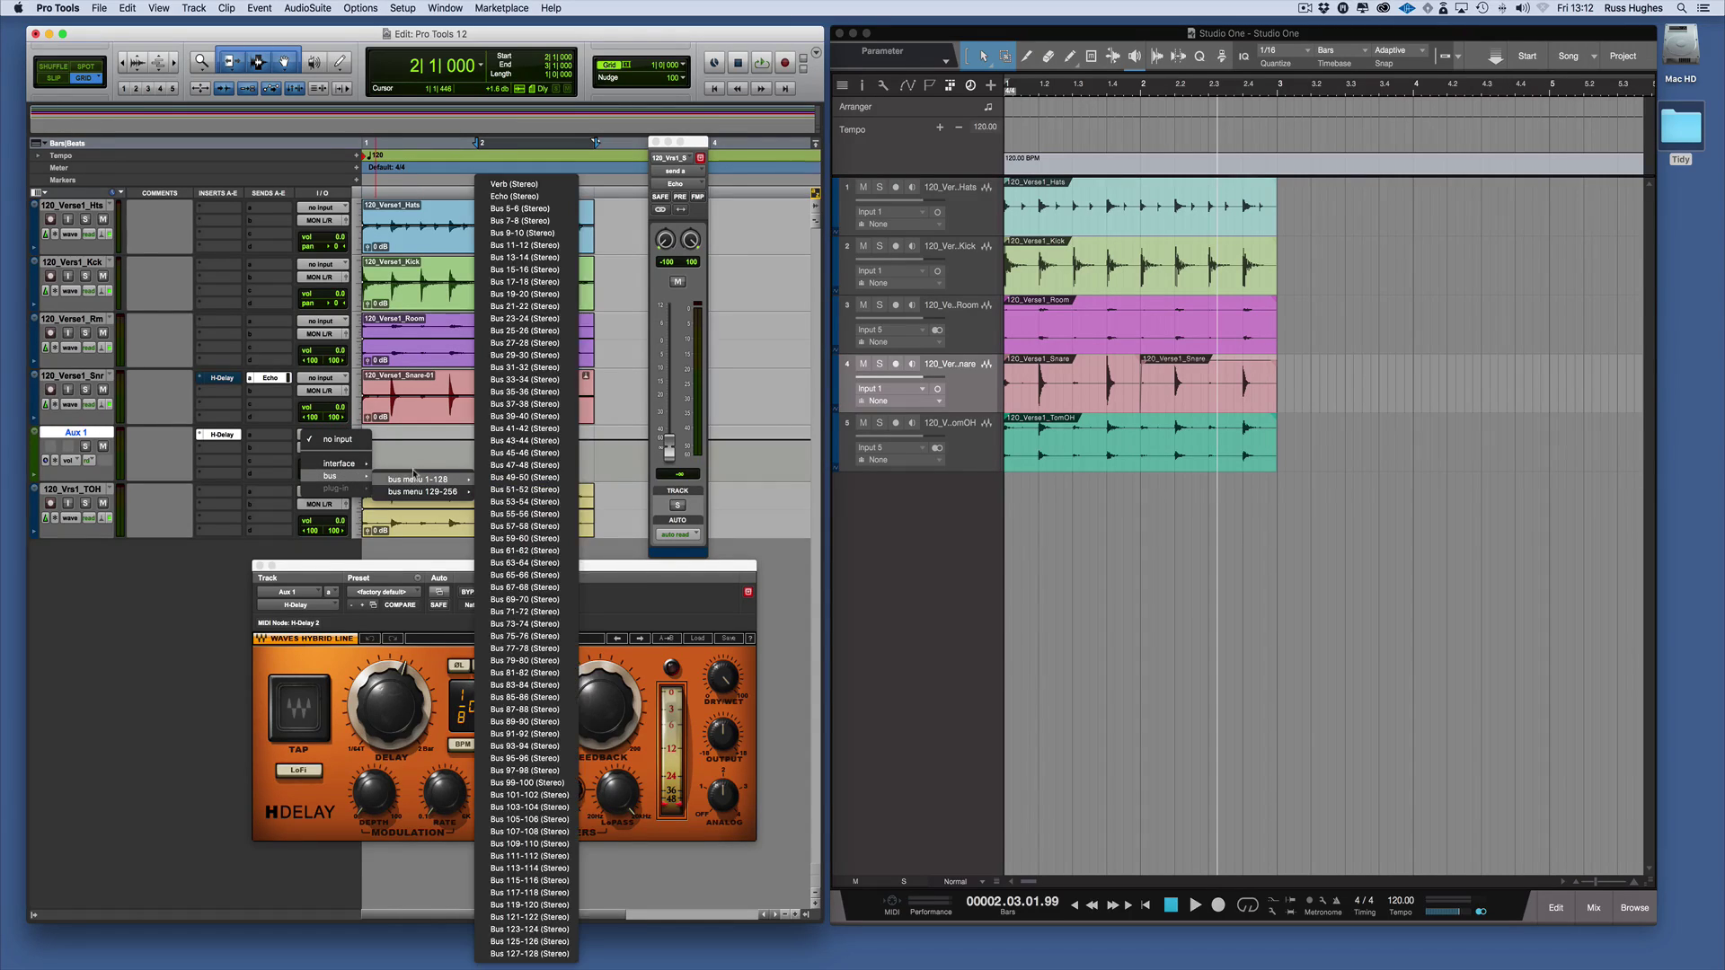
left_click(548, 199)
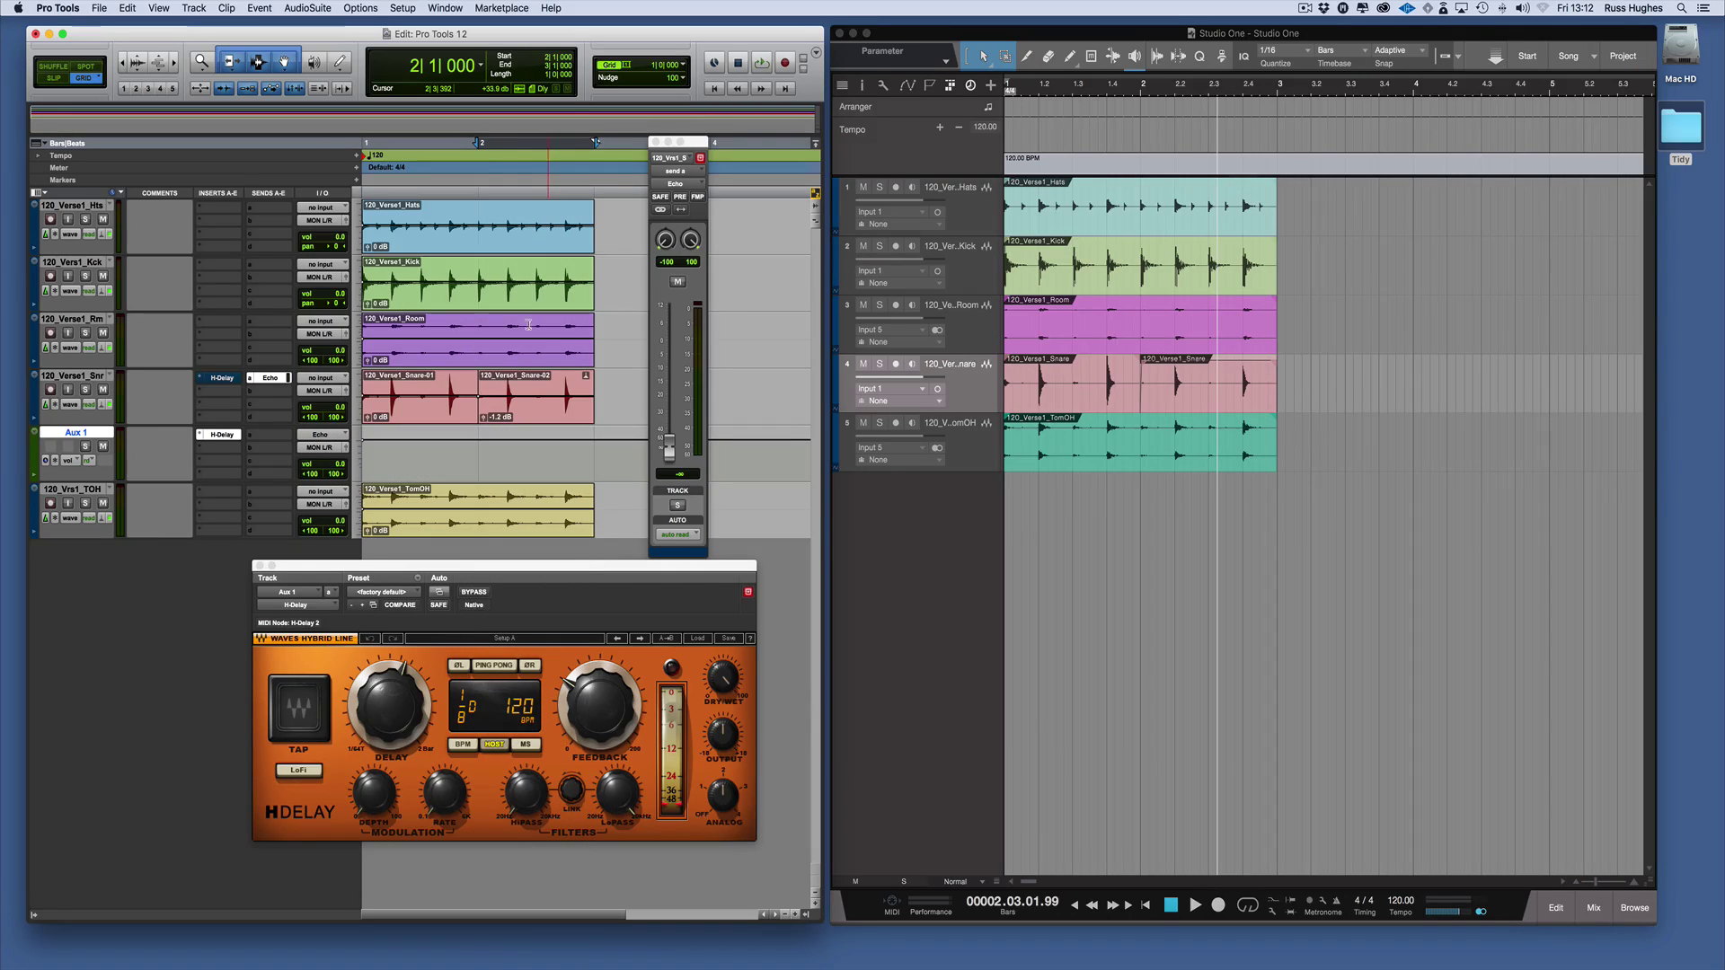
left_click(506, 413)
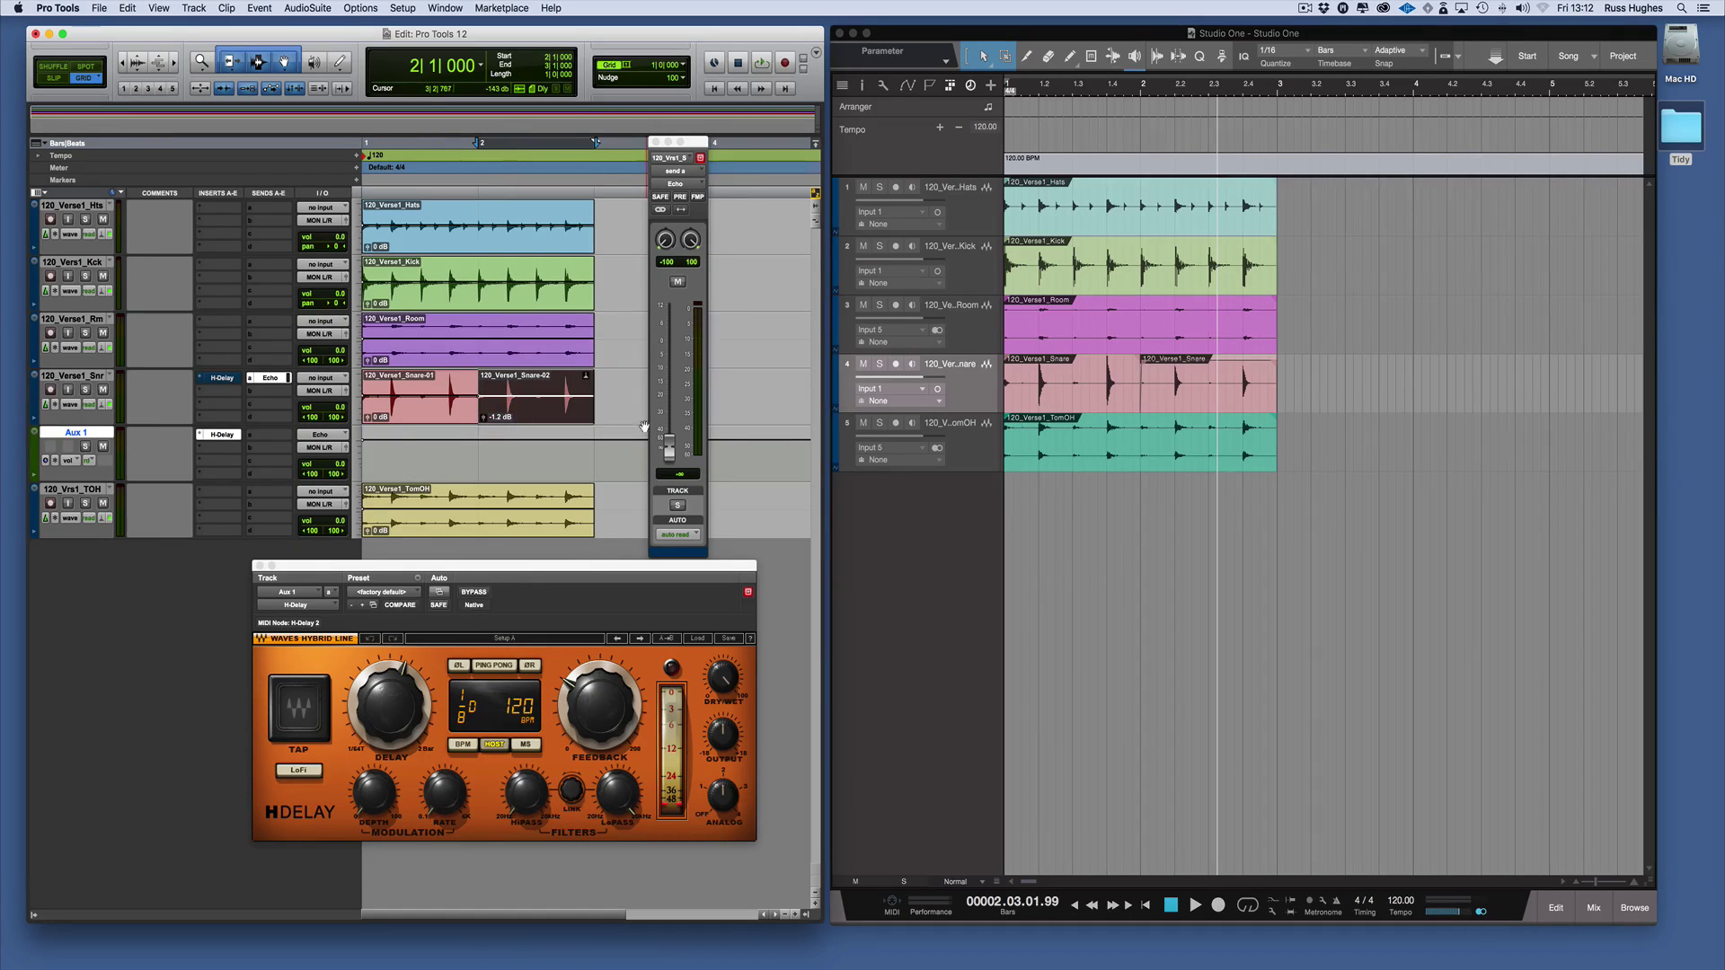
- During playback, raise the snare's Echo send to +6.0 dB, then stop
key("space")
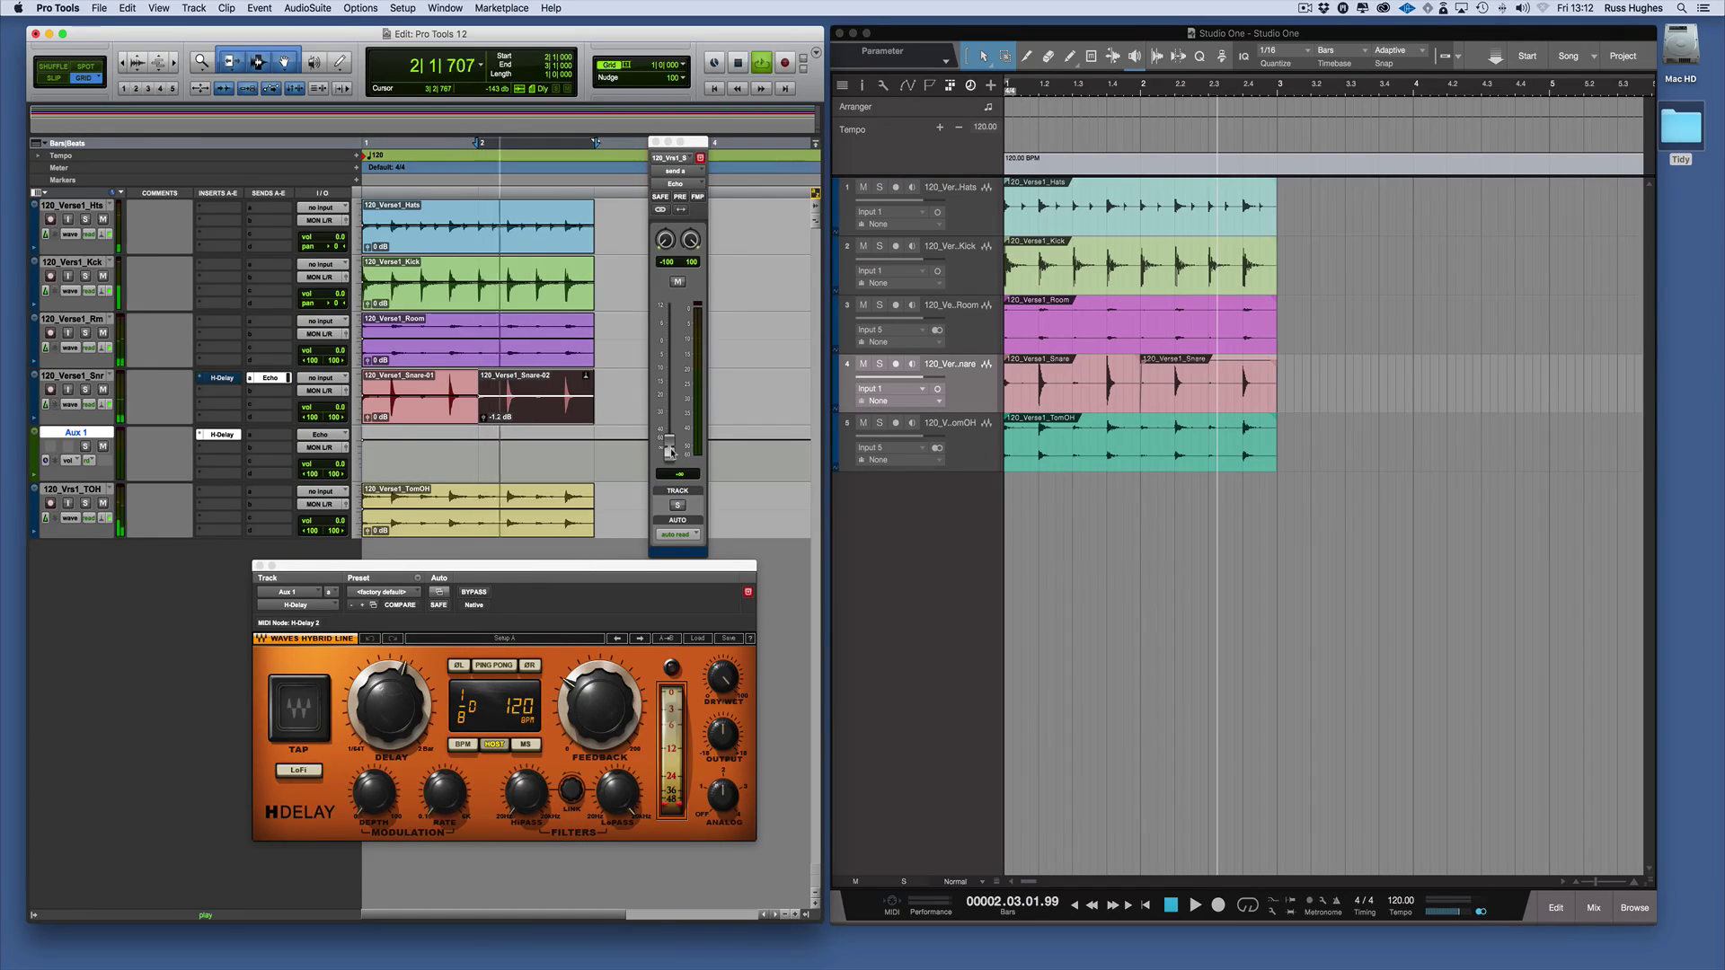
left_click_drag(671, 452, 667, 351)
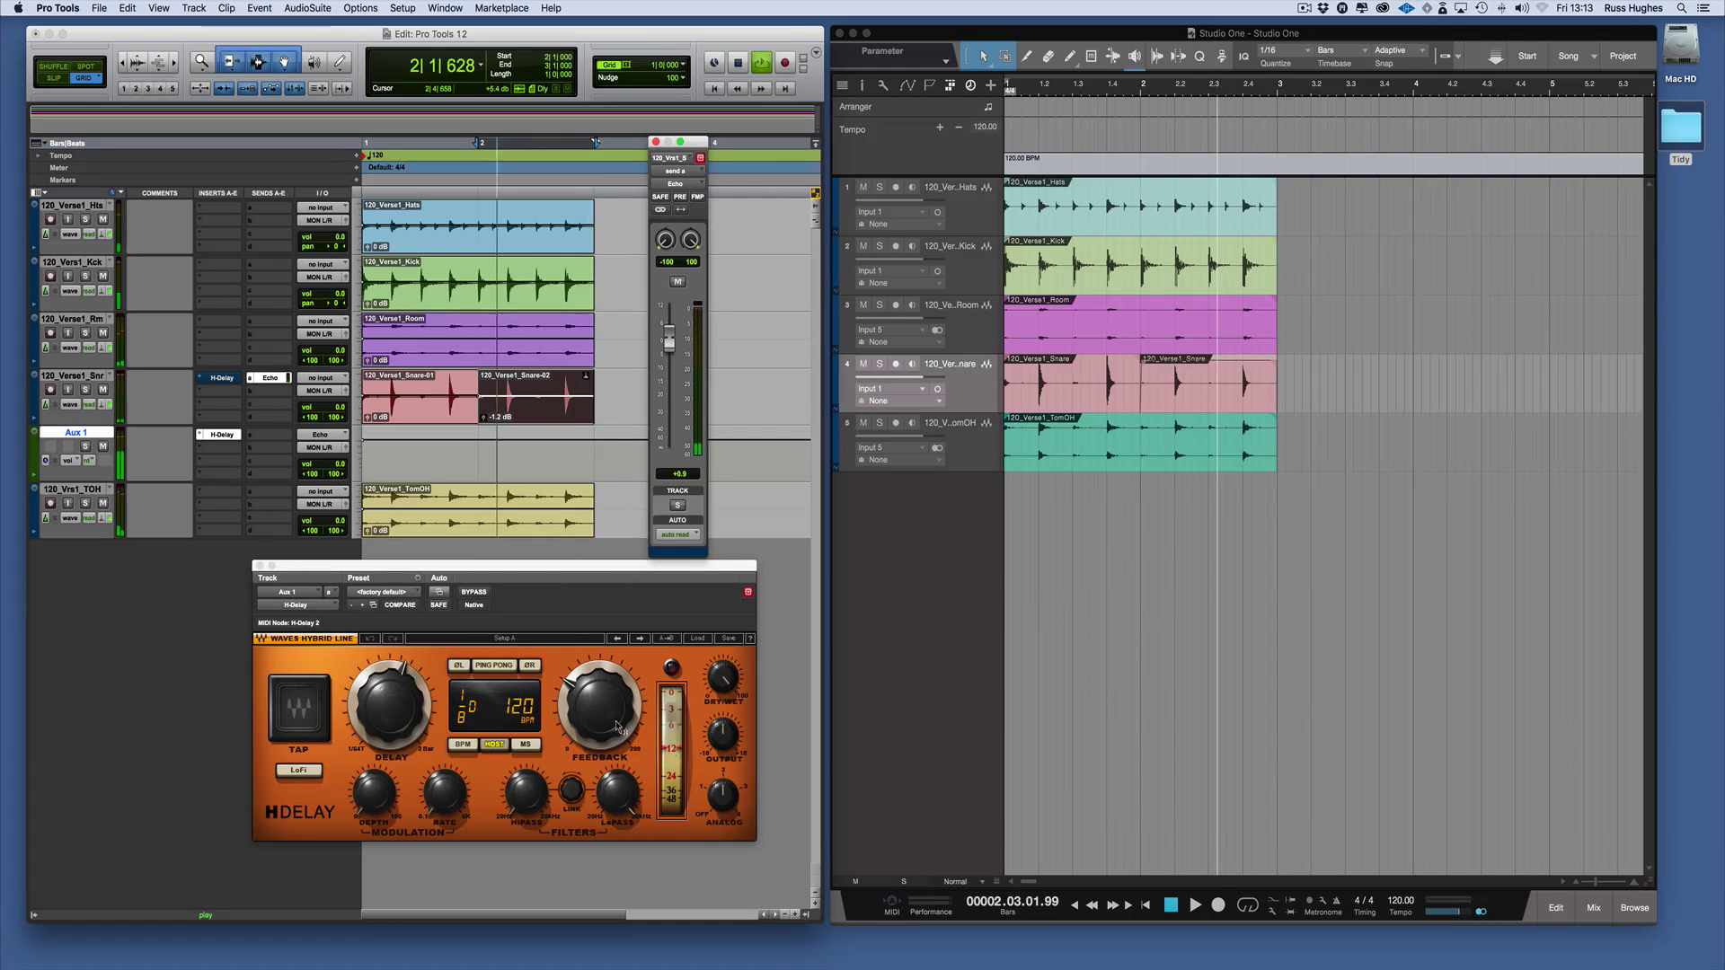
key("space")
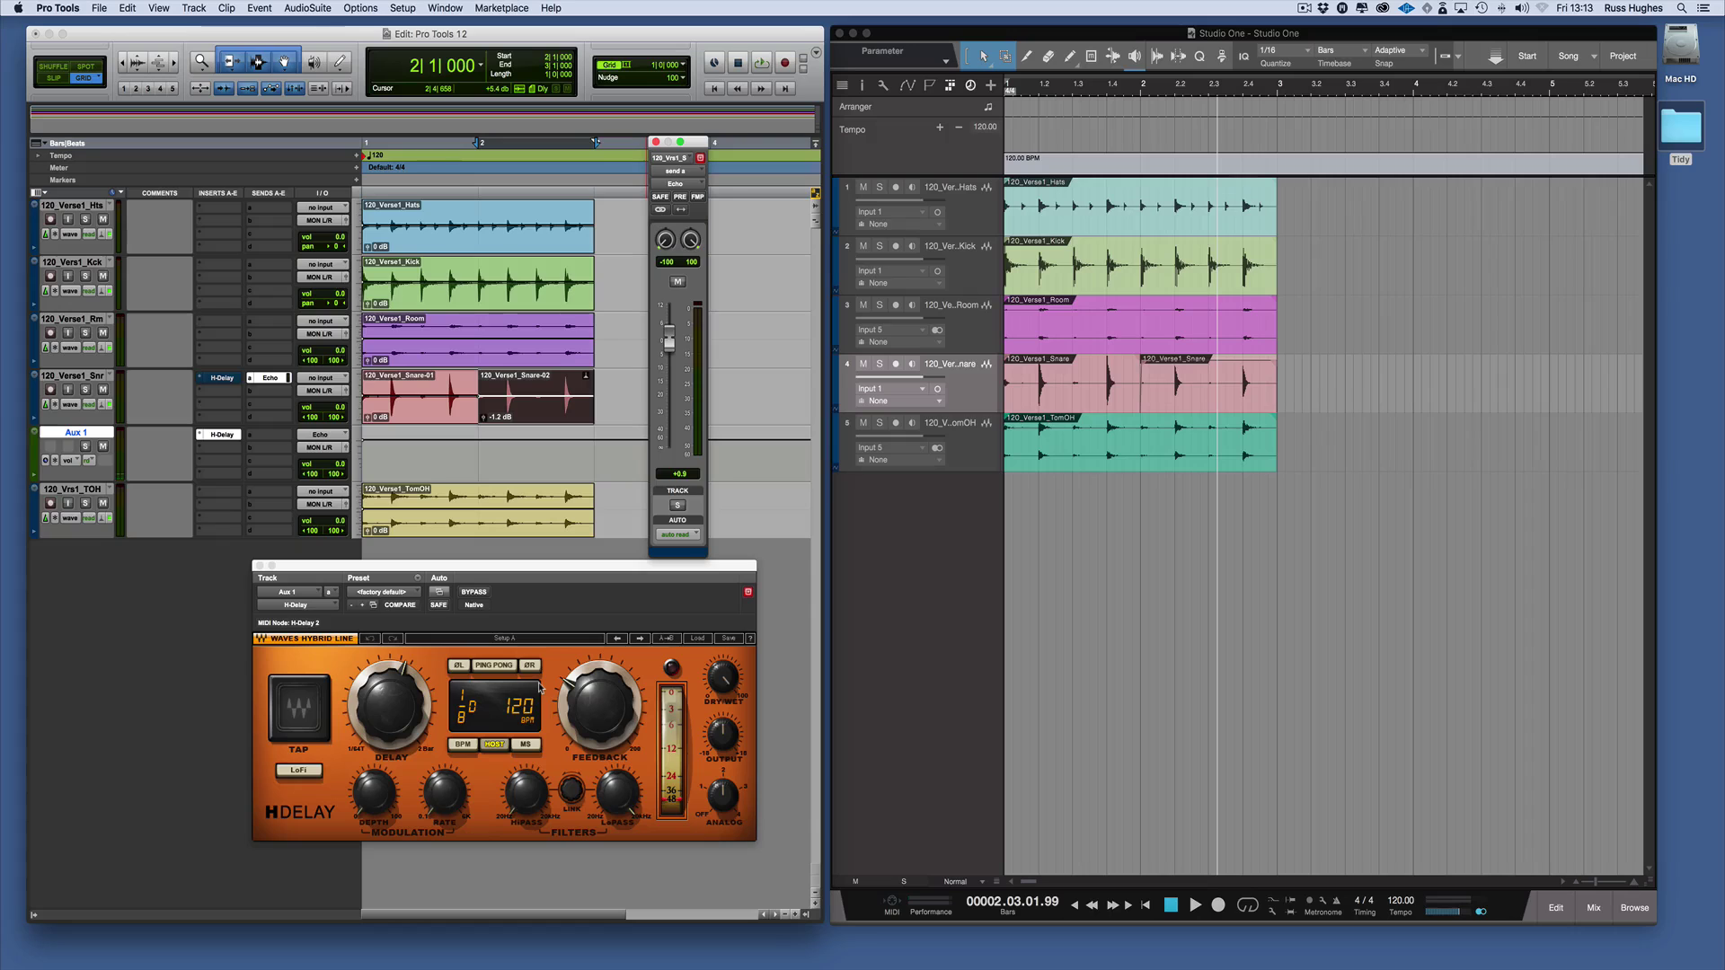
- Switch to Studio One and show the mixer console with all five tracks visible
left_click(967, 397)
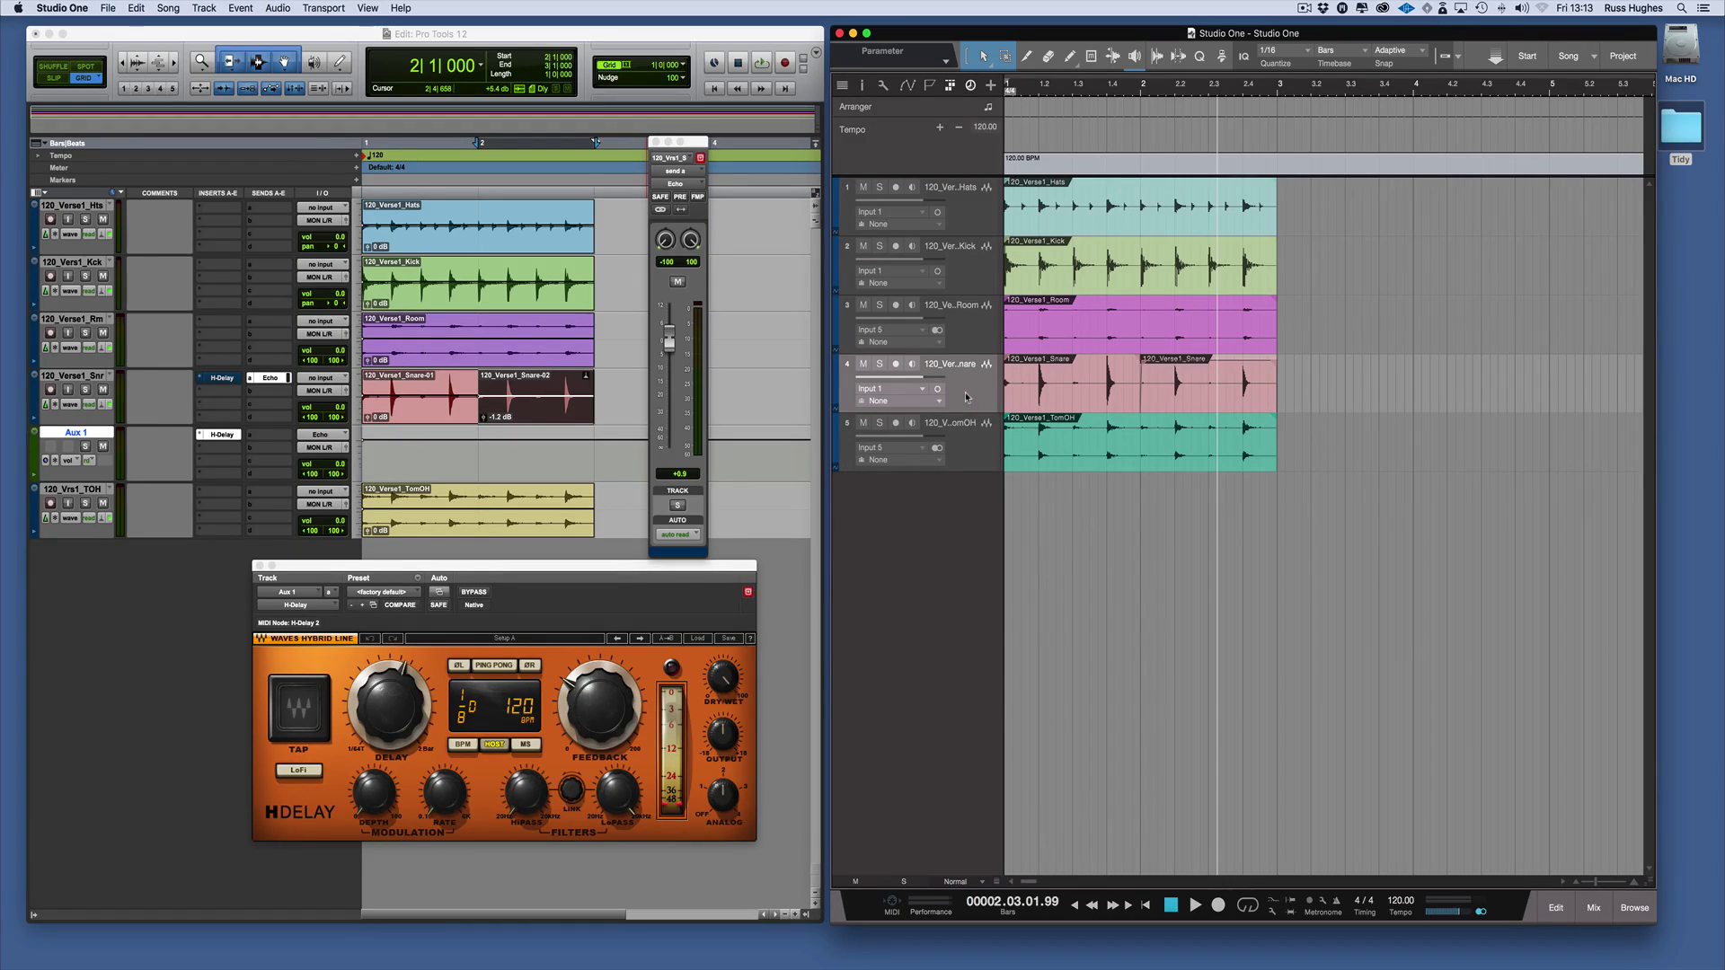
key("F3")
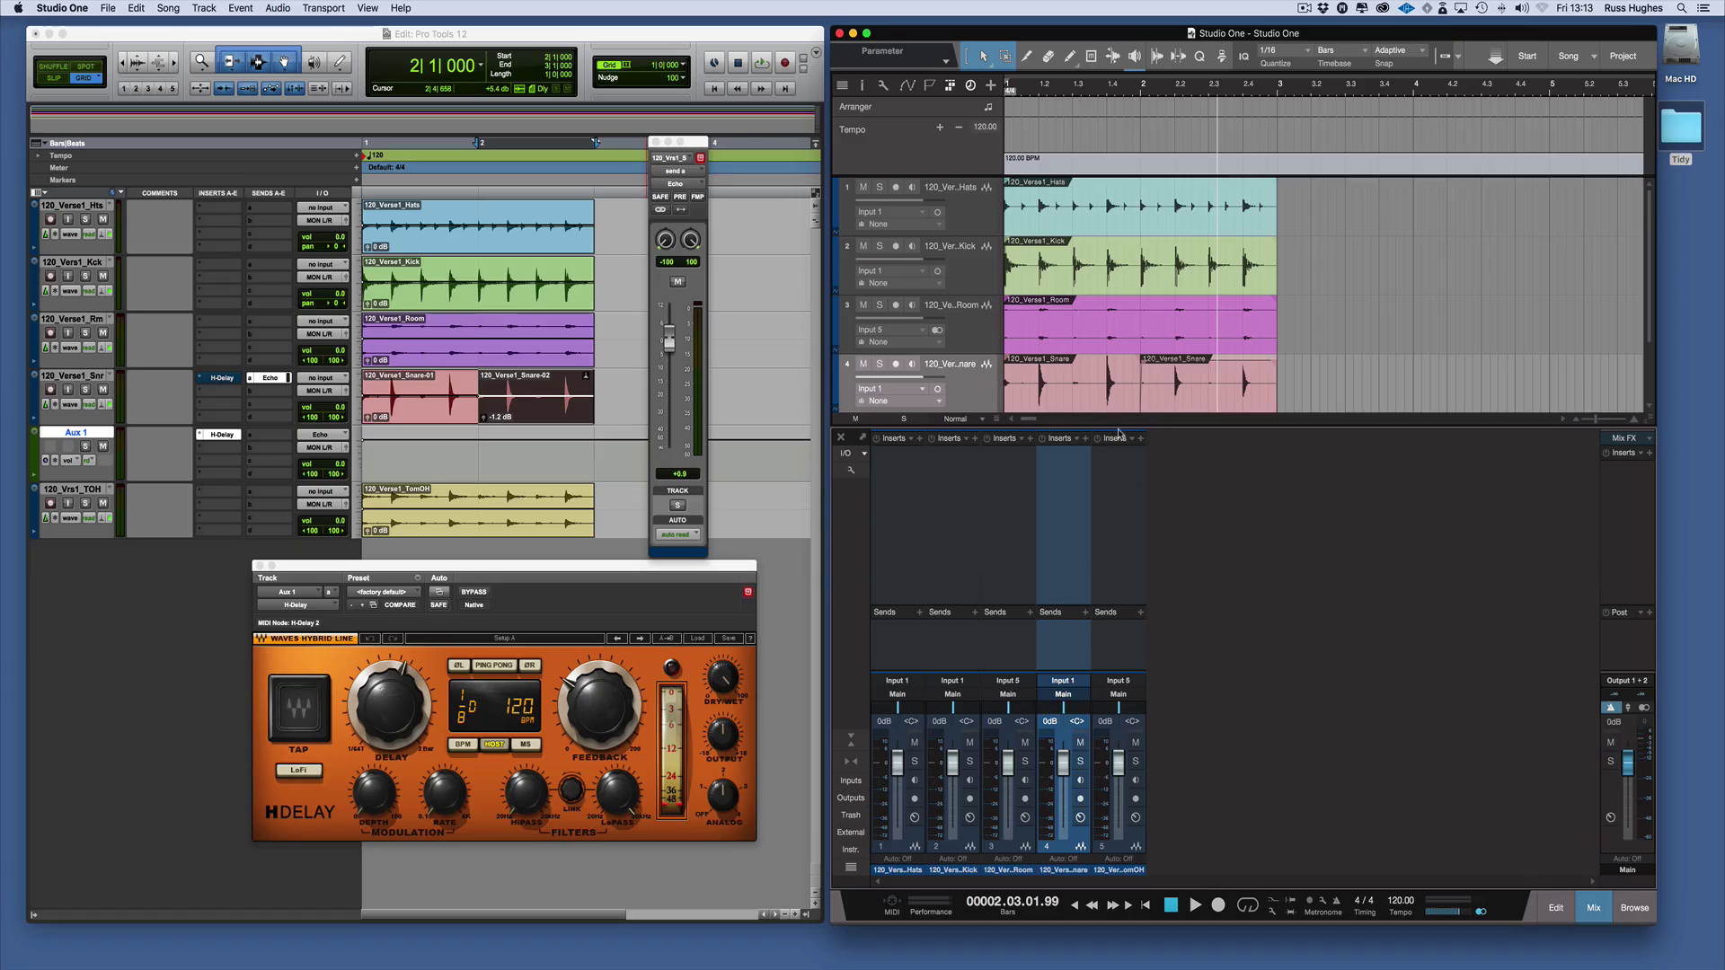
left_click_drag(1115, 431, 1115, 482)
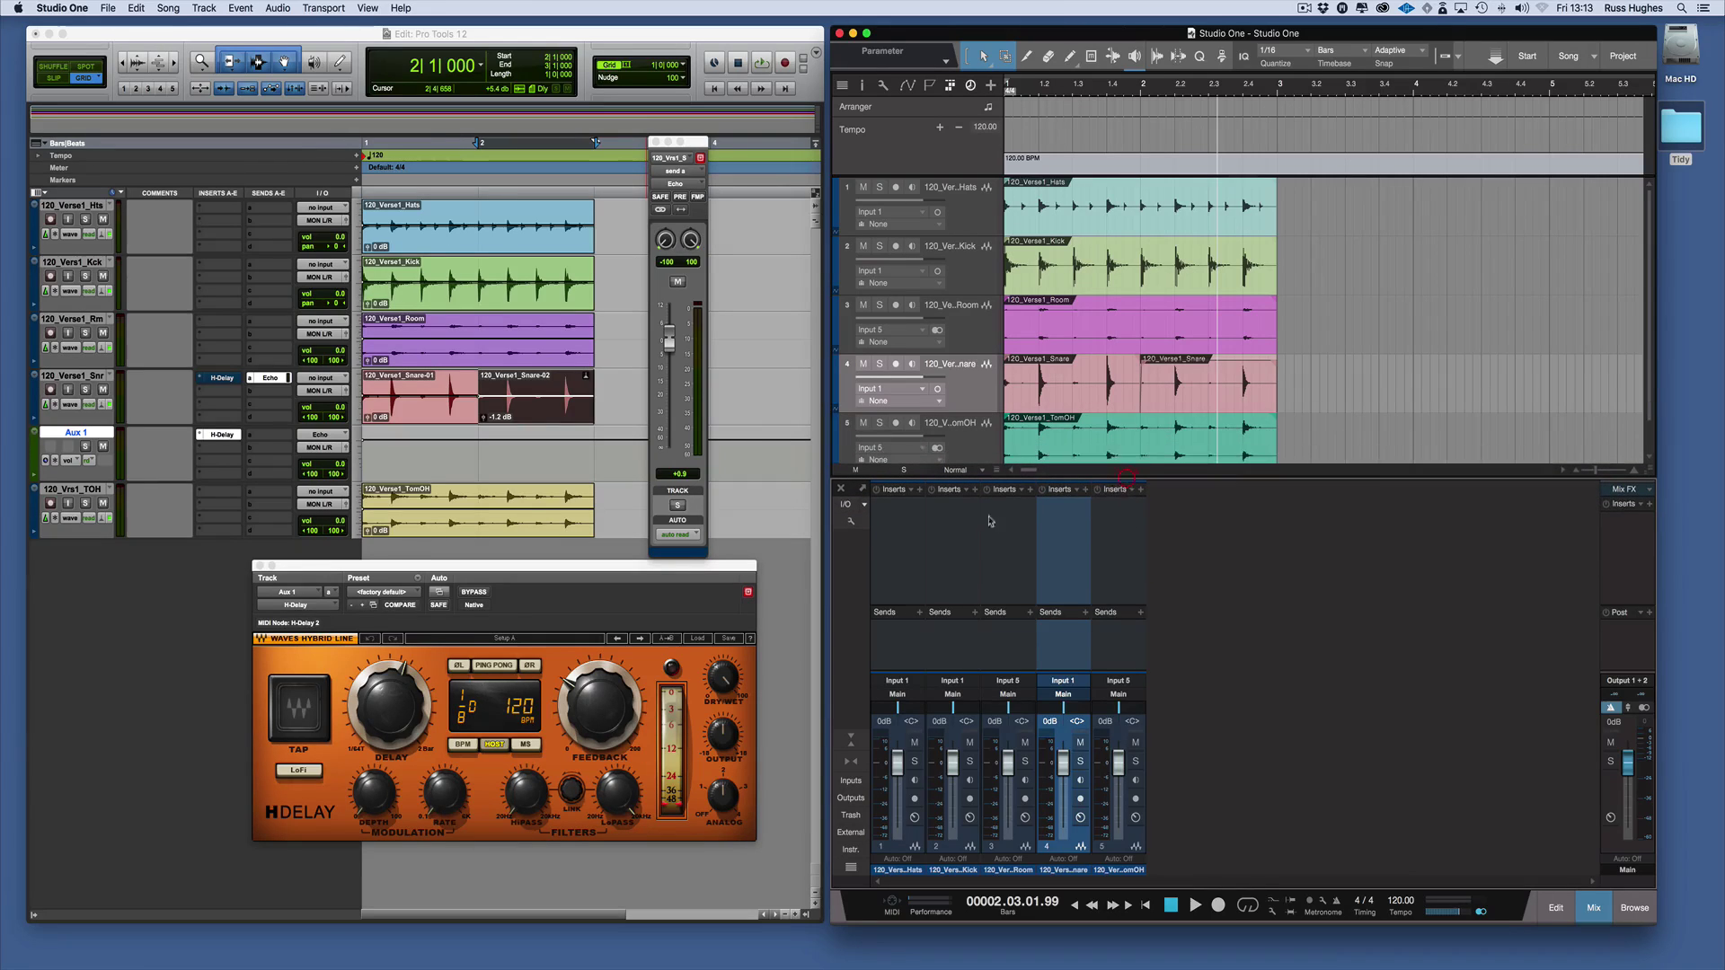
left_click(1636, 907)
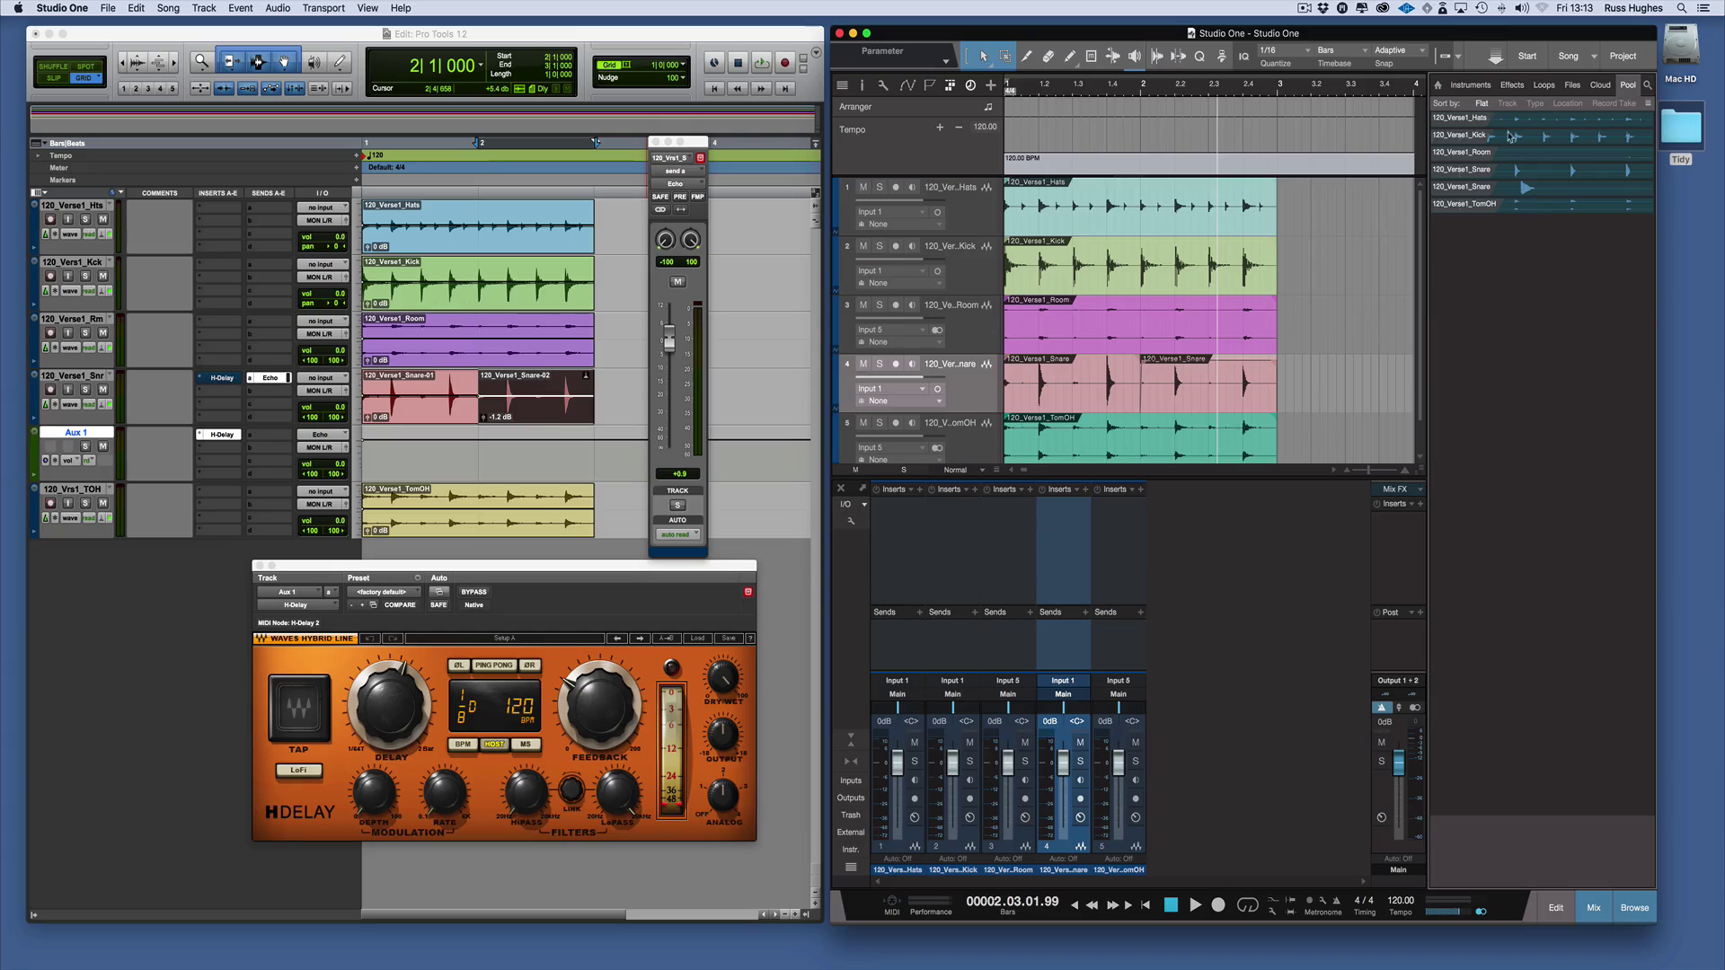
- Drag H-Delay Mono/Stereo from the Effects browser onto the snare channel's Inserts
left_click(1513, 86)
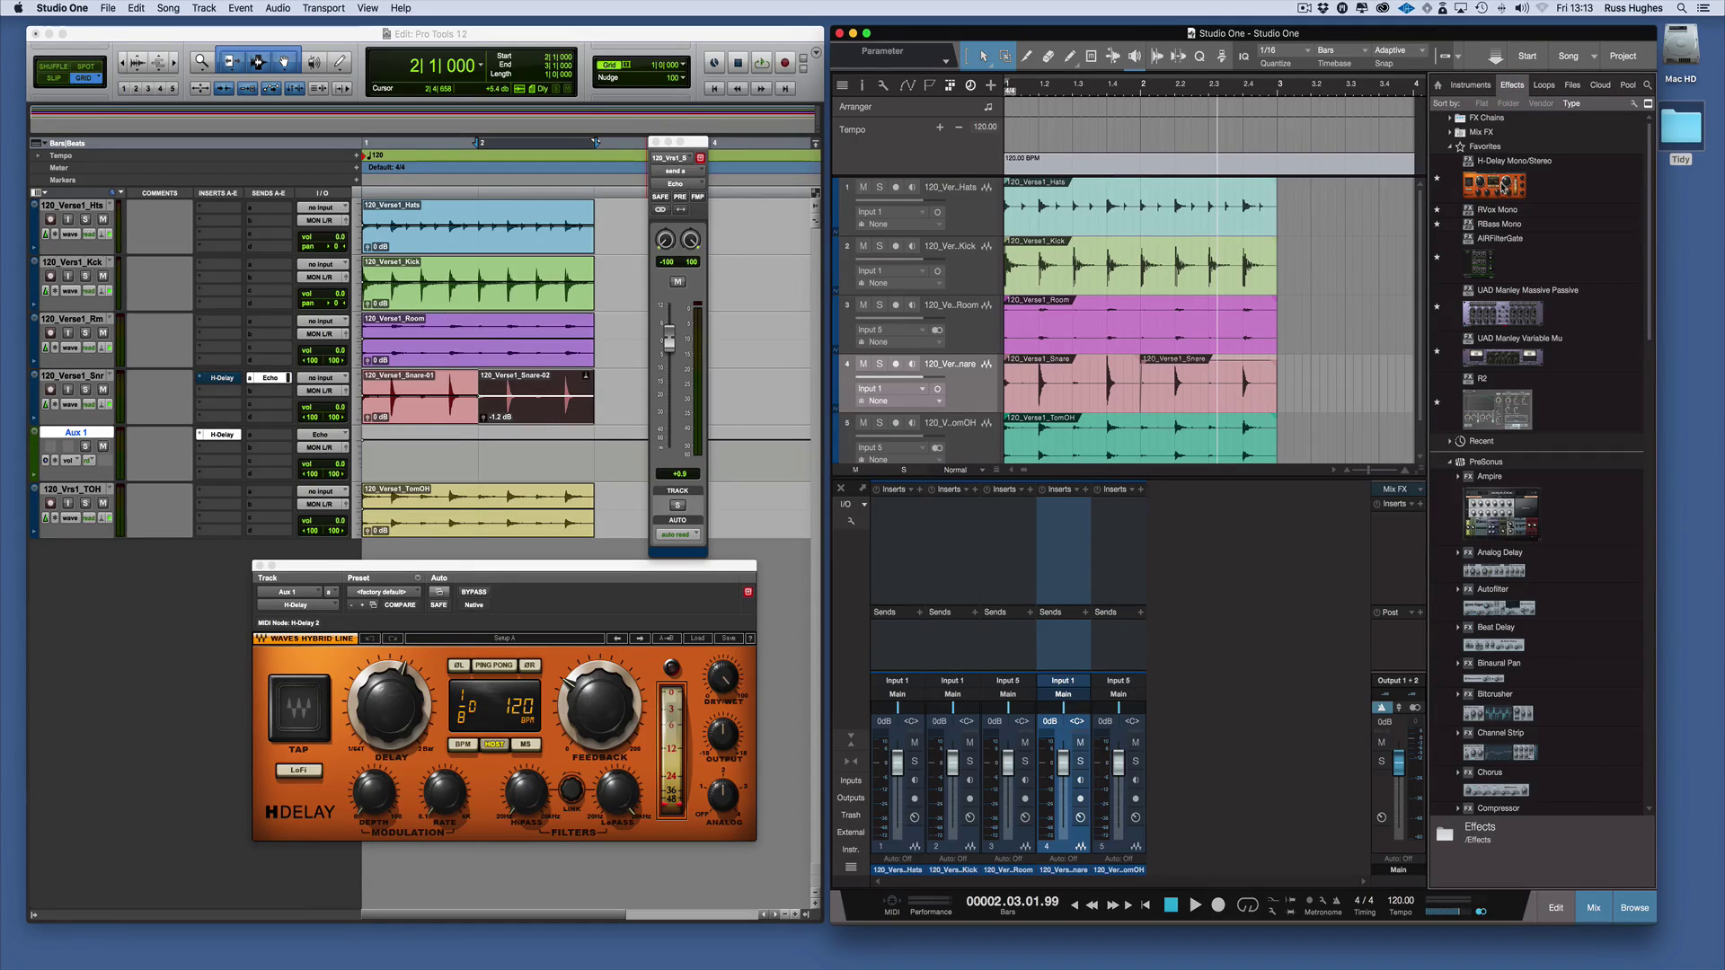
left_click_drag(1502, 186, 1069, 541)
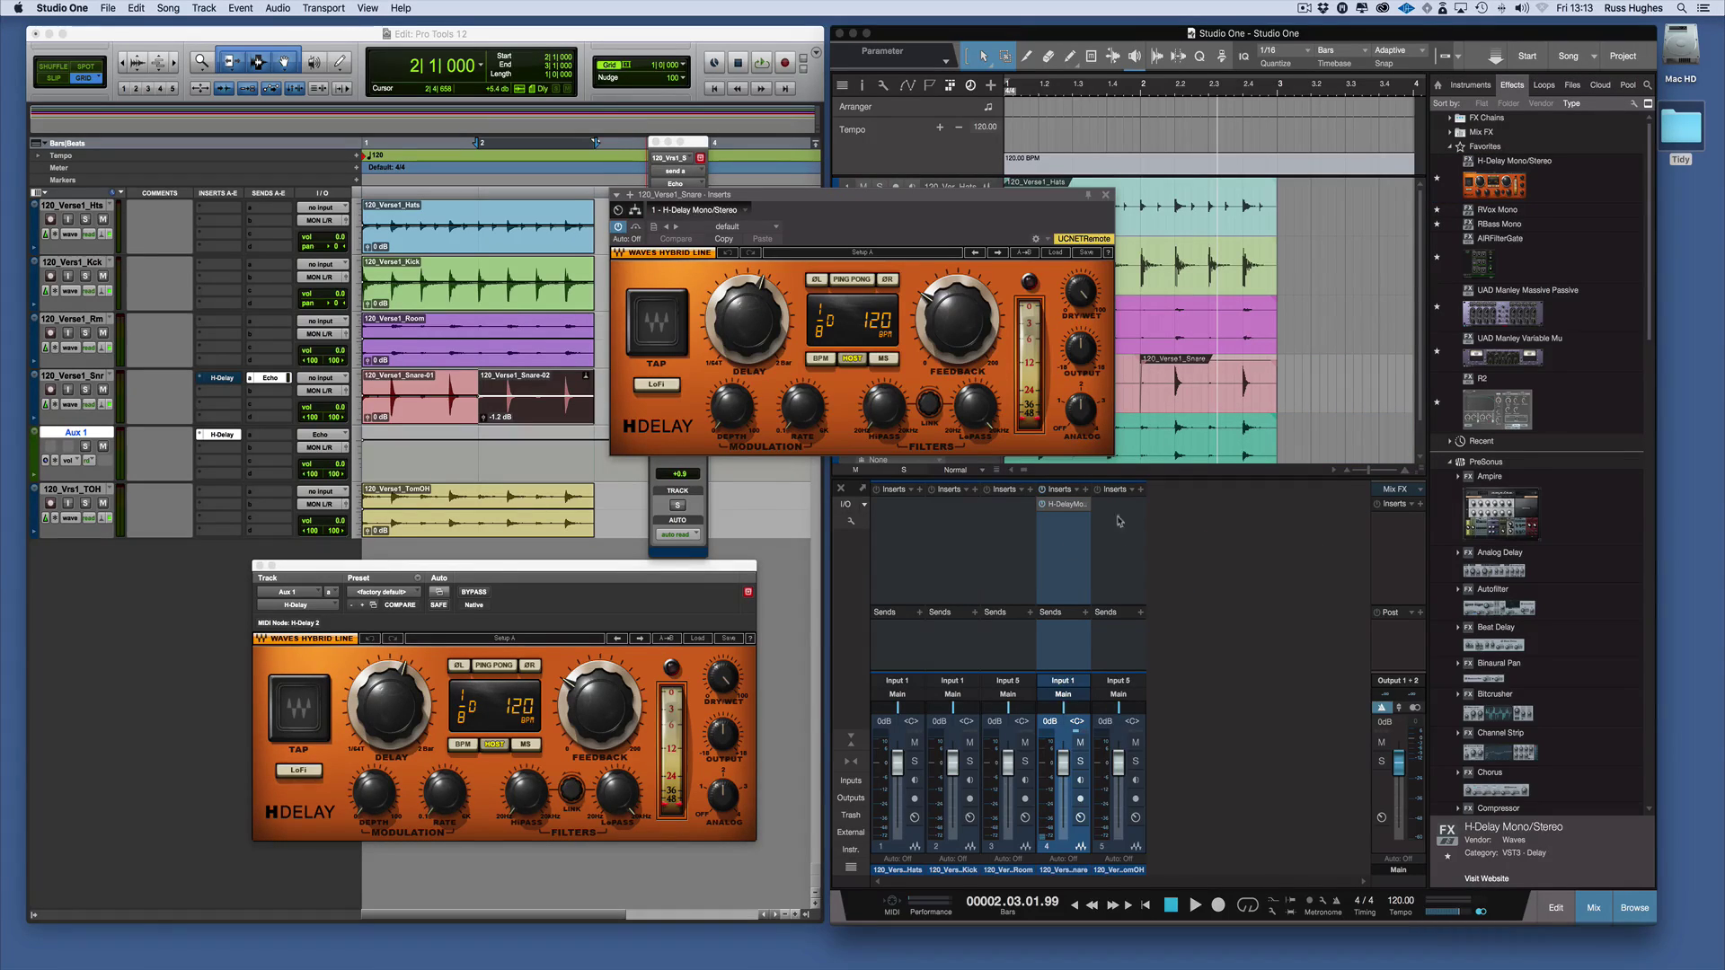
left_click(1106, 196)
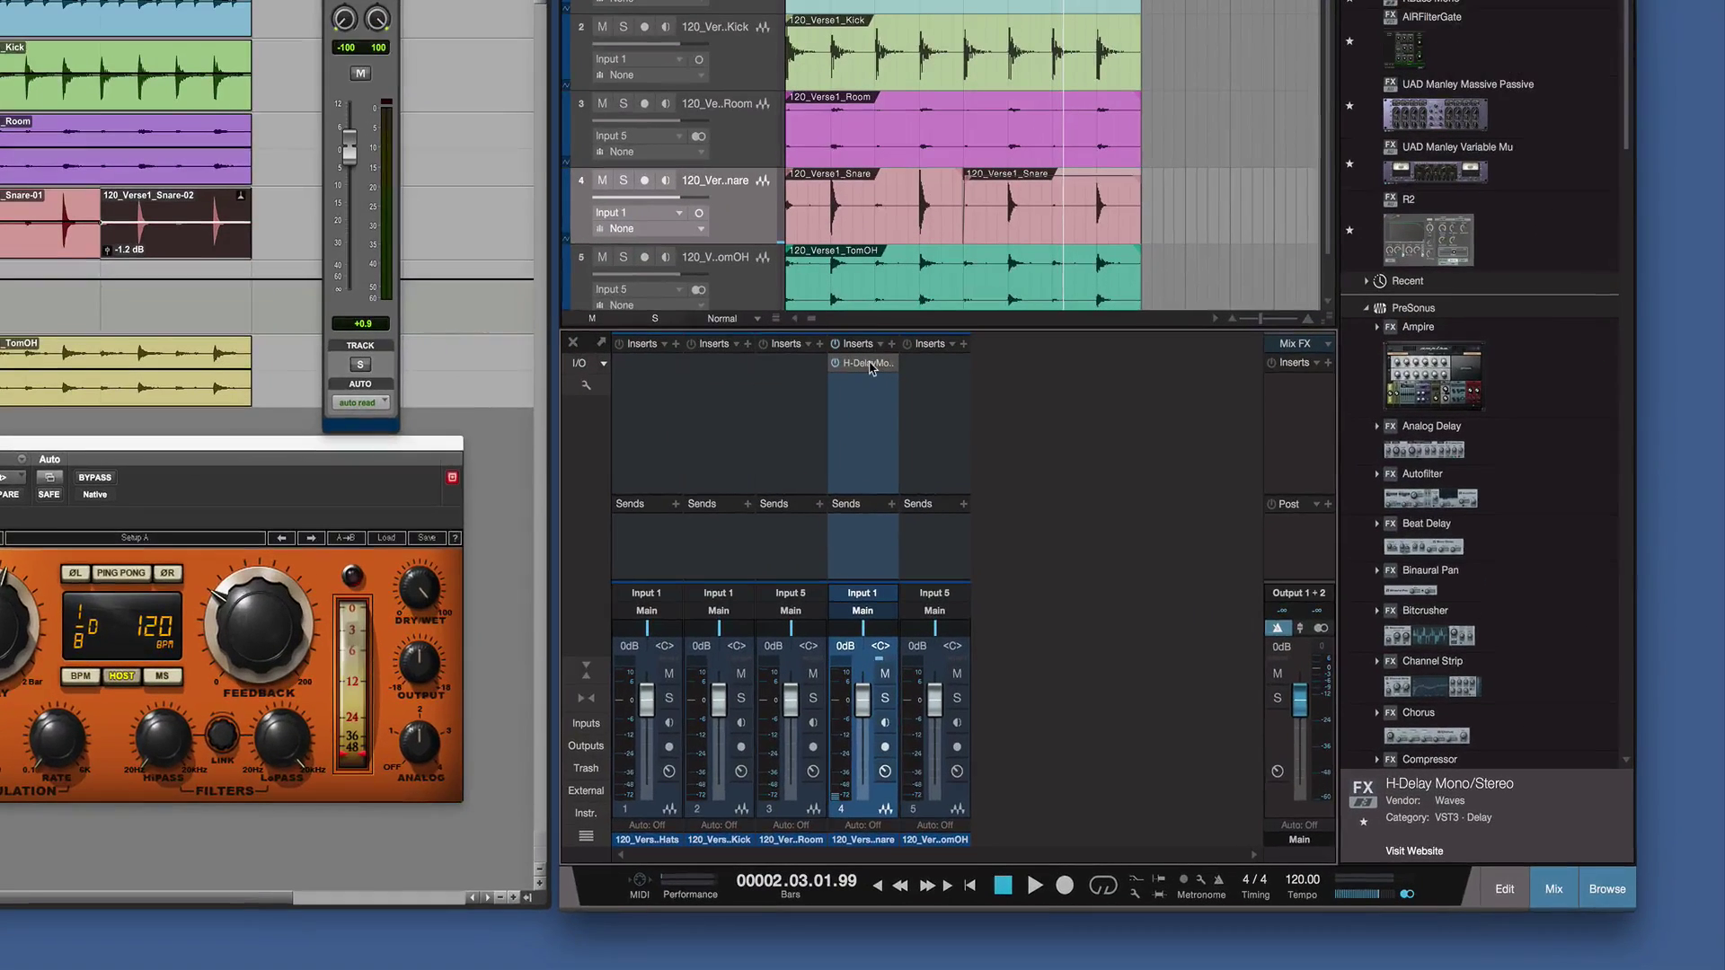
- Drag the snare's H-Delay into its Sends to create an H-Delay FX channel
left_click_drag(1069, 506, 1068, 634)
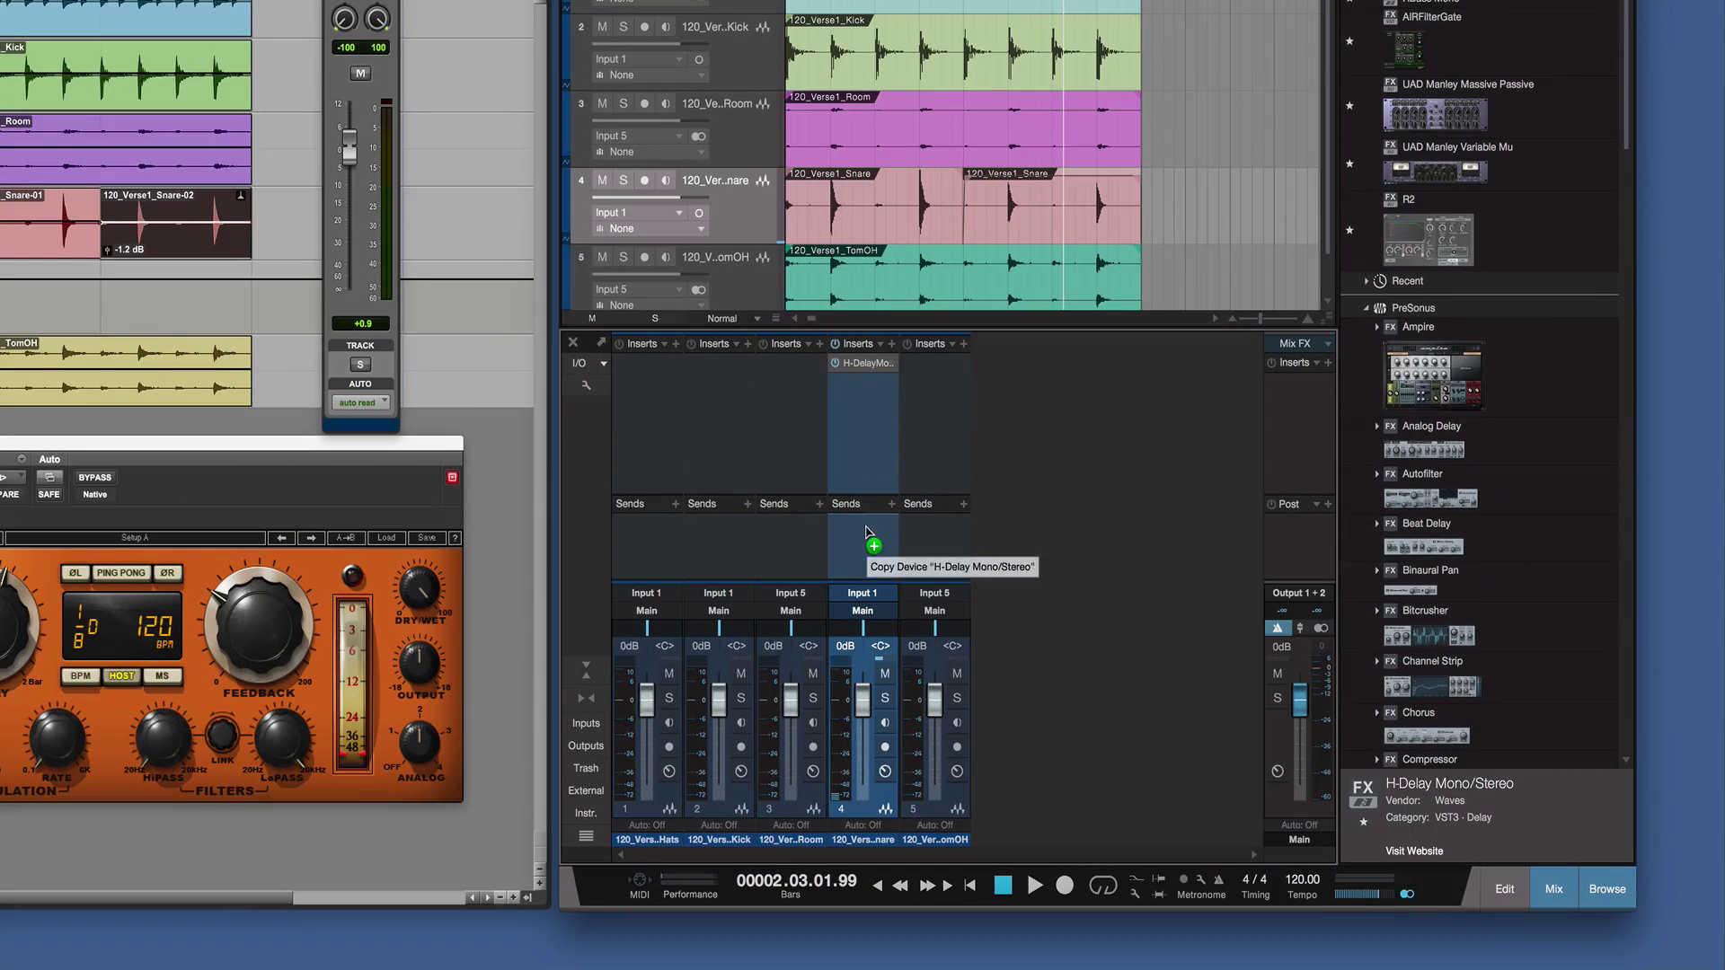
left_click_drag(867, 531, 868, 532)
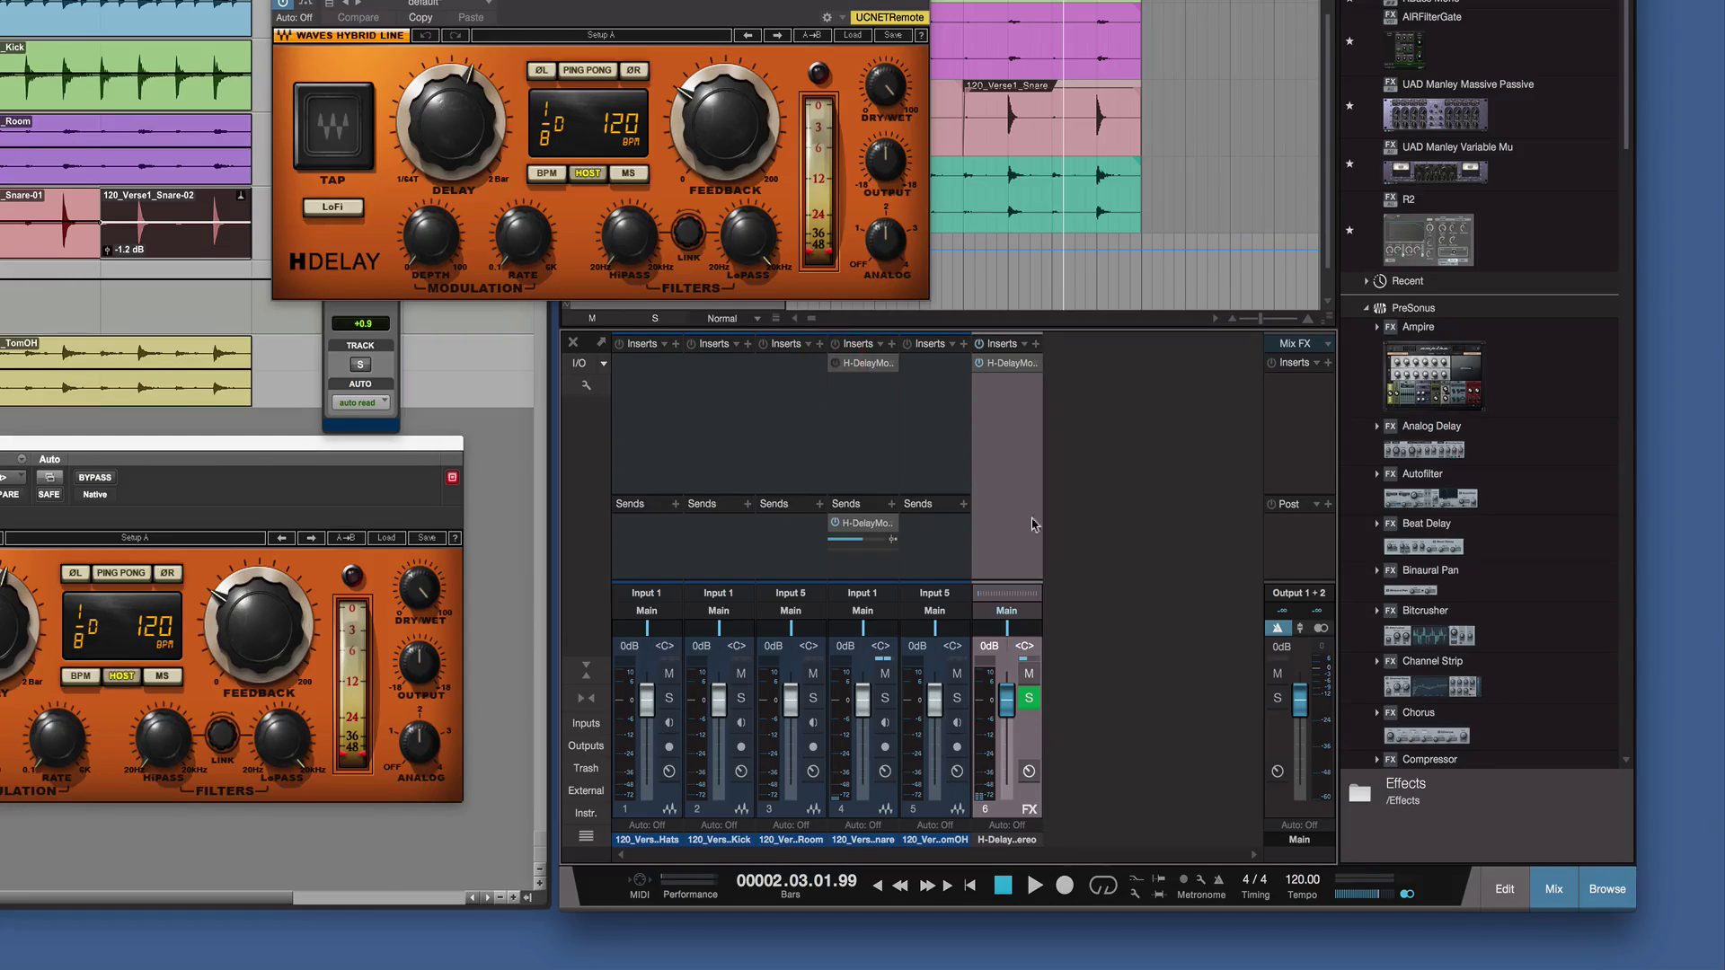
key("ctrl+w")
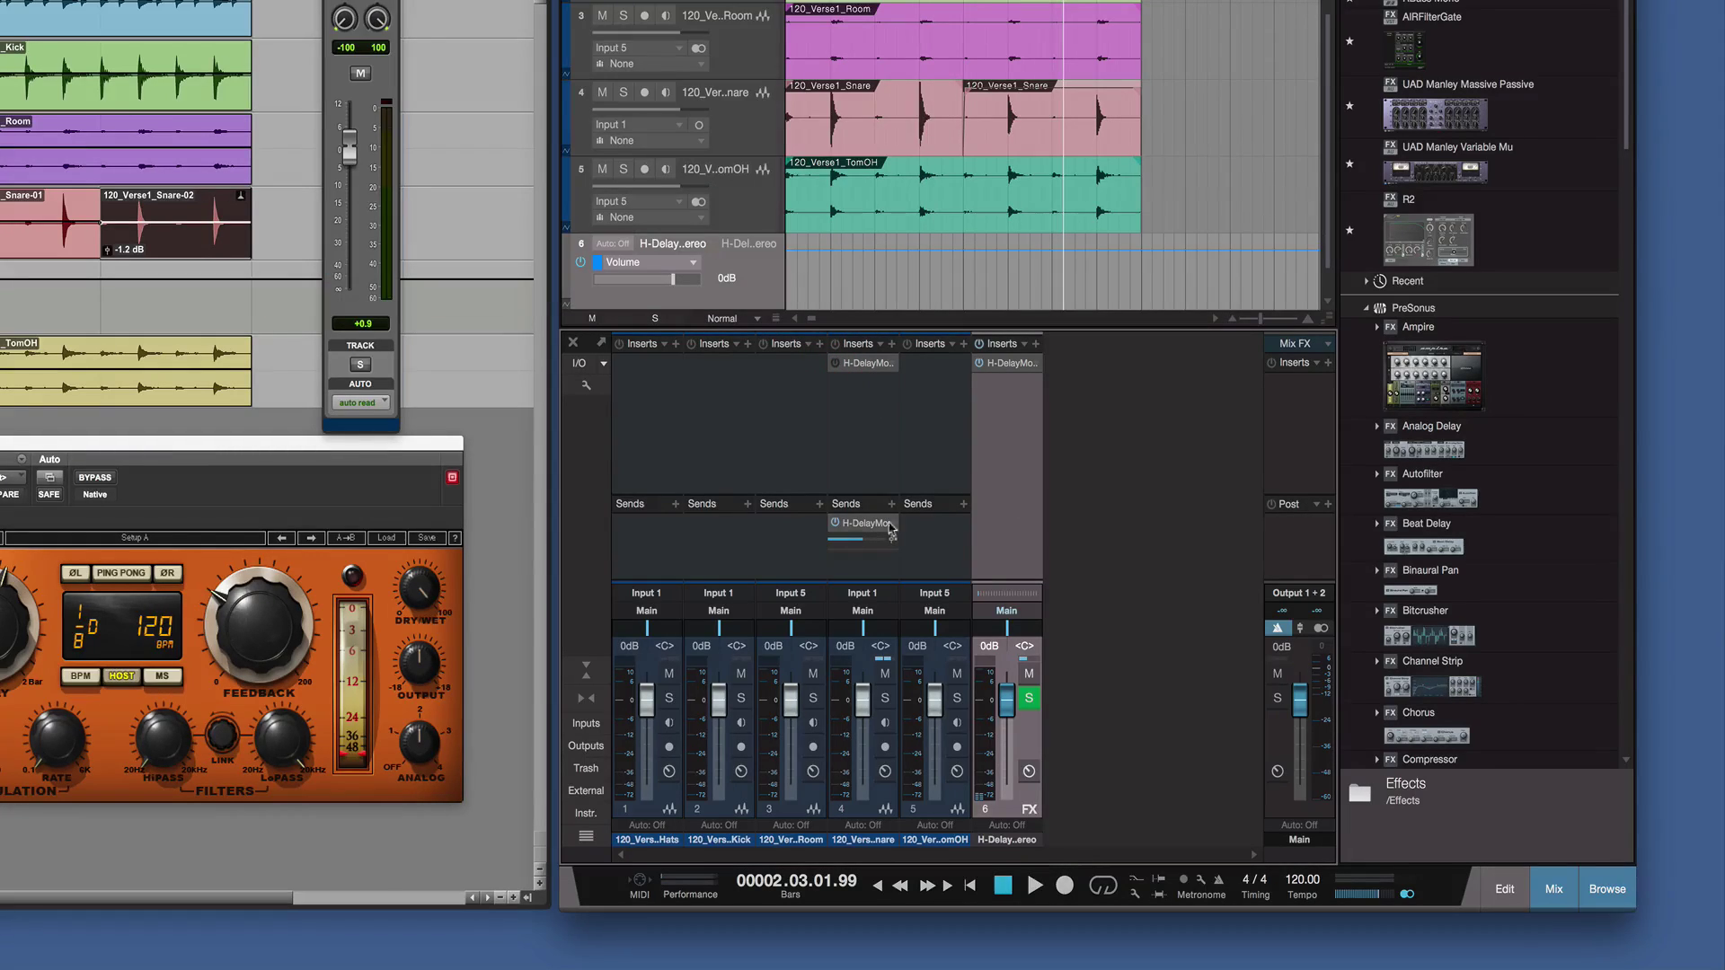
- Play the song from the start to audition the send delay, then stop
left_click(1027, 154)
key("Home")
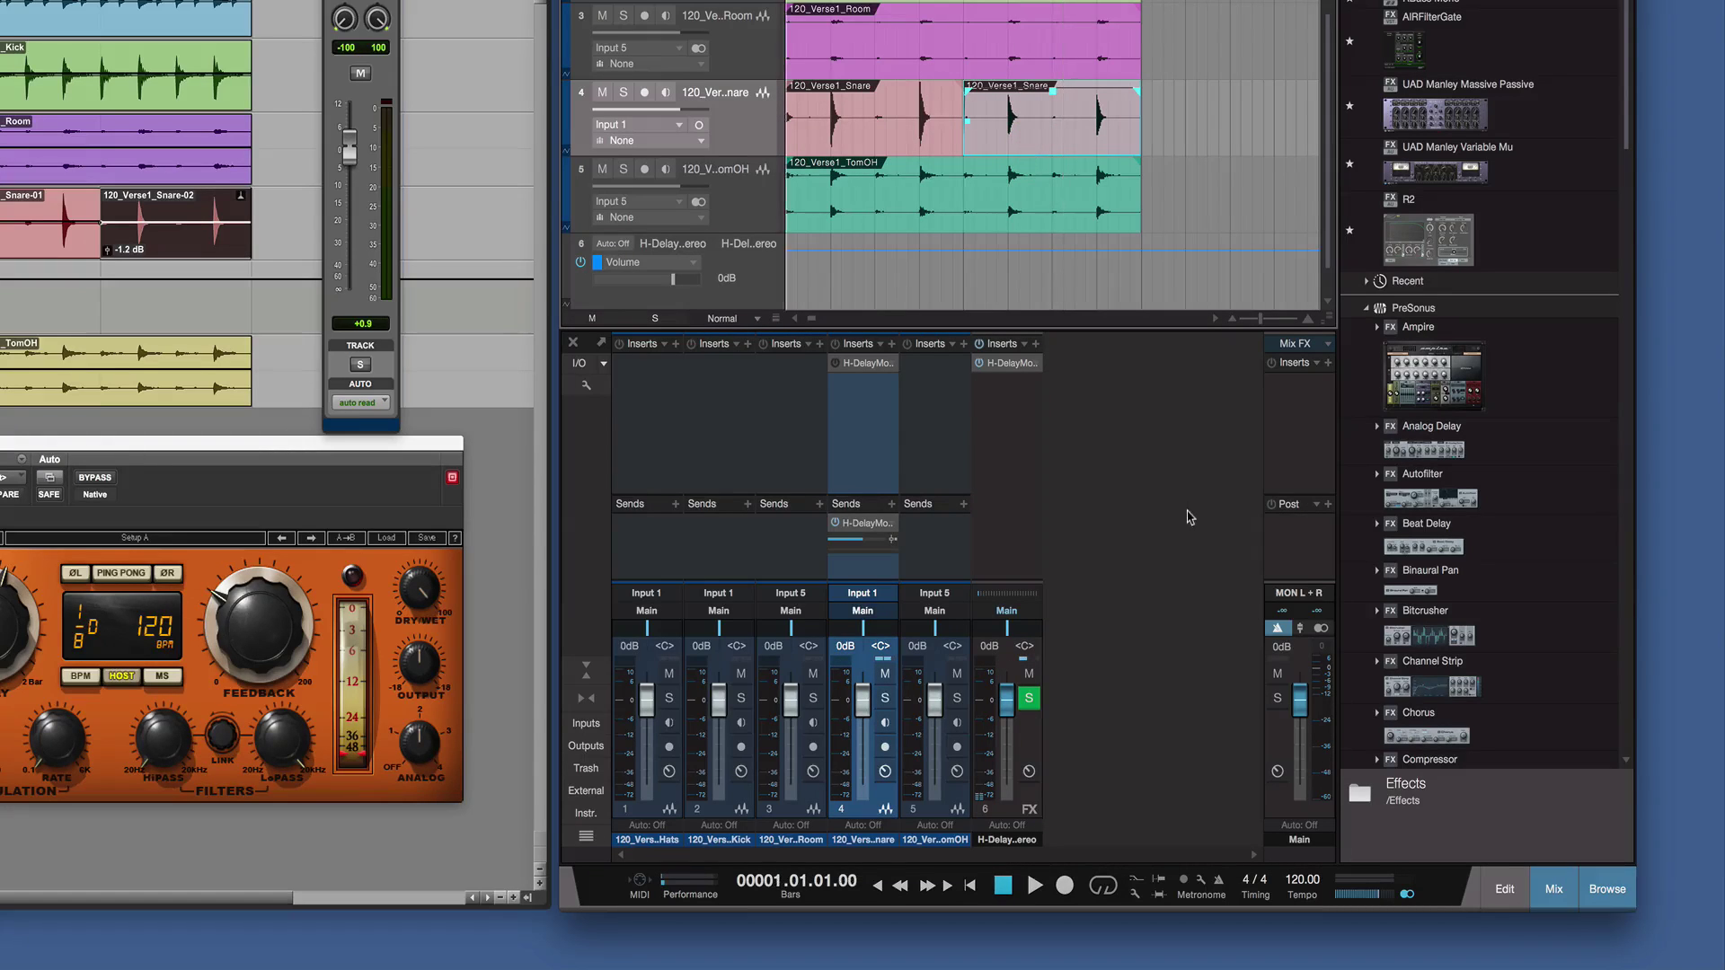
key("space")
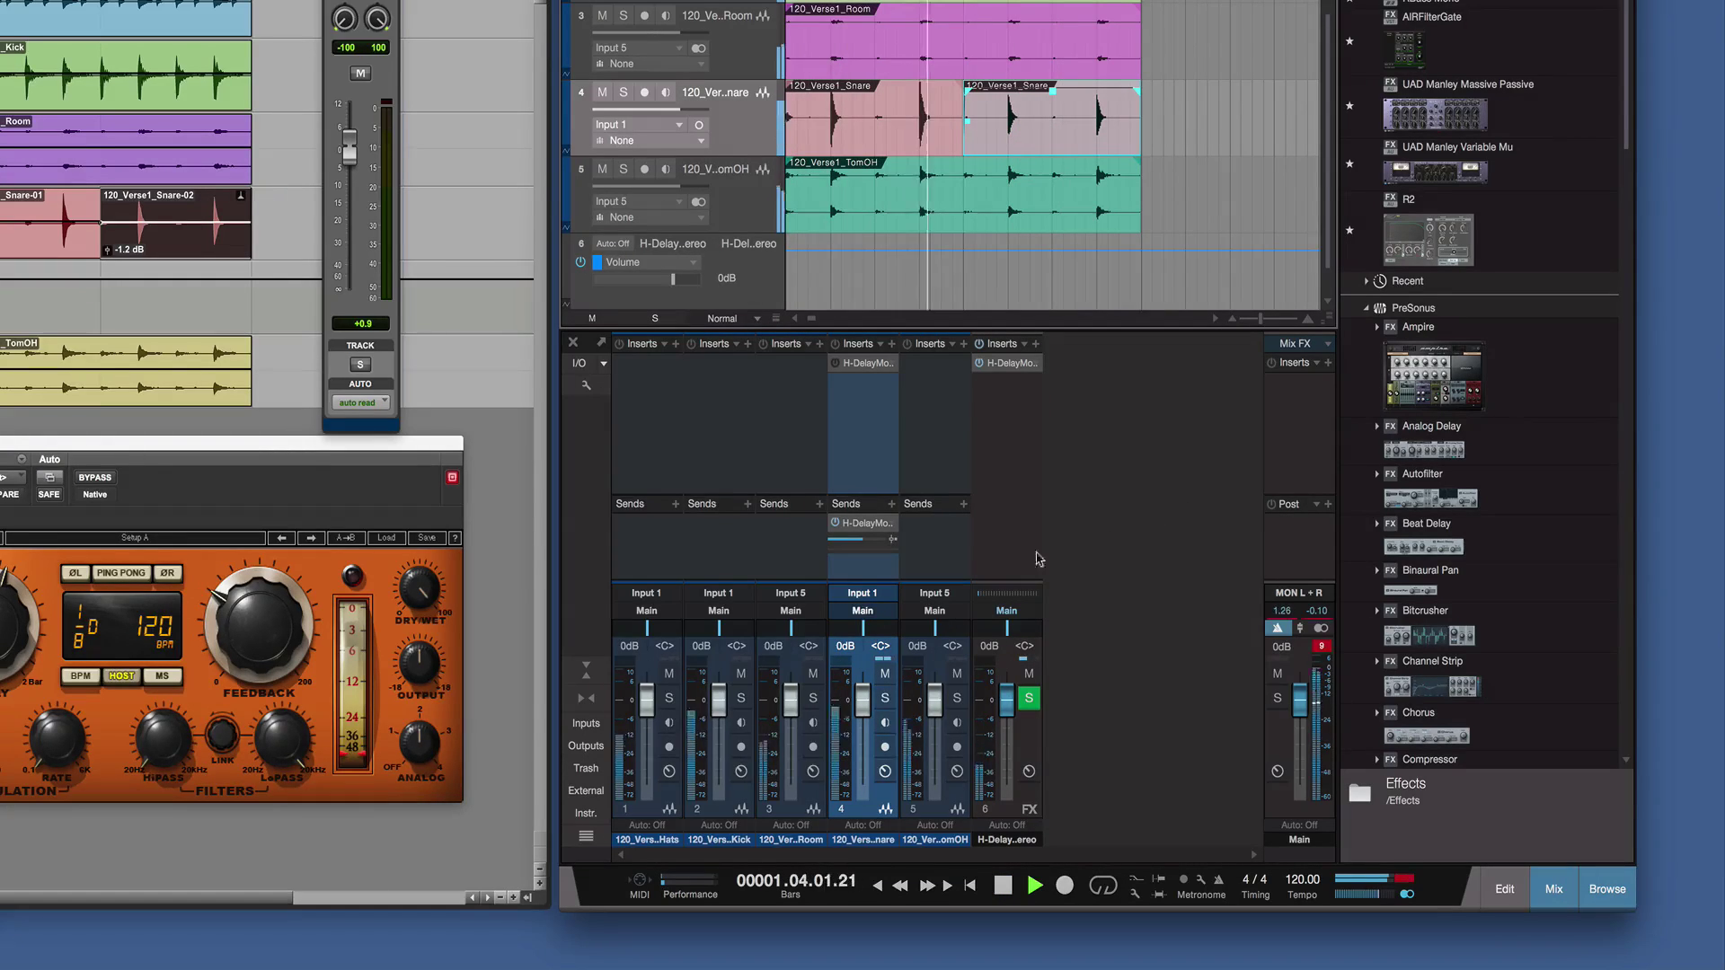
left_click(1013, 364)
key("space")
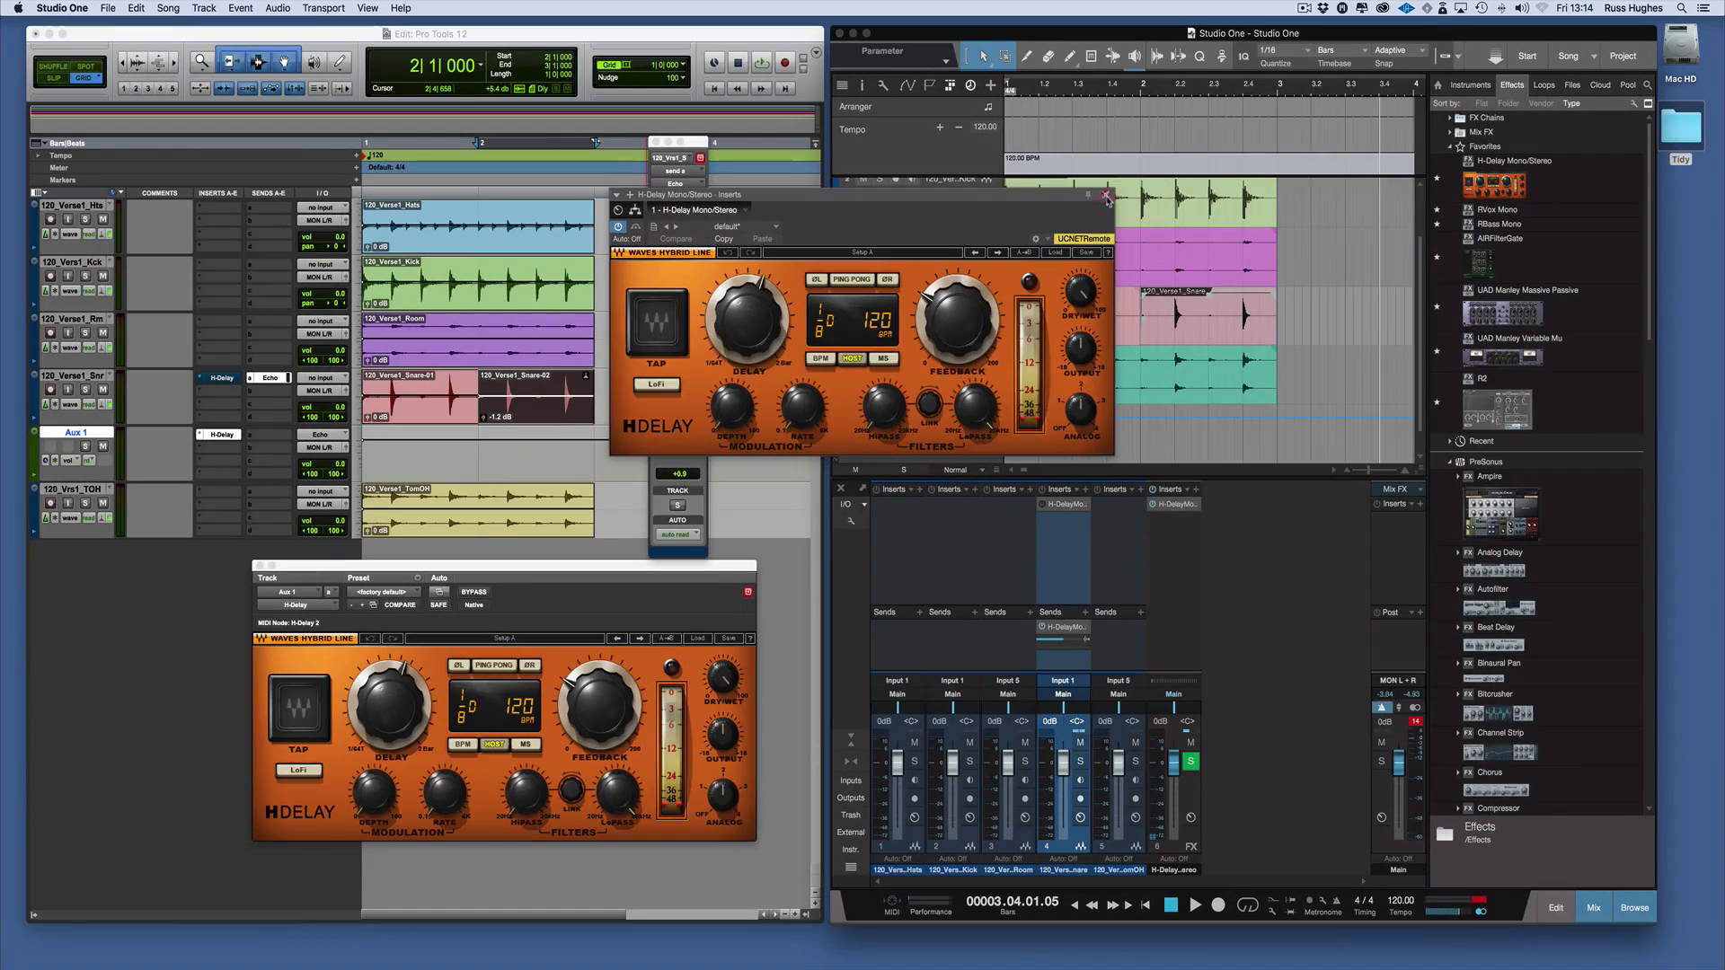
left_click(1106, 196)
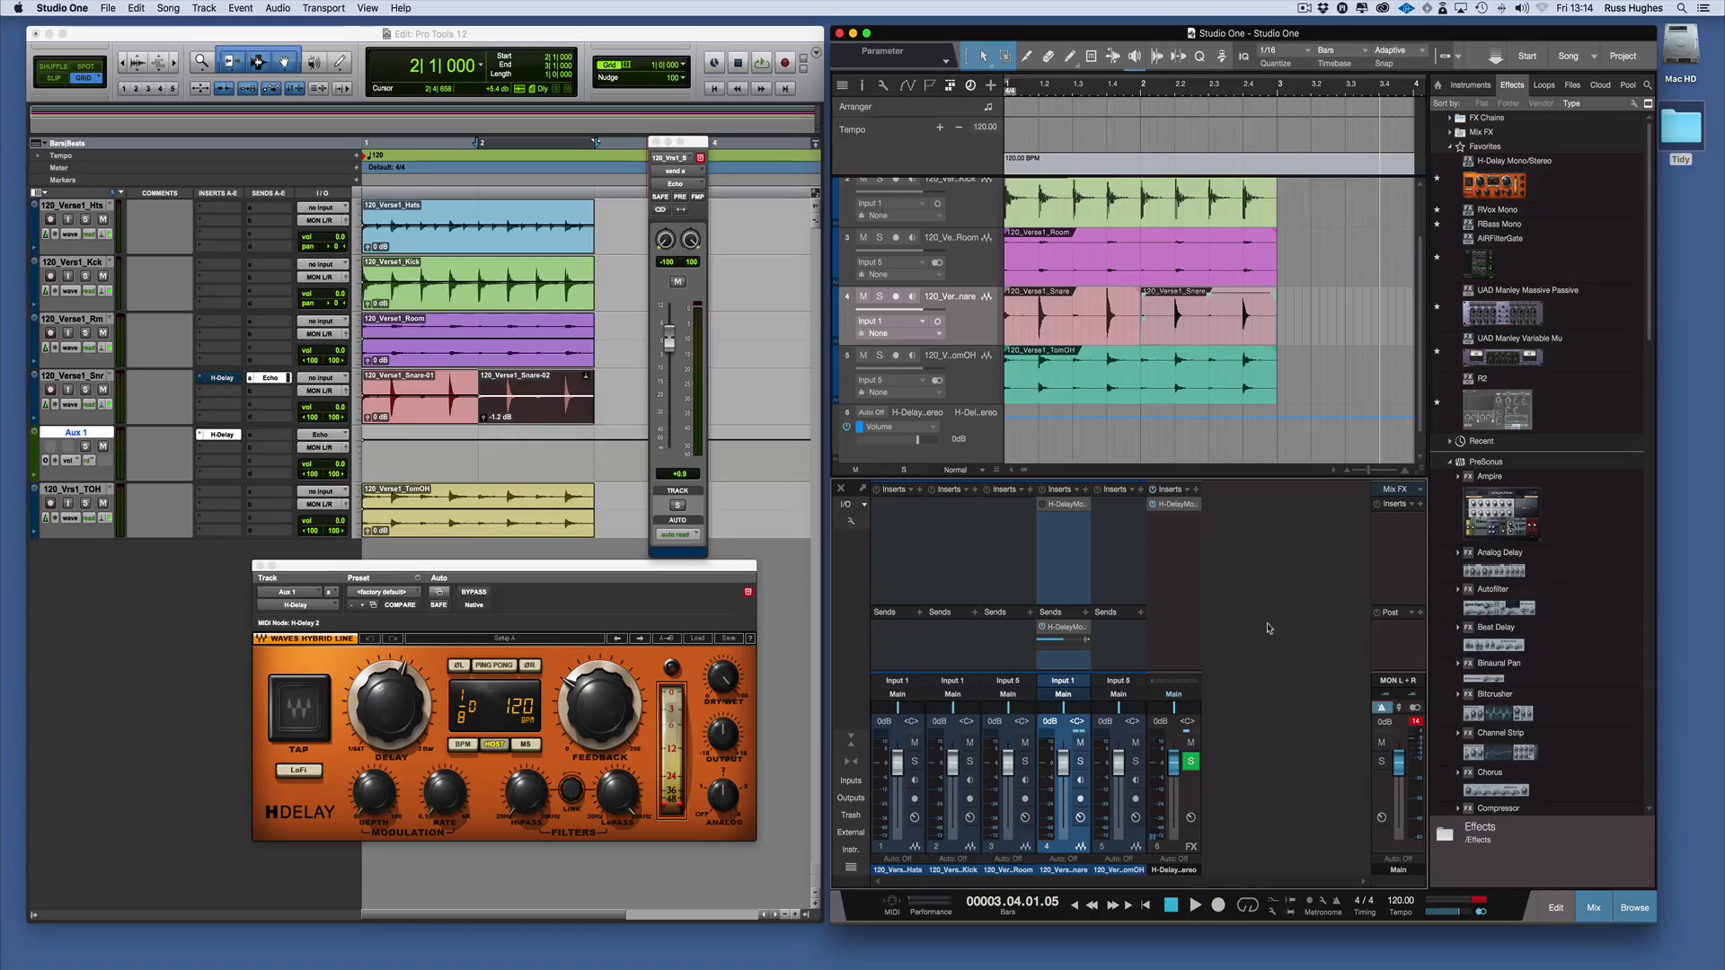
- Insert FilterBank F202 in the kick track's first insert slot
left_click(224, 267)
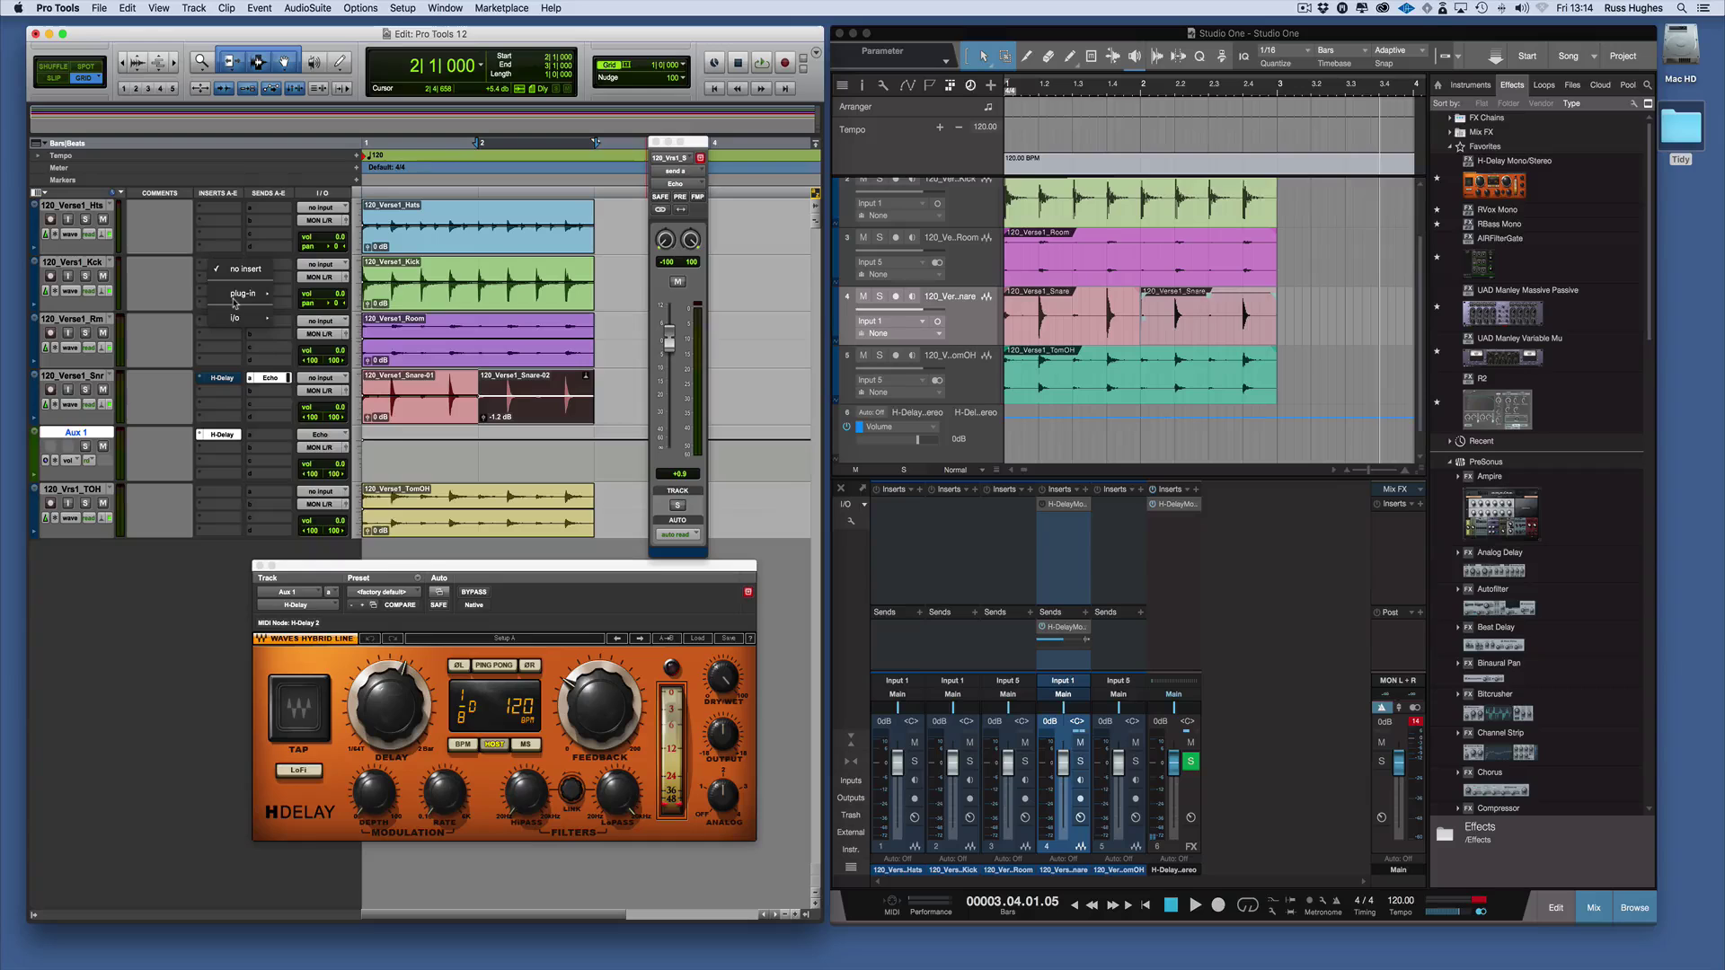
mouse_move(241, 293)
mouse_move(301, 298)
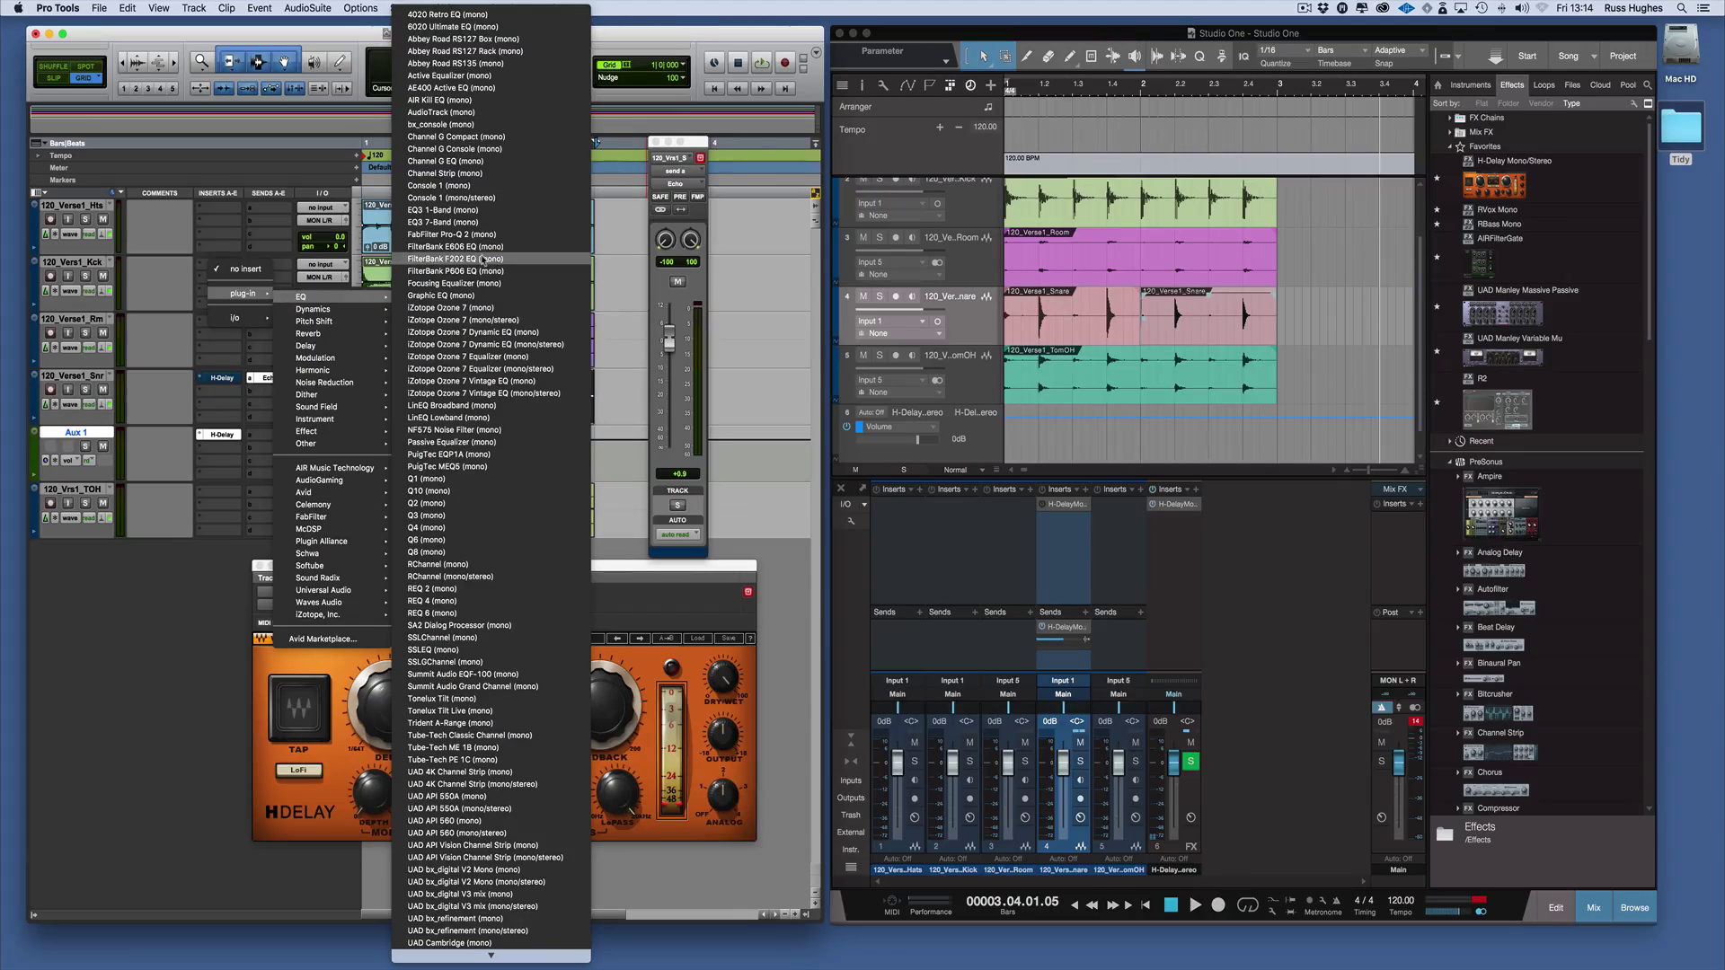
key("Escape")
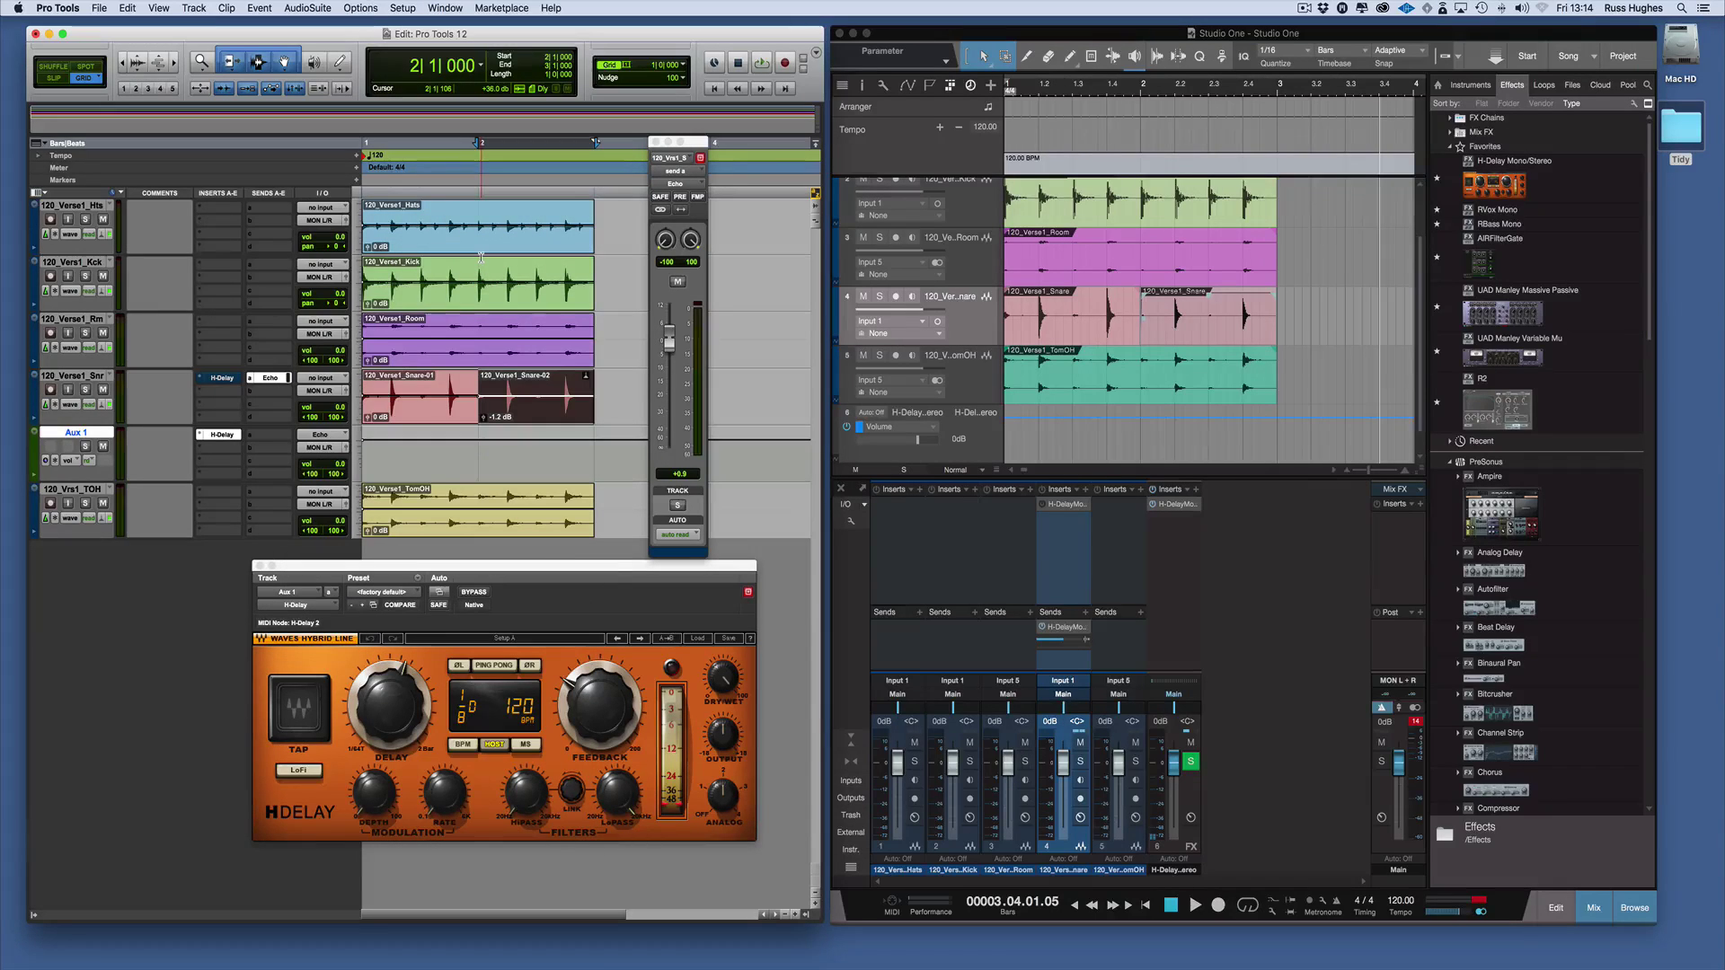
- Add UAD UA 1176 Rev A in the kick's next insert slot
left_click(214, 285)
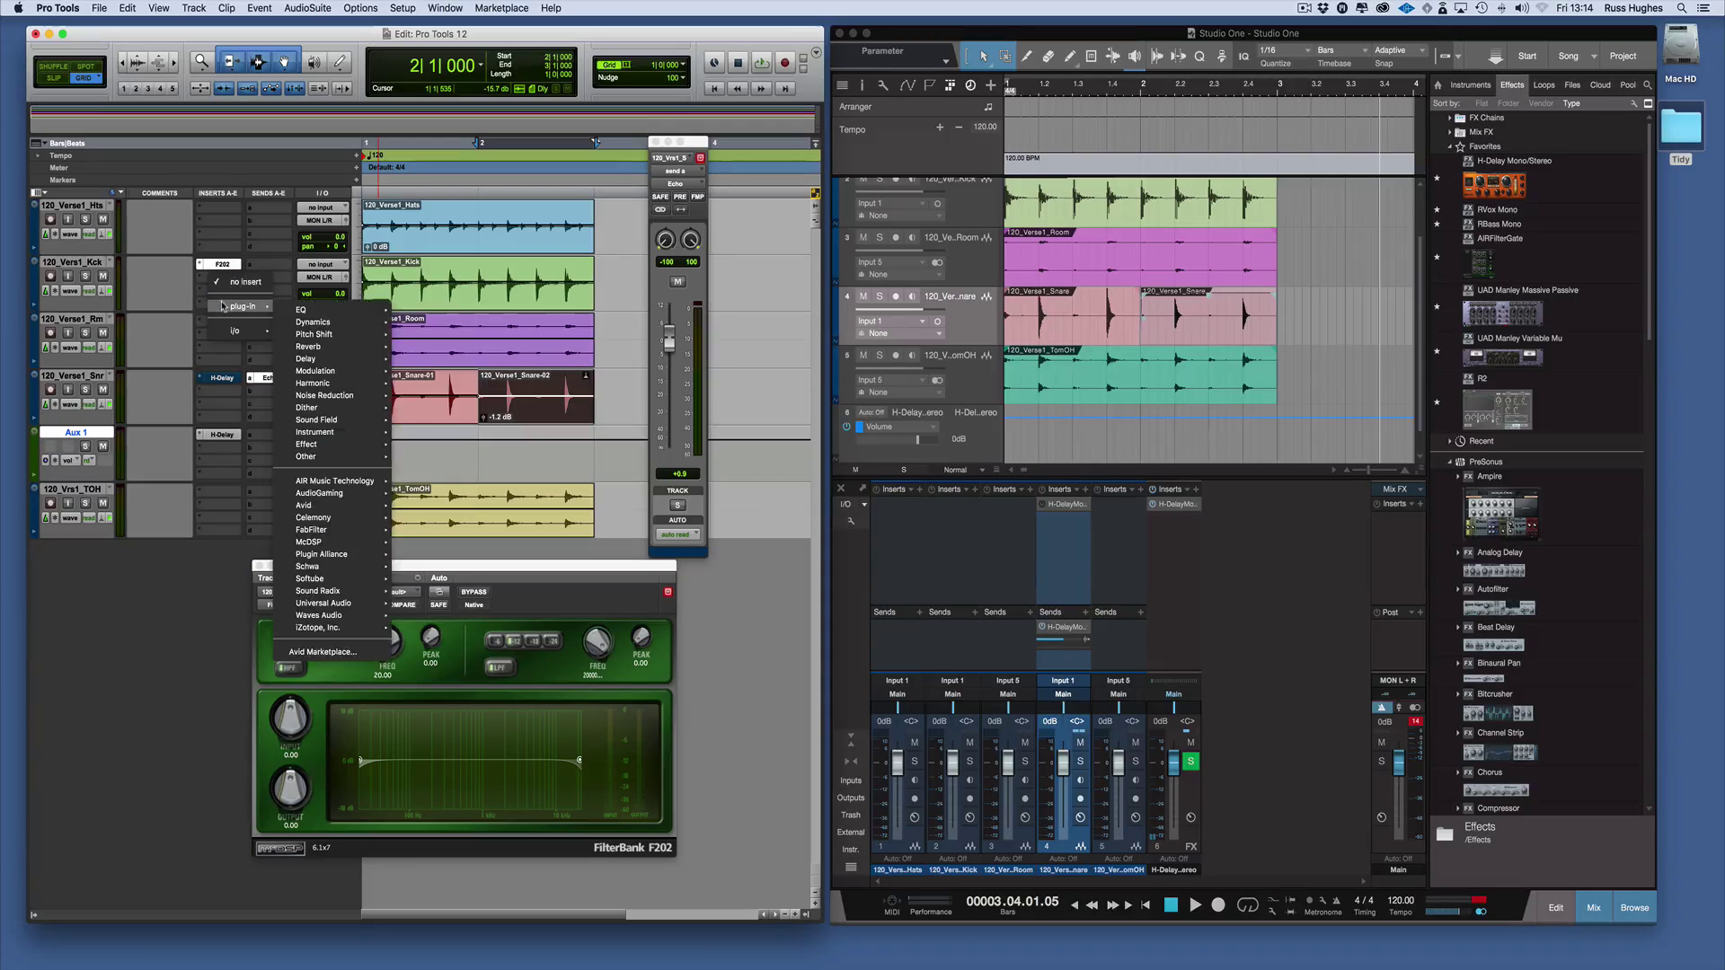
mouse_move(229, 306)
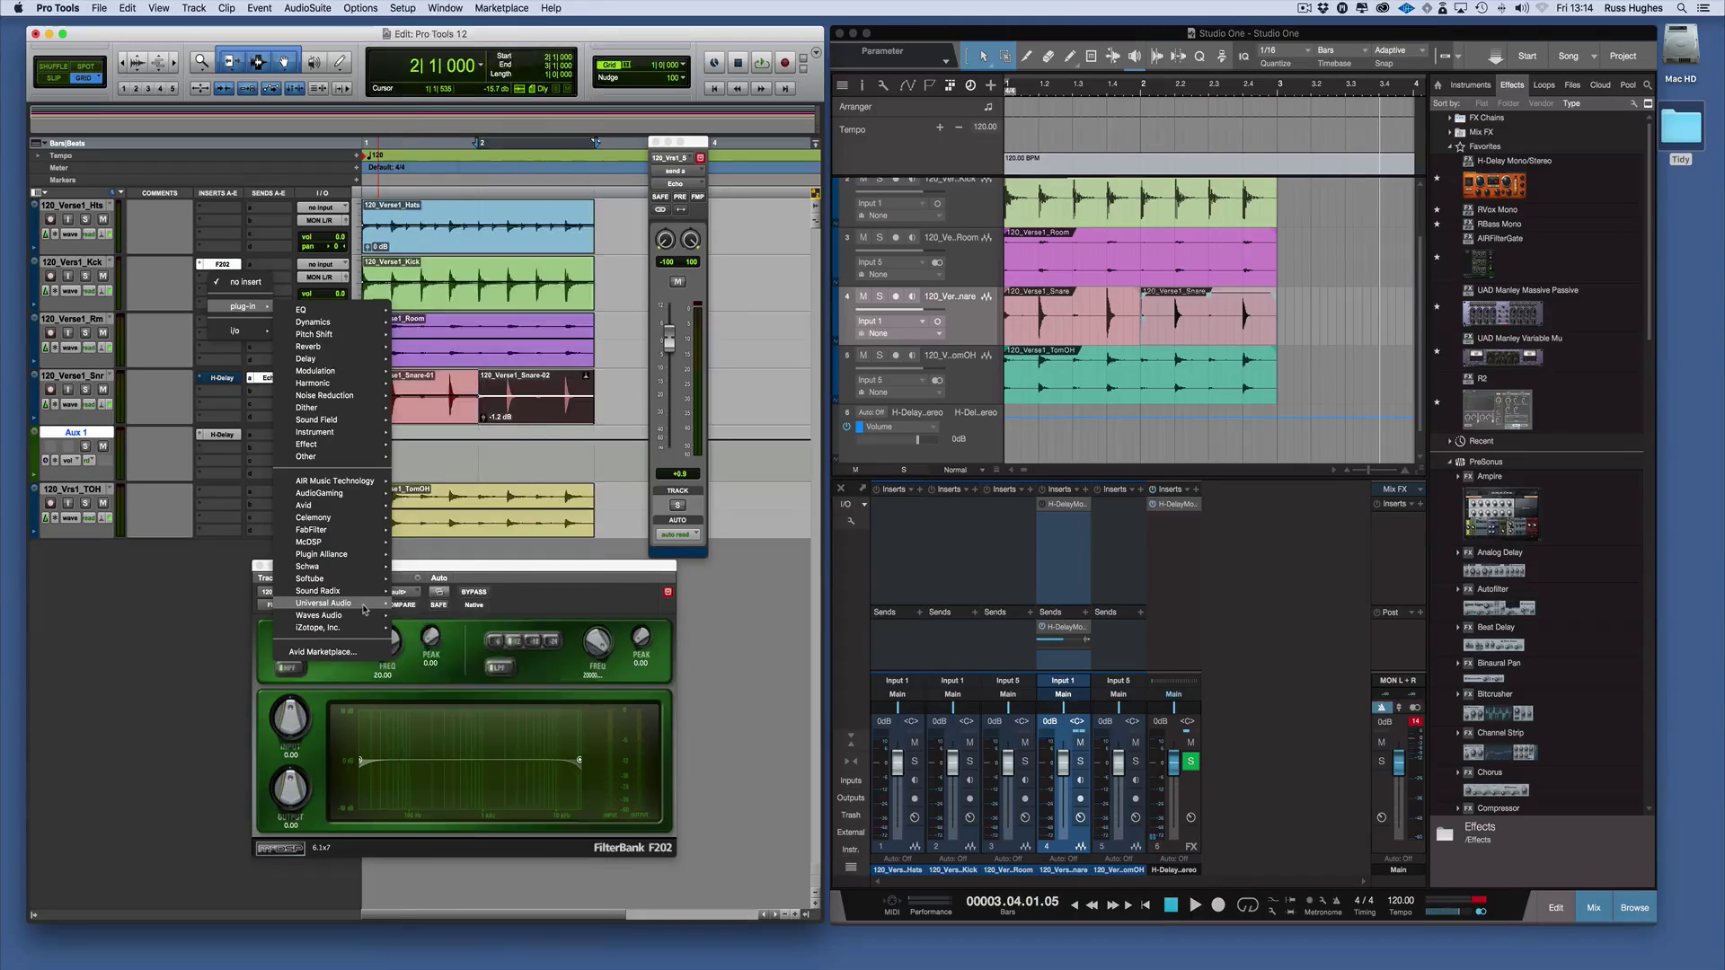
mouse_move(364, 604)
scroll(454, 604, "down", 15)
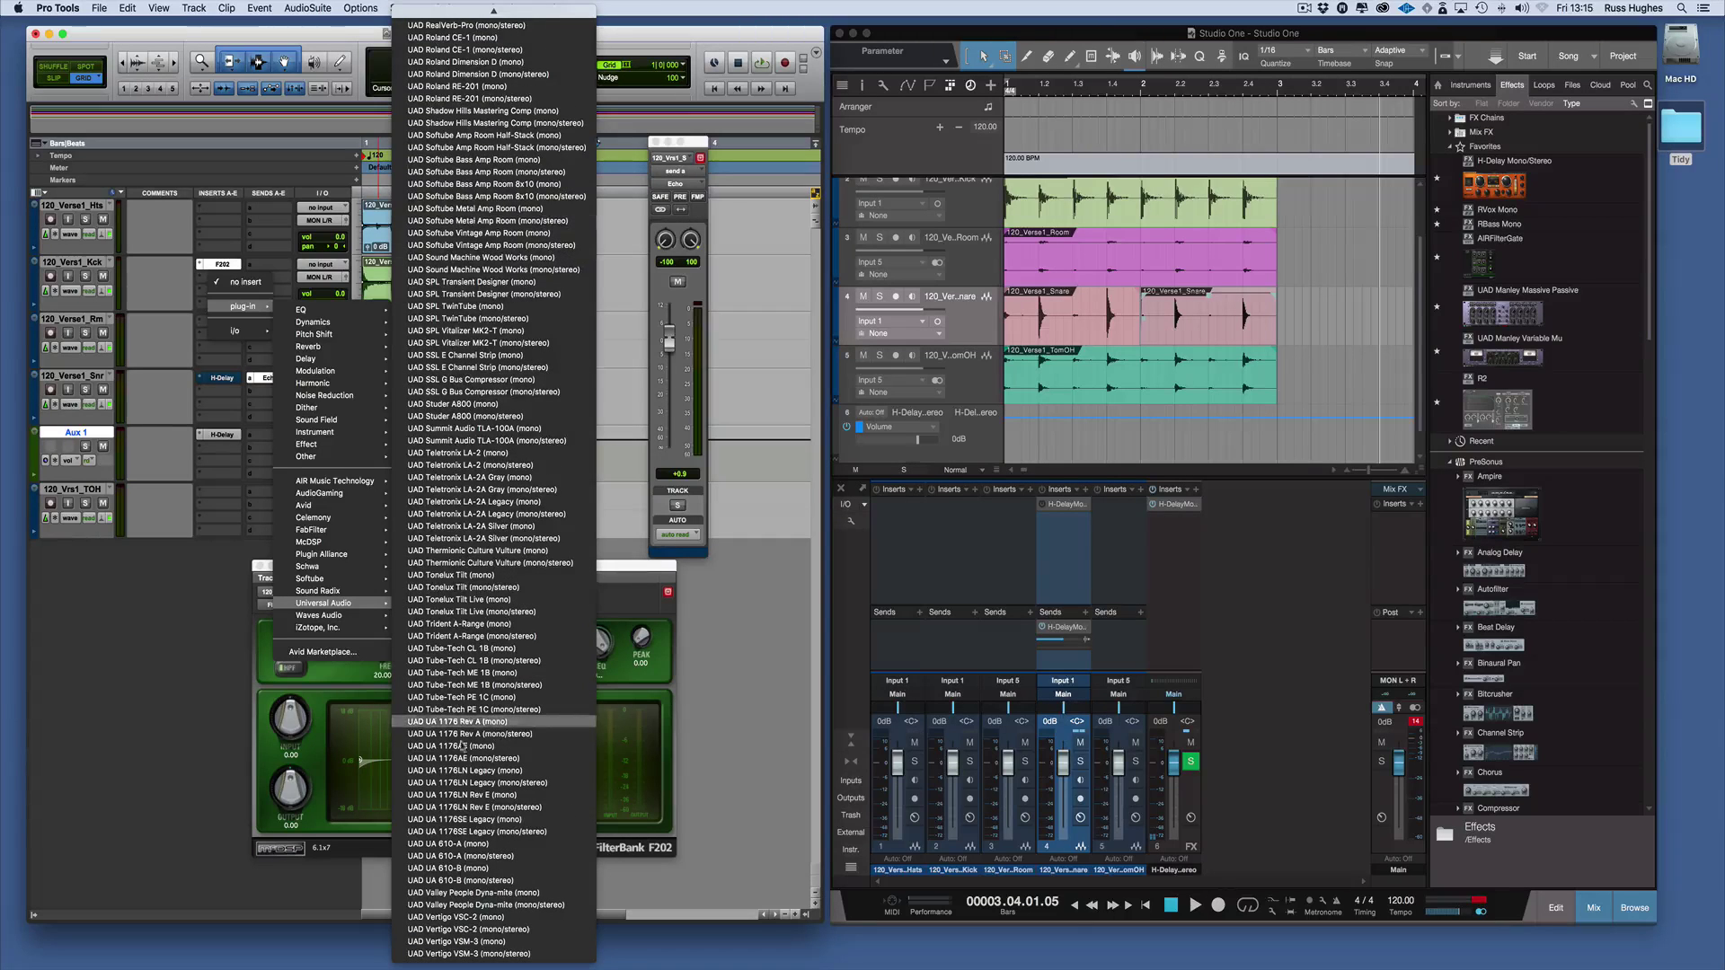
left_click(461, 727)
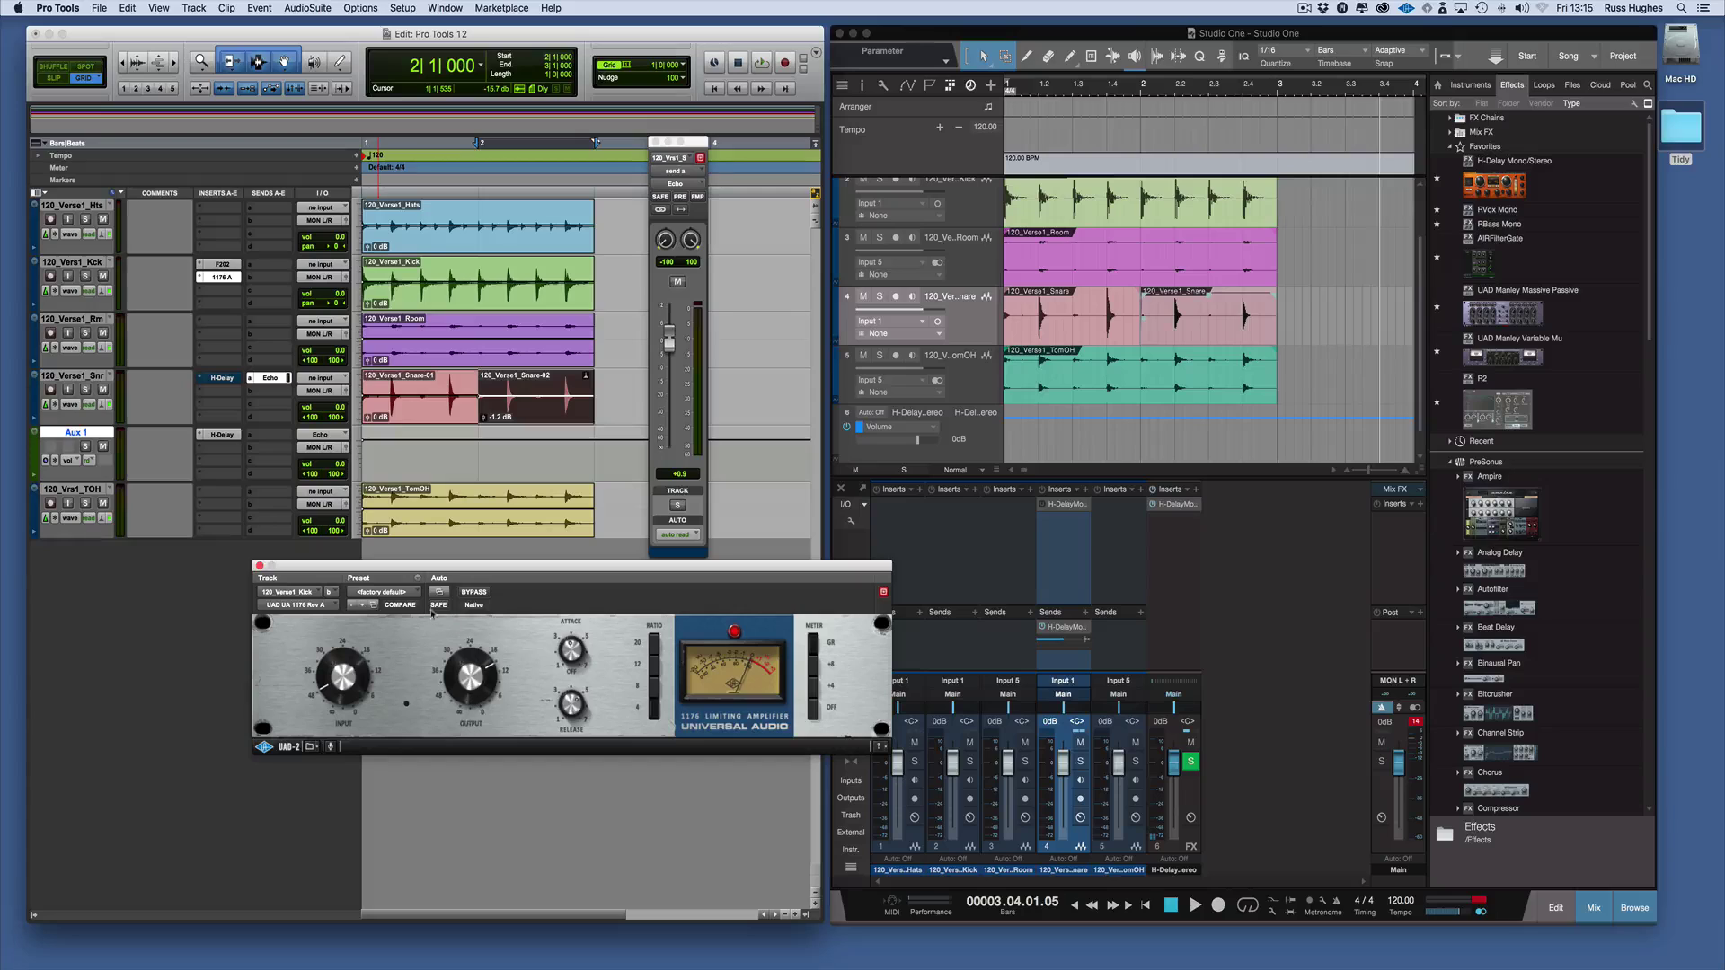
left_click(260, 566)
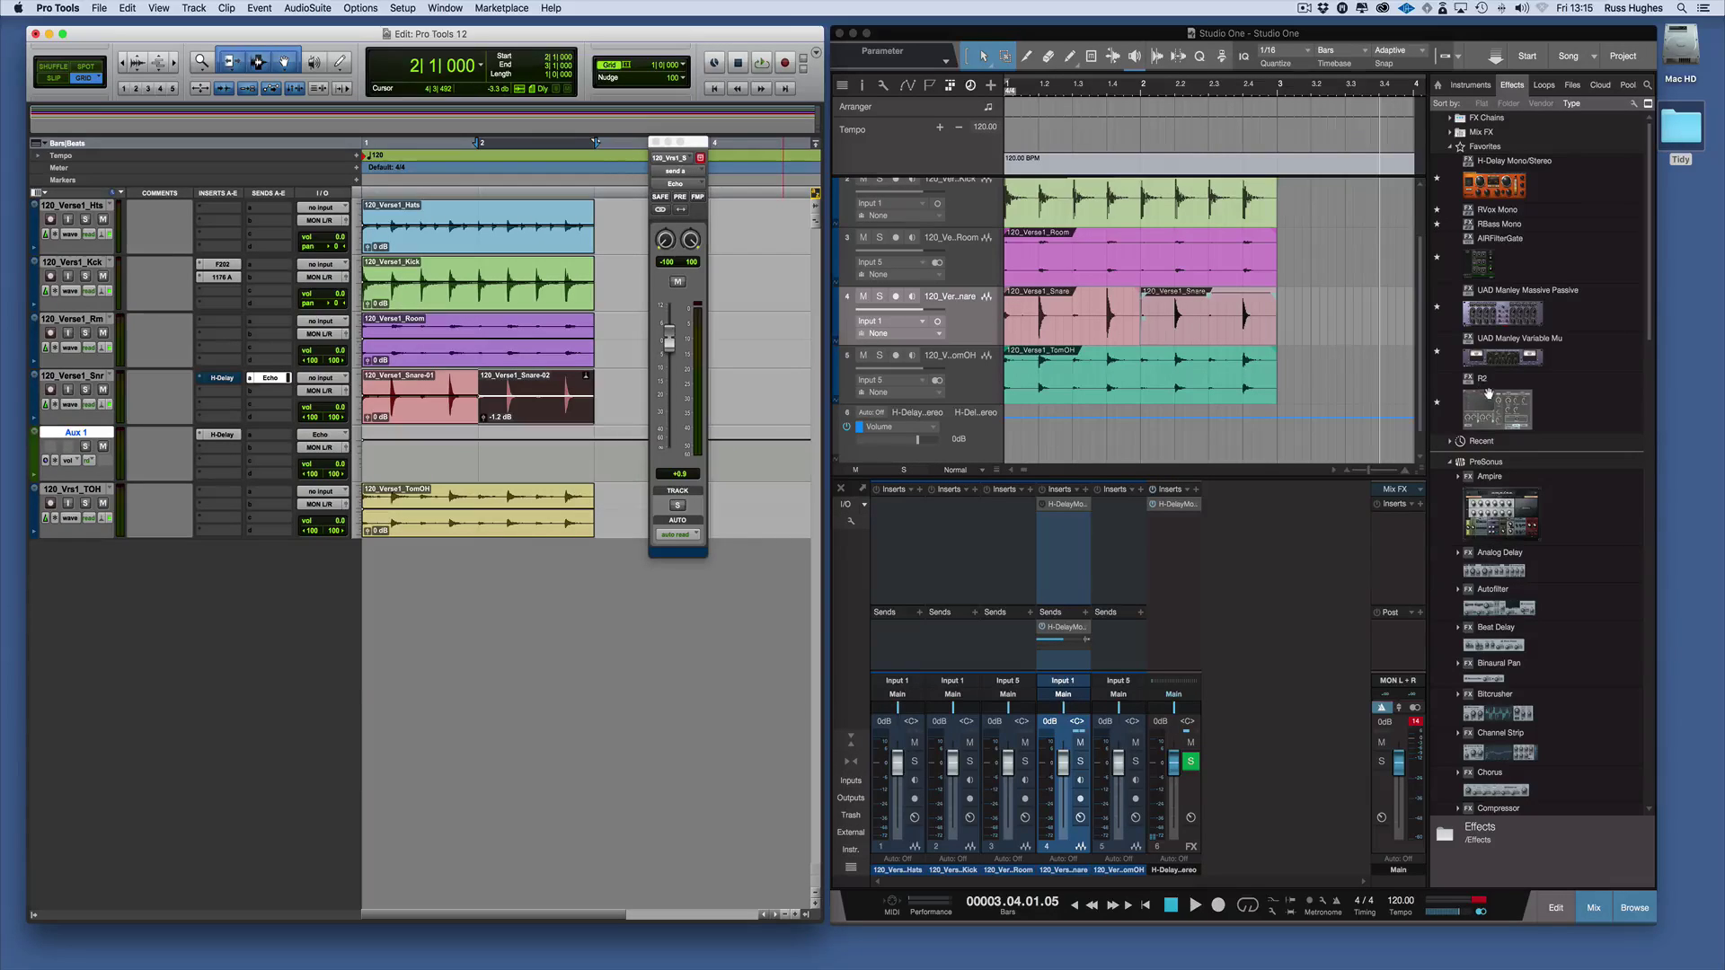
- Search Effects for 202 and 11, adding FilterBank_F202 then UAD UA 1176 Rev A to the kick inserts
left_click(1647, 85)
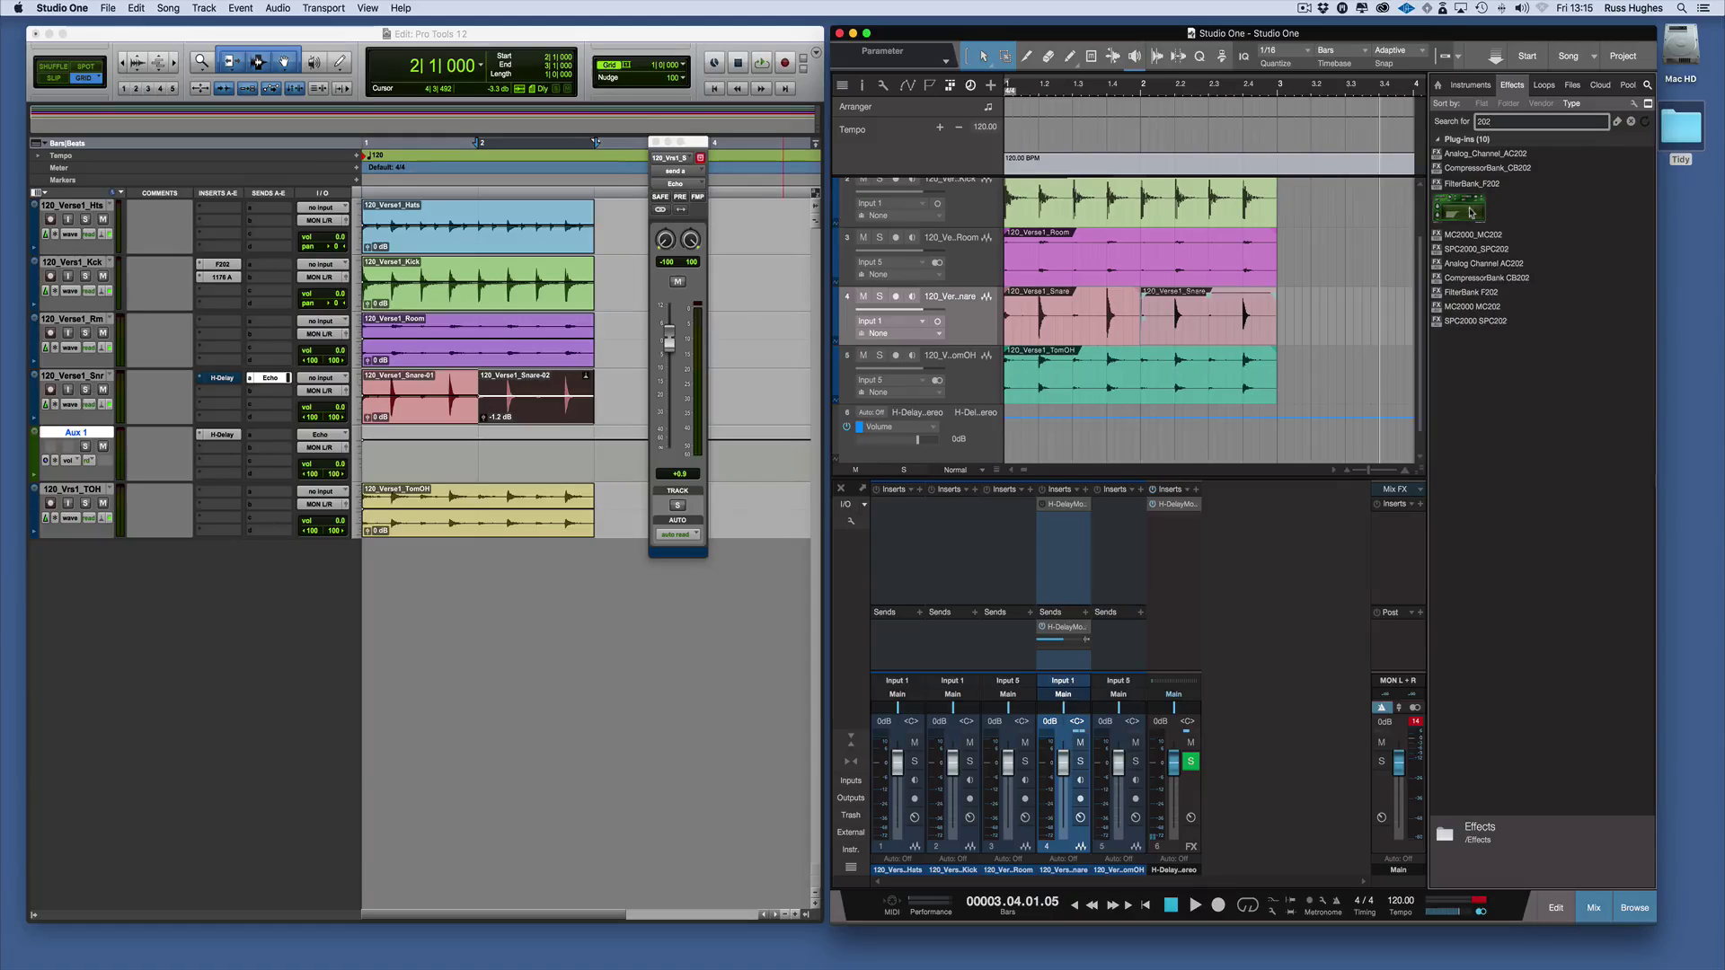
left_click_drag(1472, 213, 940, 532)
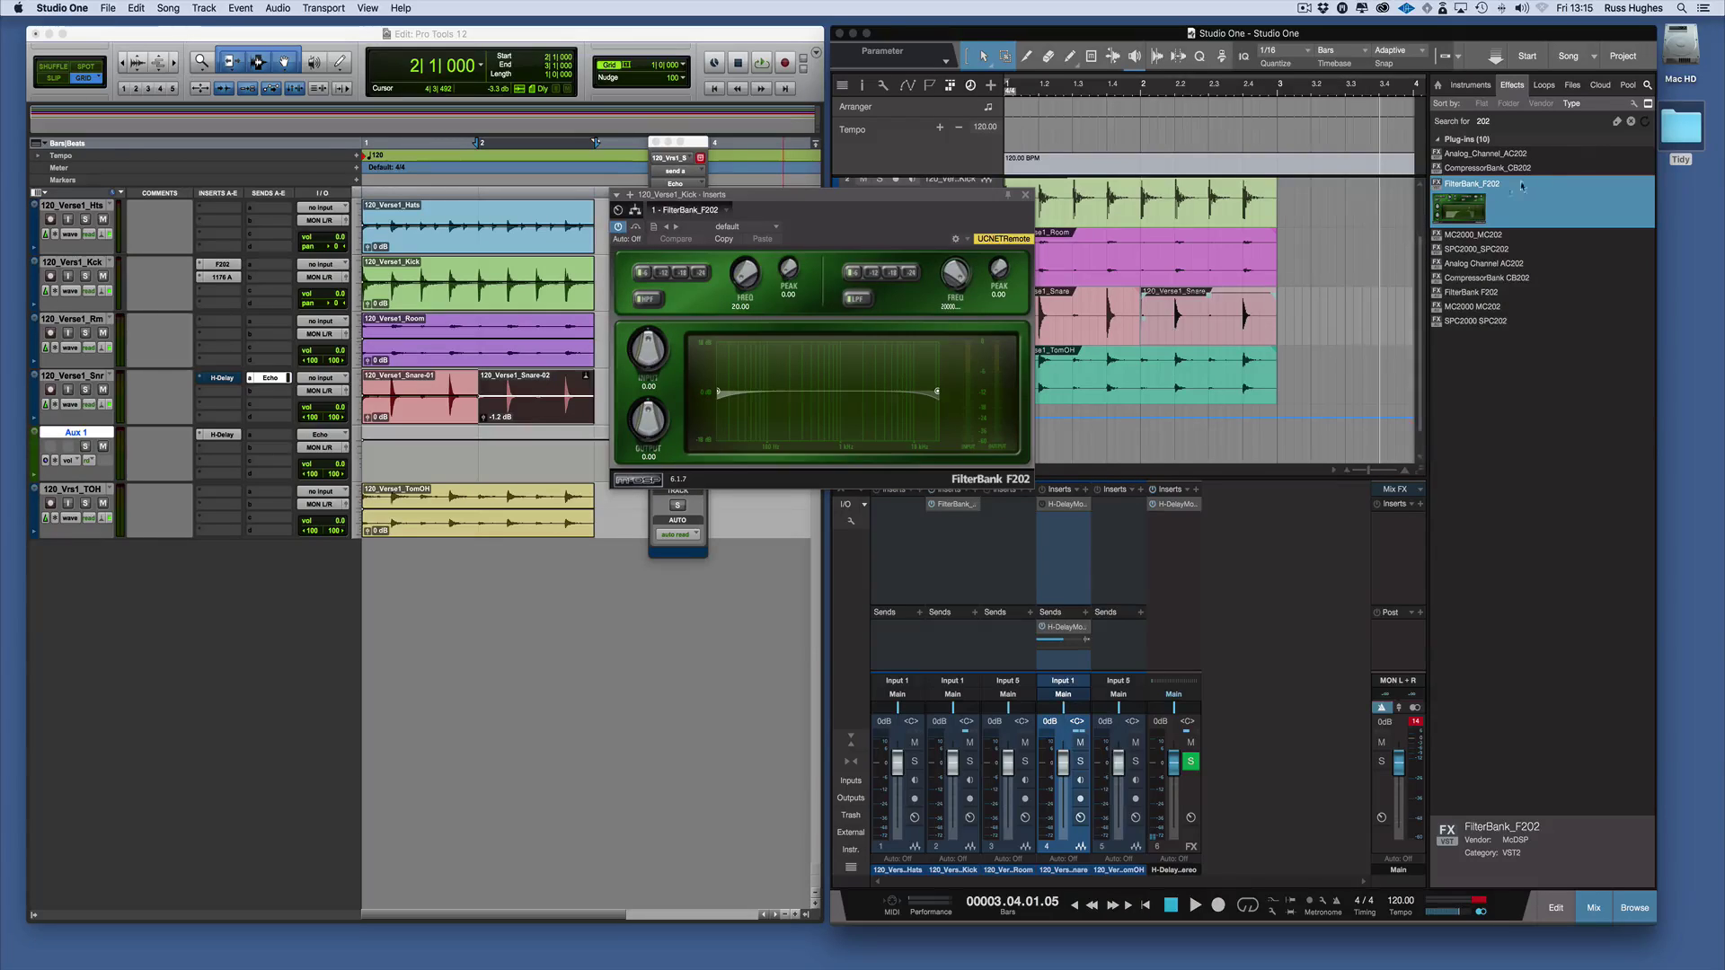
left_click(1647, 87)
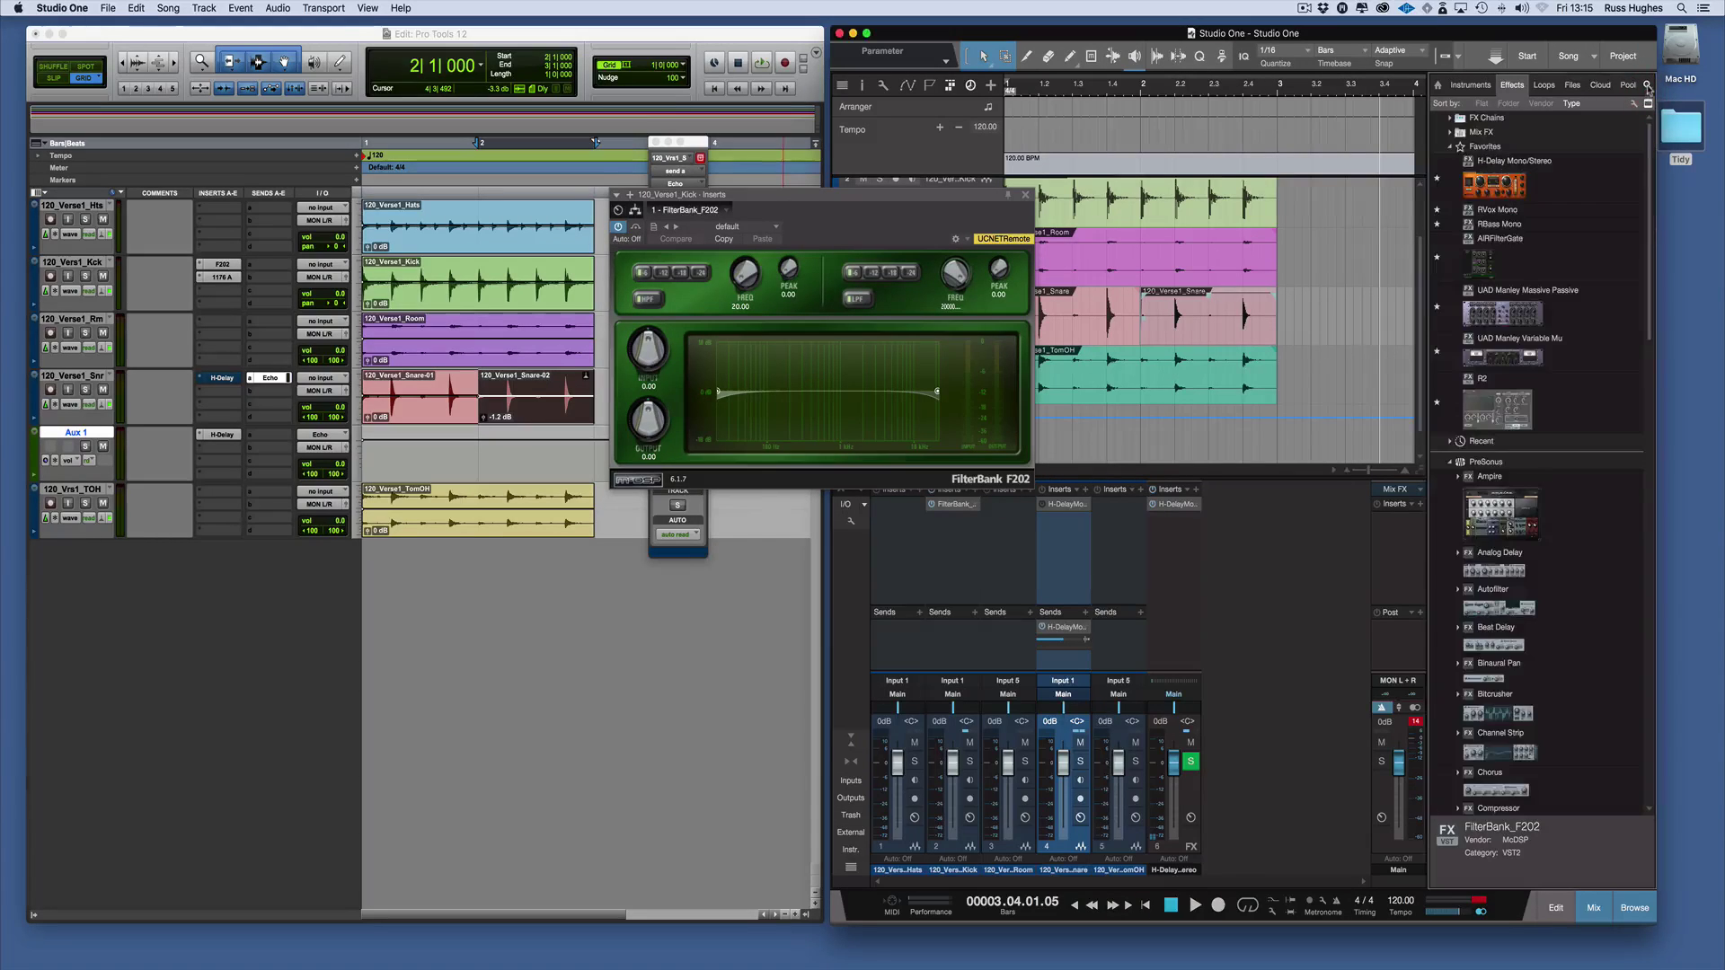
left_click(1647, 87)
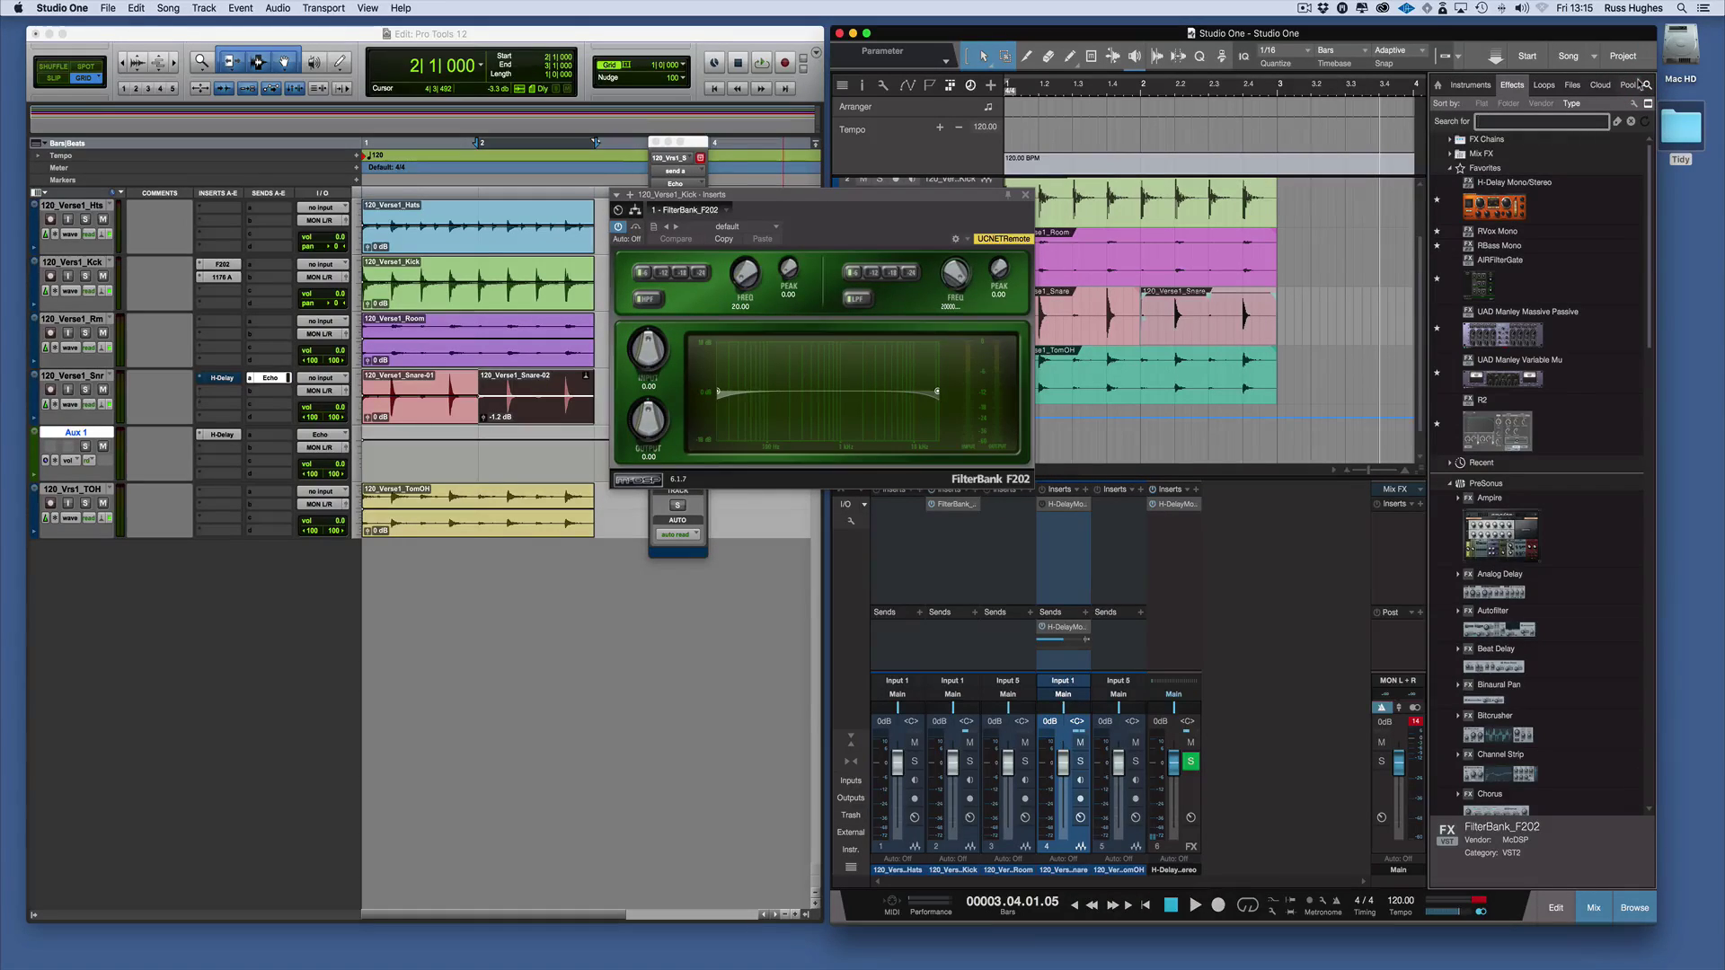
type("1176")
left_click_drag(1473, 357, 949, 539)
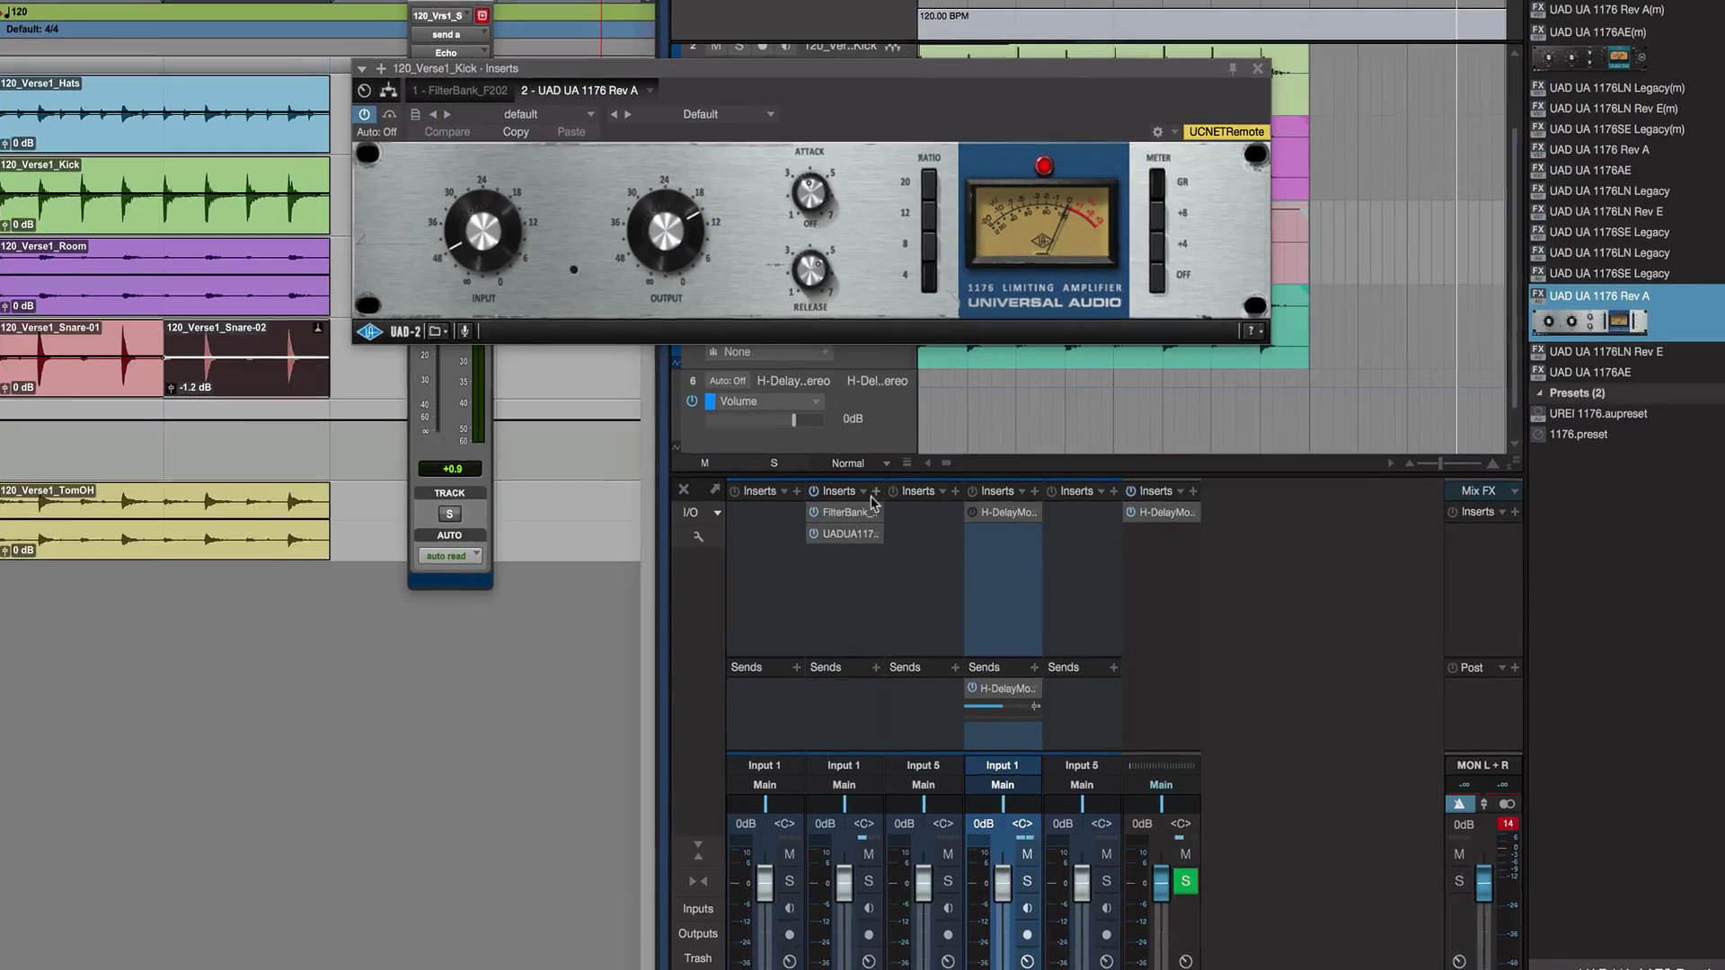
- Store the kick's FilterBank and 1176 inserts as an FX Chain named 'Kick Vintage'
left_click(966, 491)
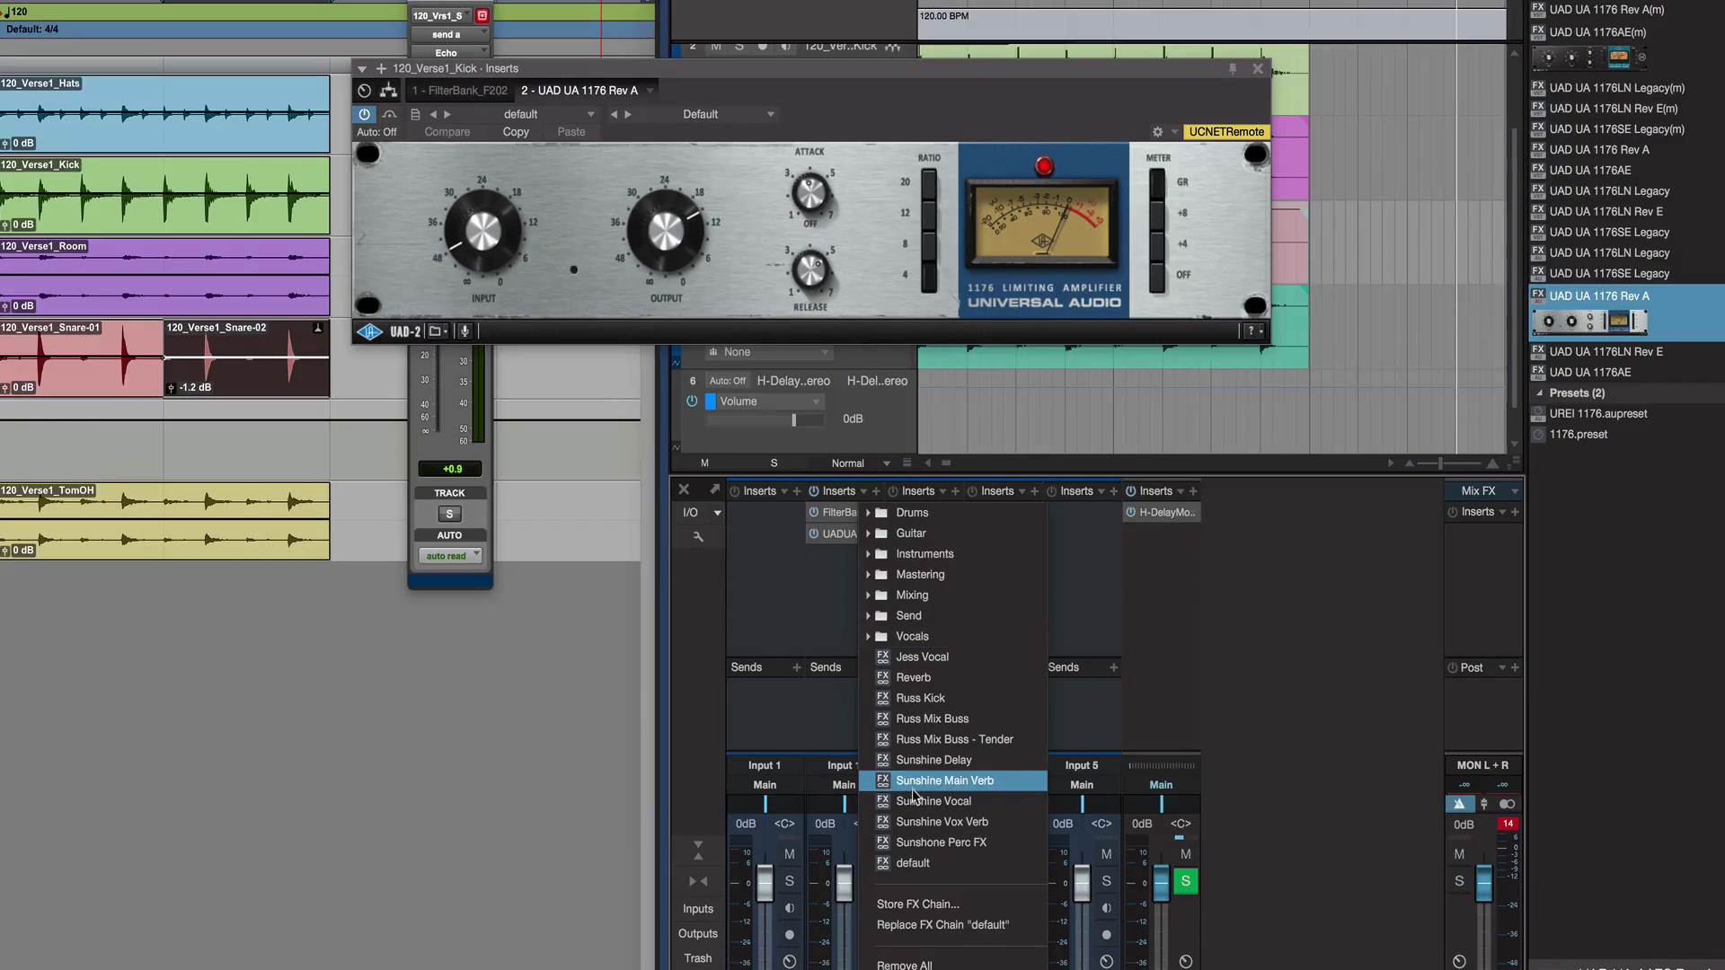
left_click(916, 905)
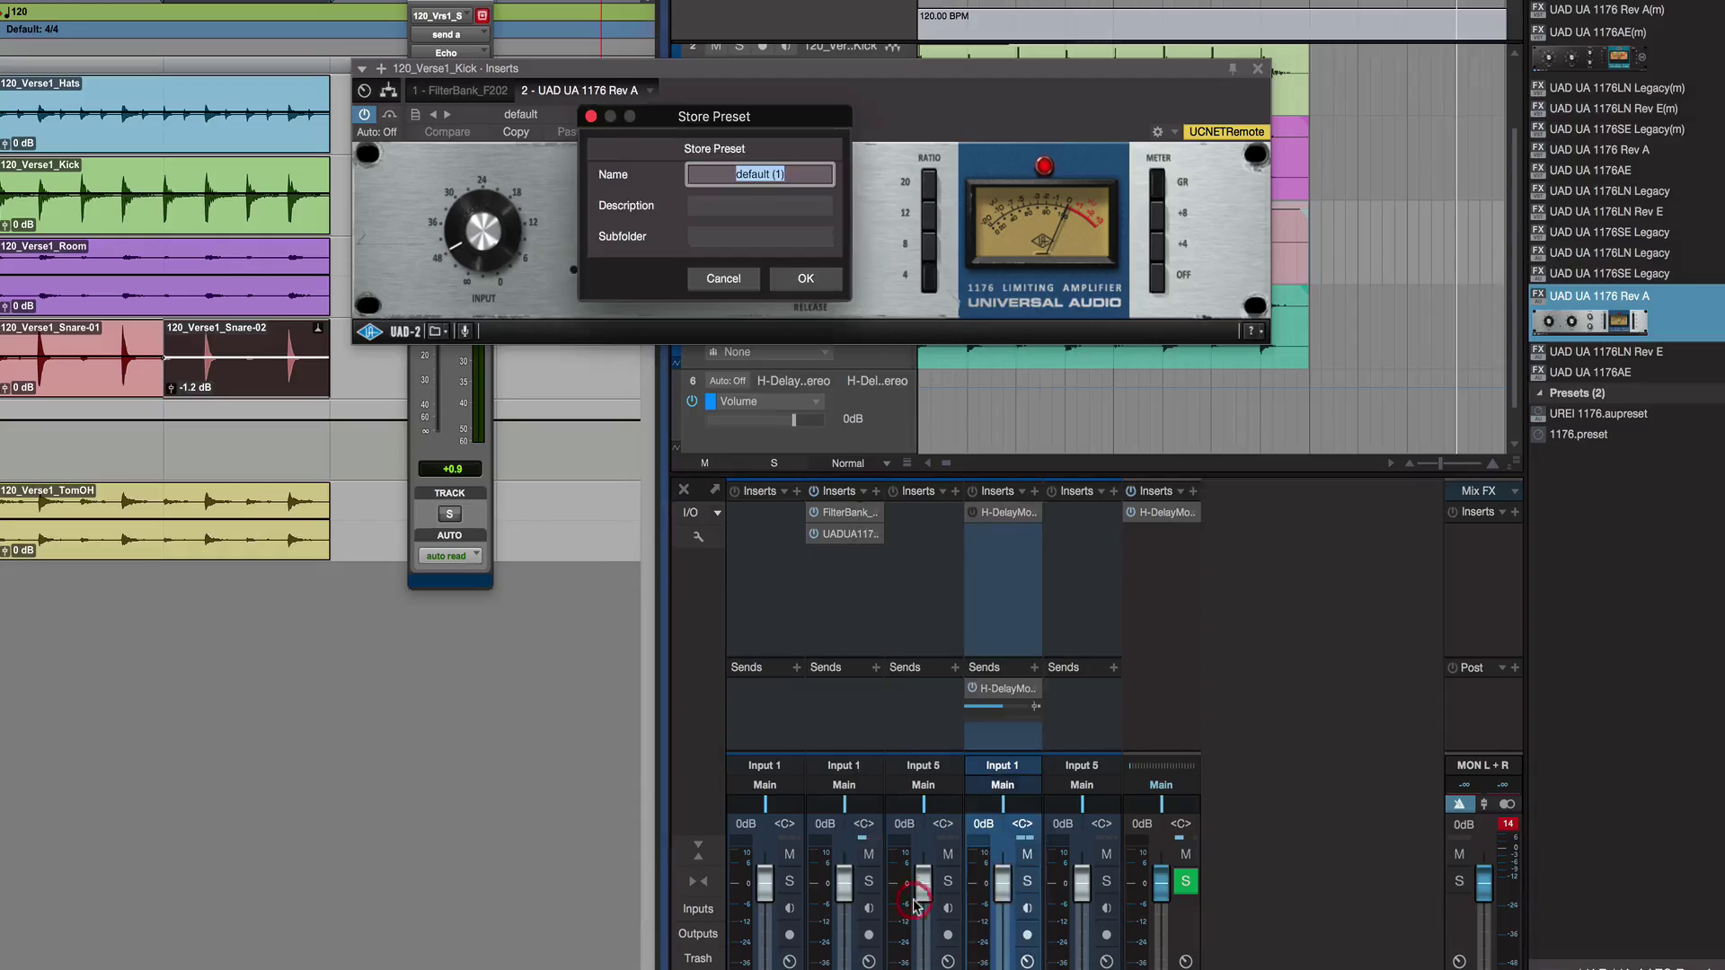
type("Kick Vintage")
key("Return")
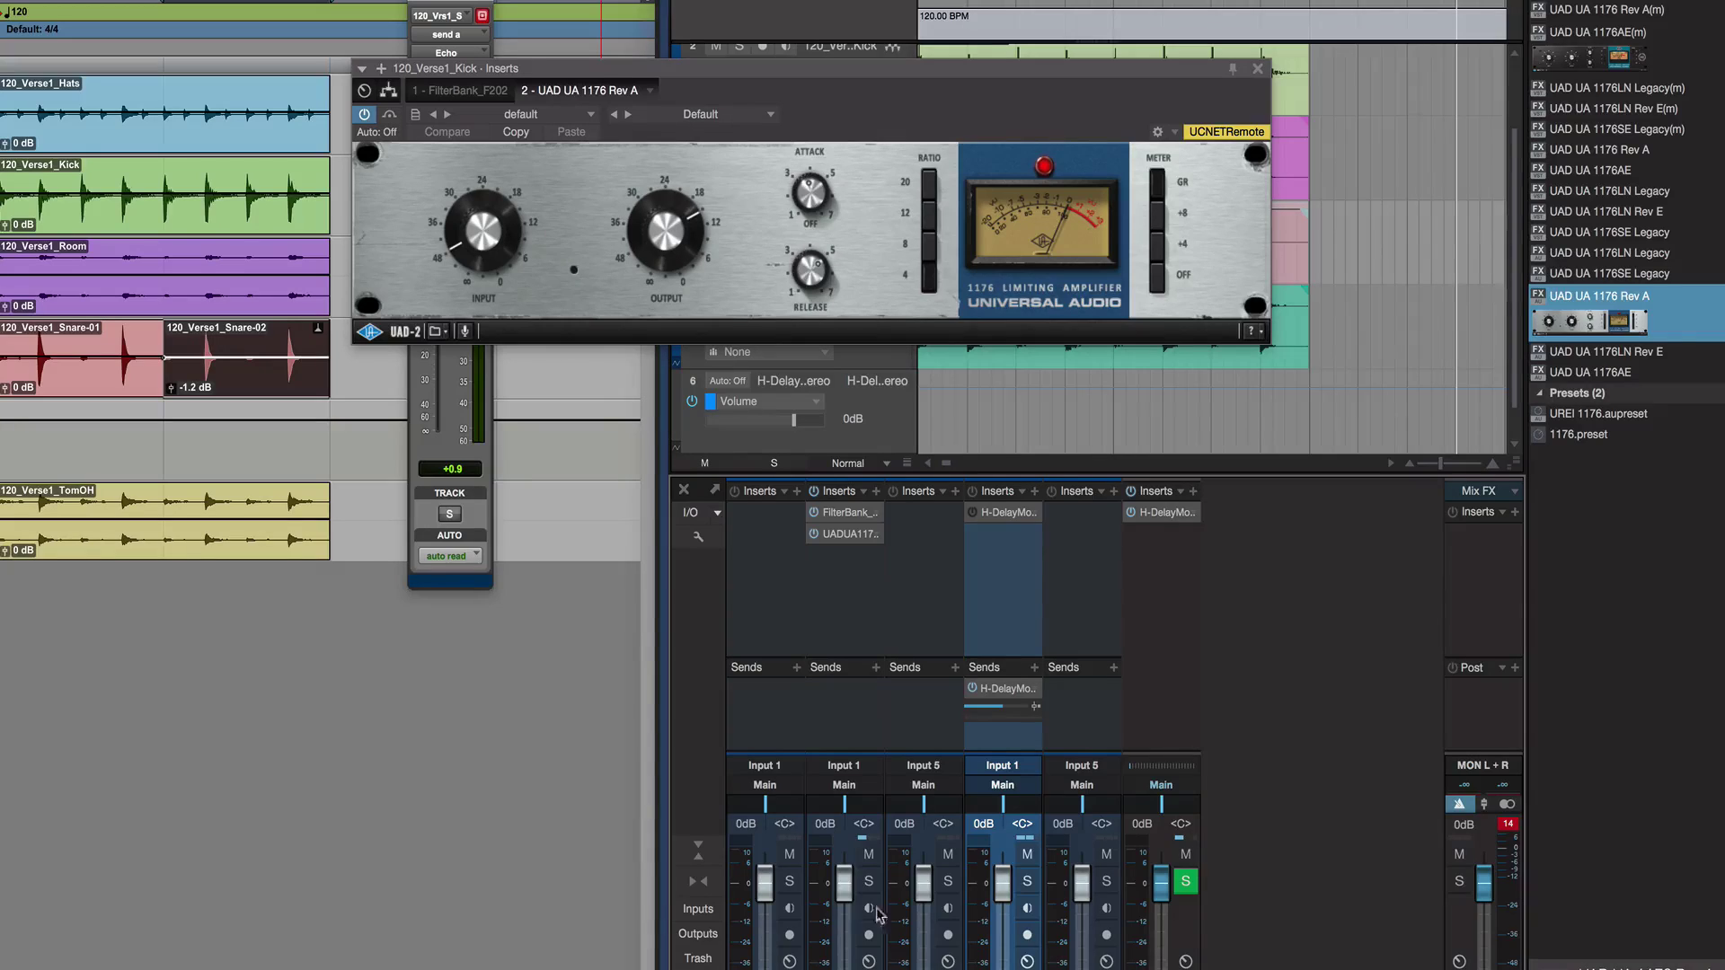
- Remove all kick inserts, then load the 'Kick Vintage' FX Chain from the Inserts menu
left_click(1258, 68)
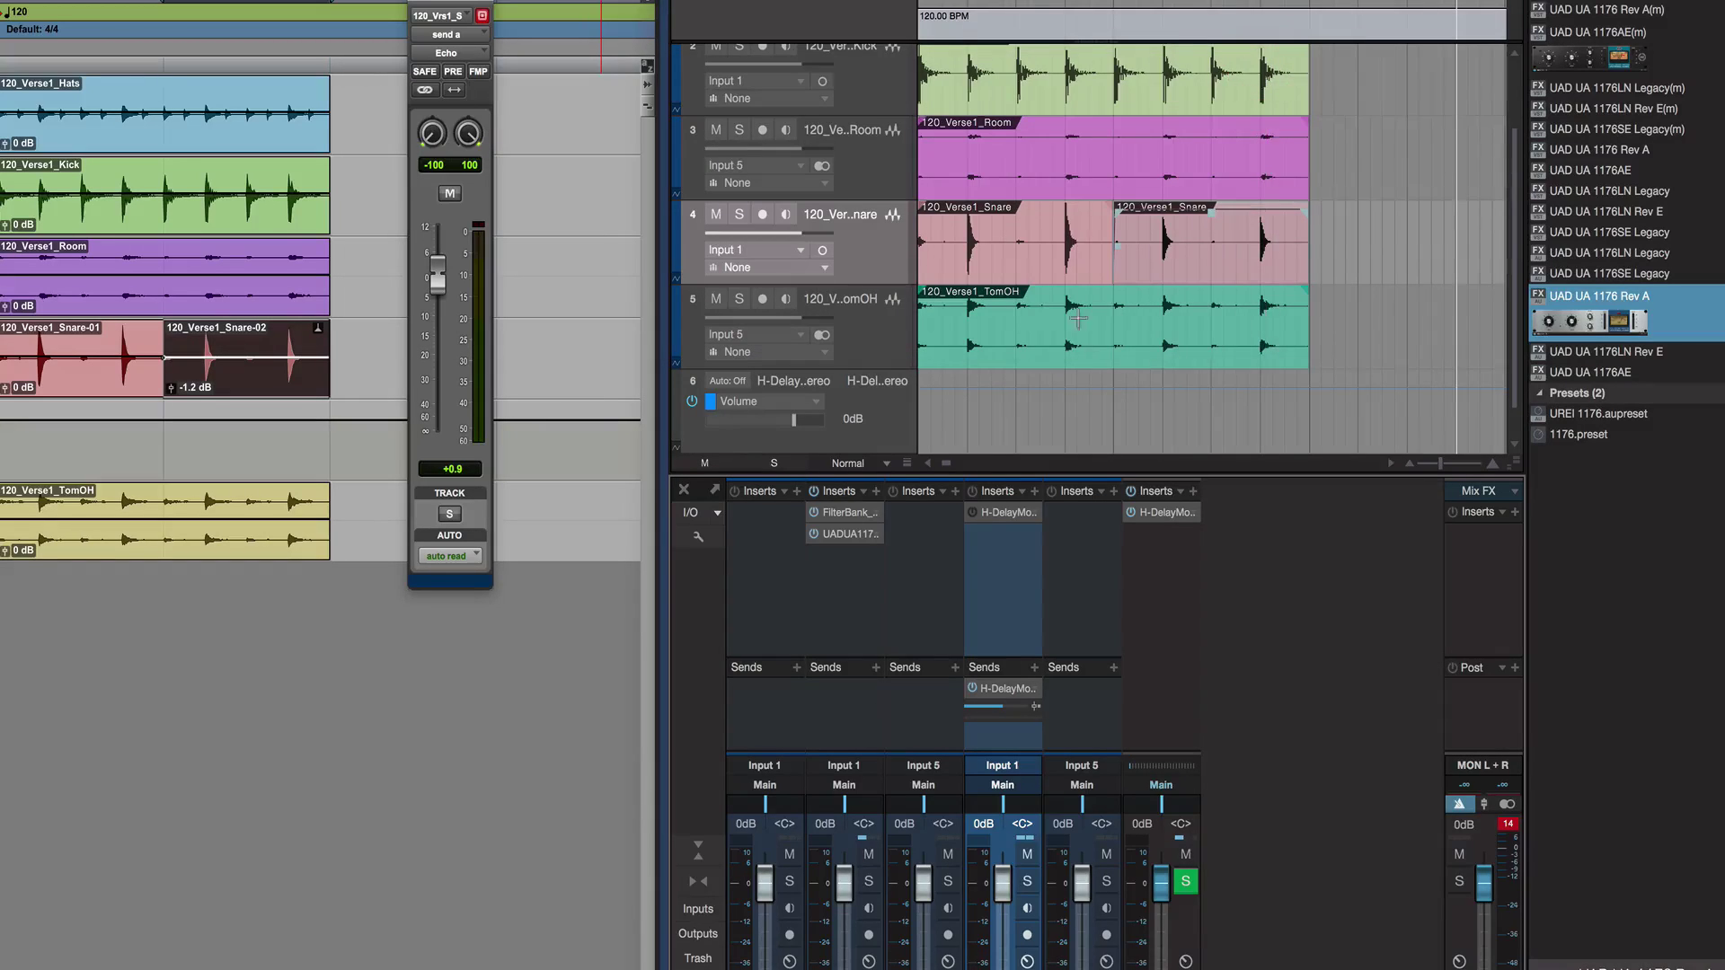
left_click(863, 492)
left_click(956, 945)
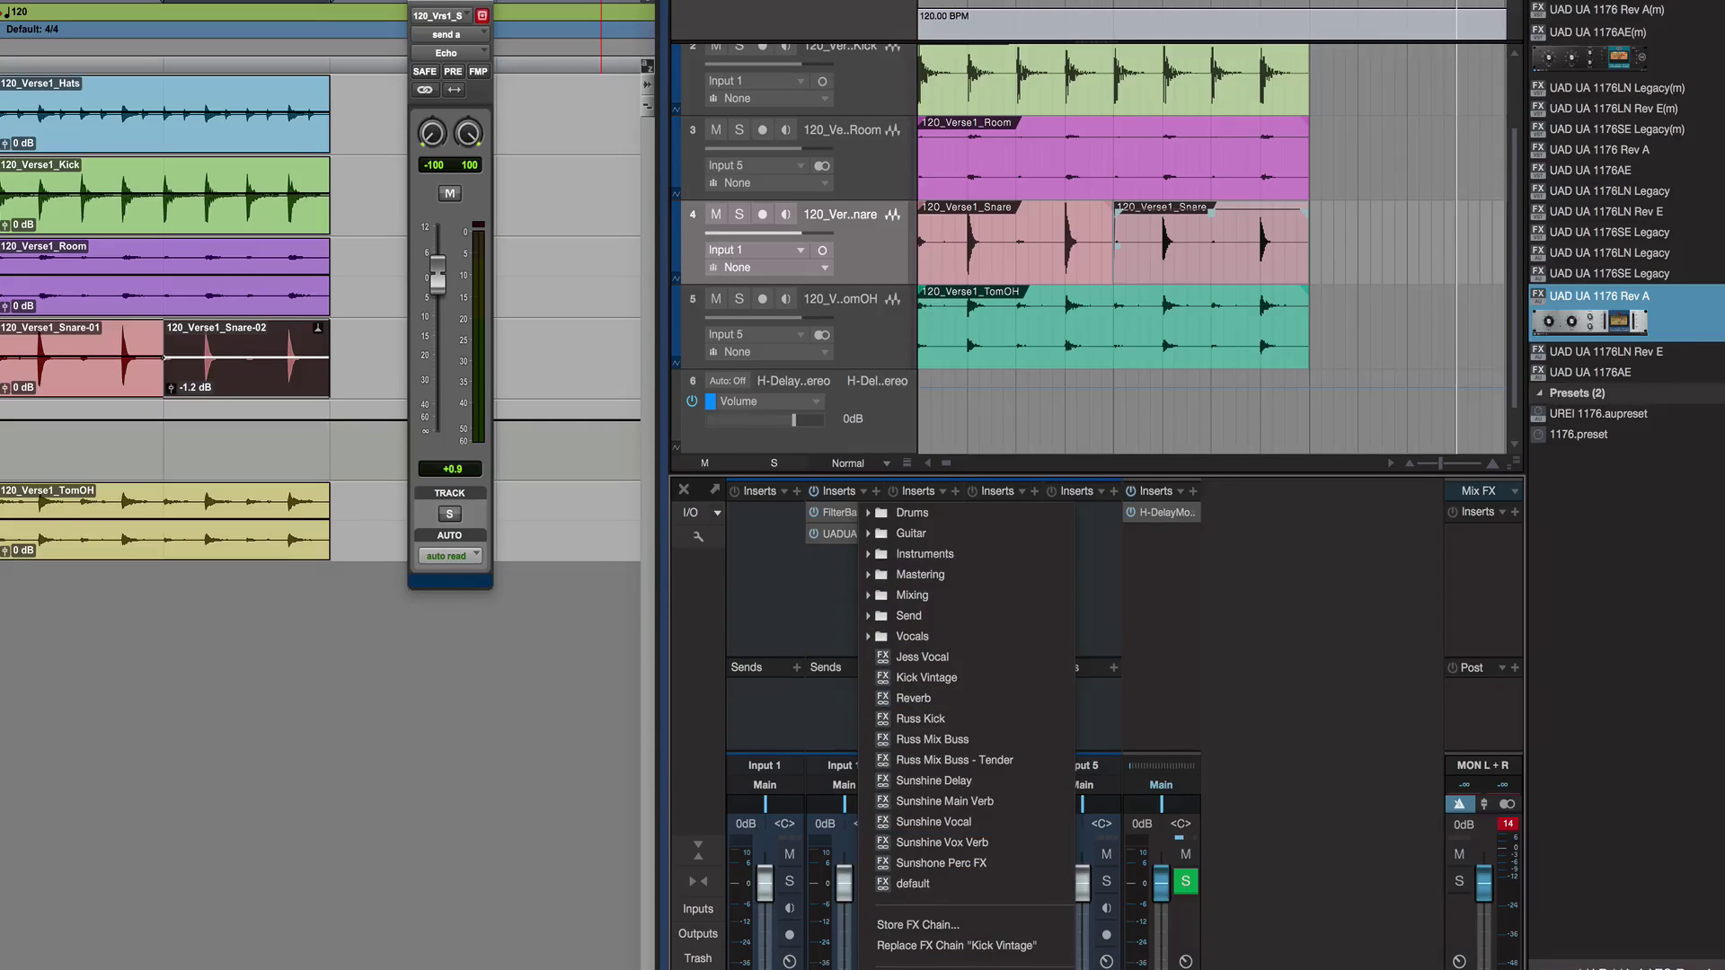
left_click(864, 492)
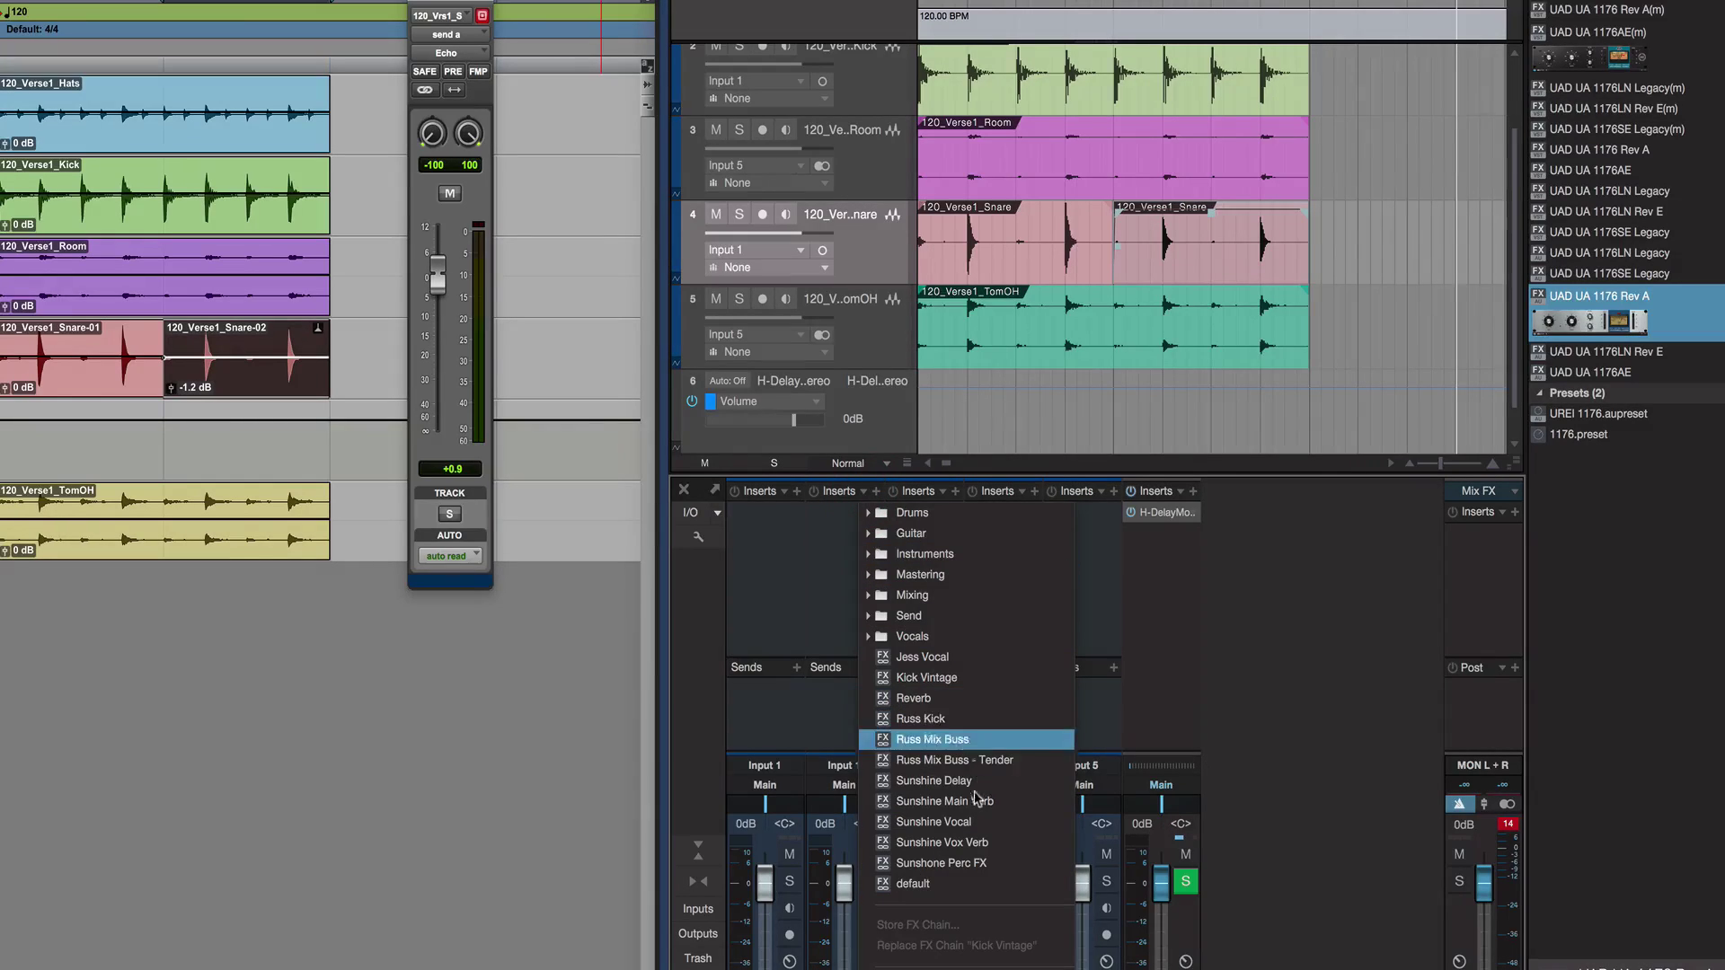
left_click(963, 678)
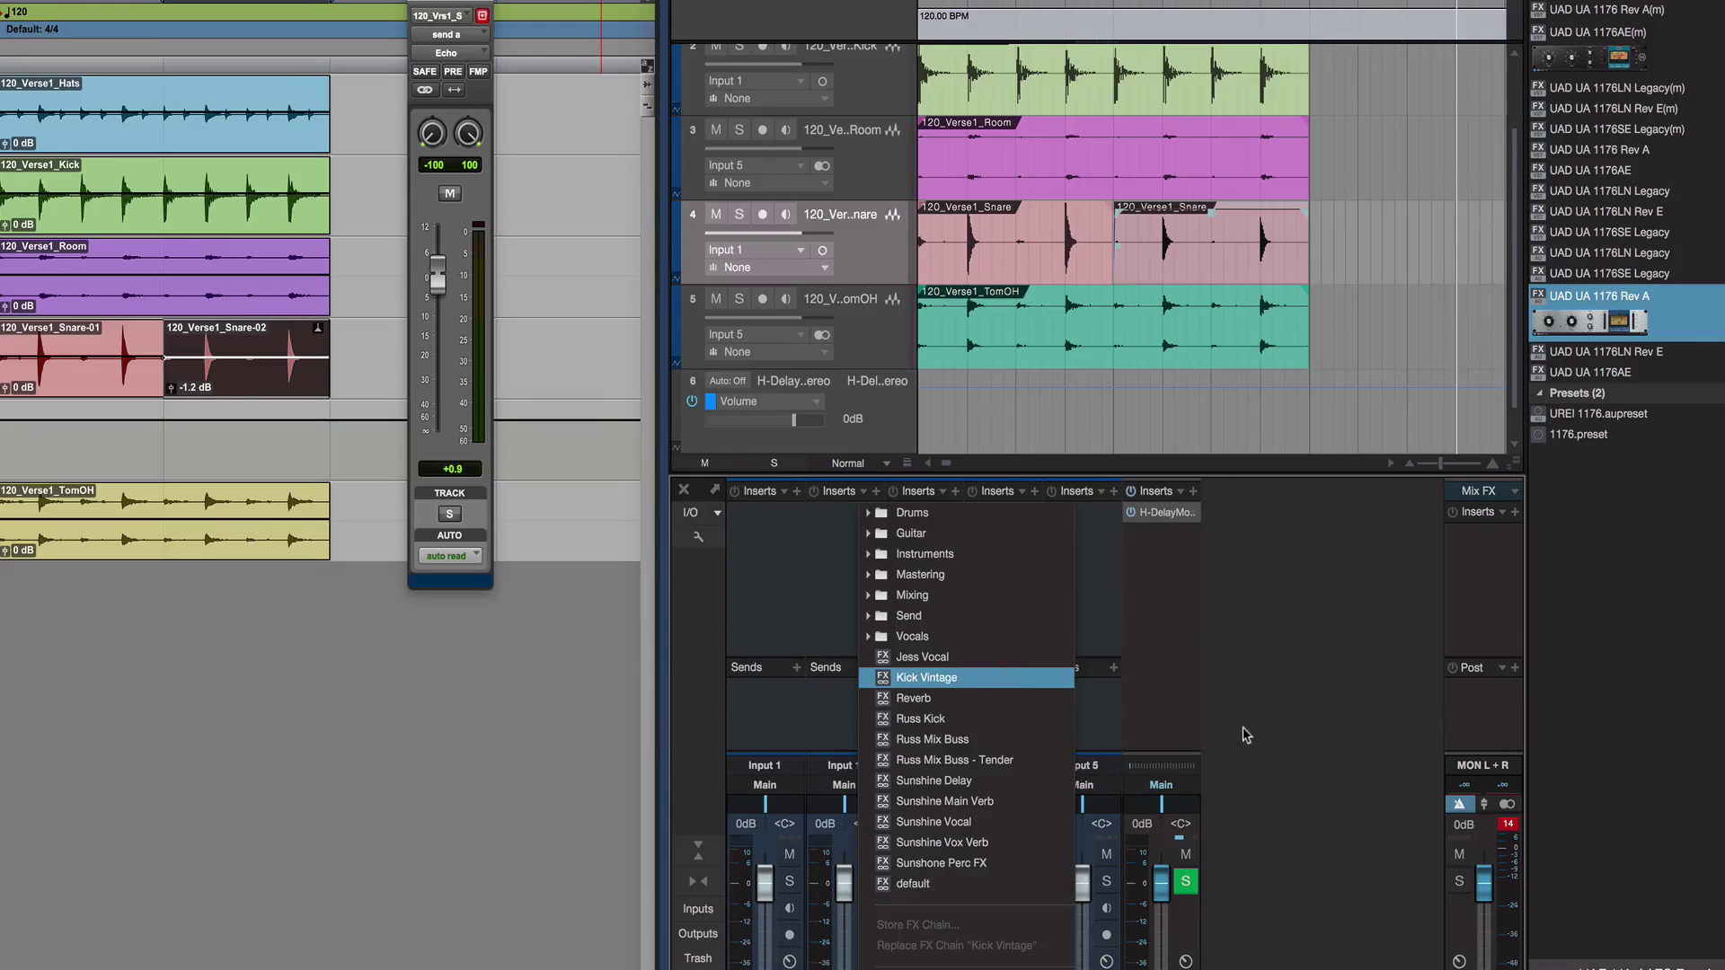